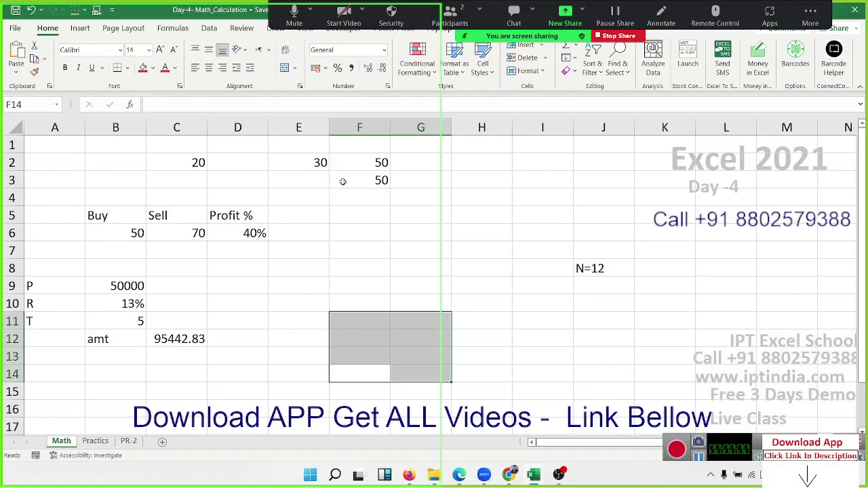
Step: Select columns A through J on the Math sheet to clear the old example contents
click(14, 128)
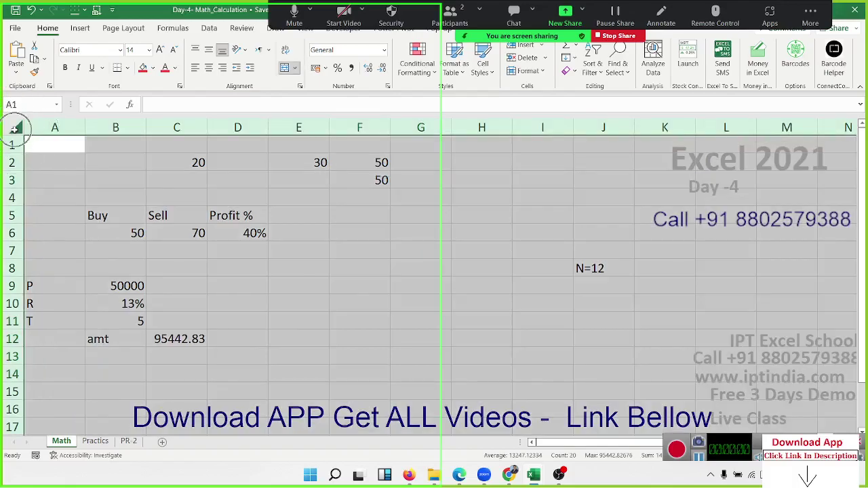
click(81, 215)
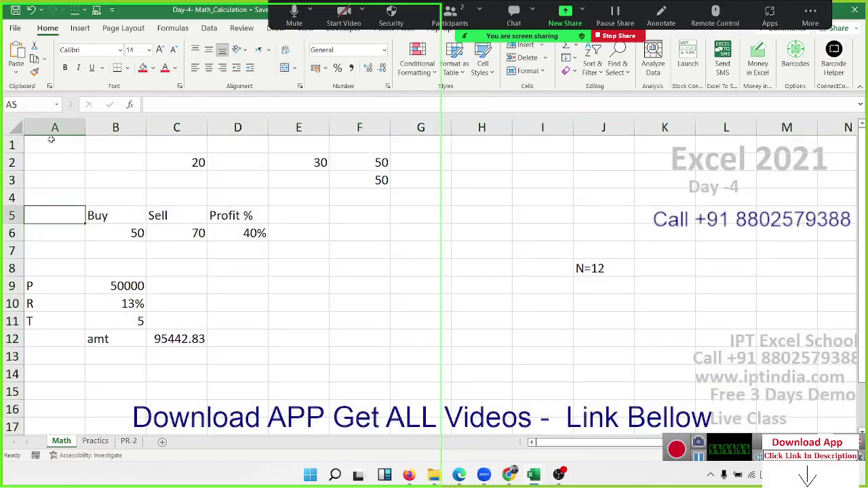
click(14, 127)
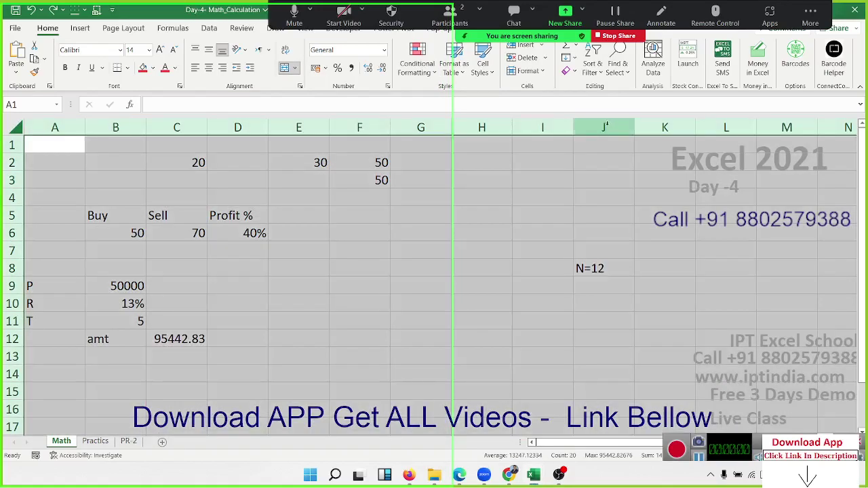
click(606, 127)
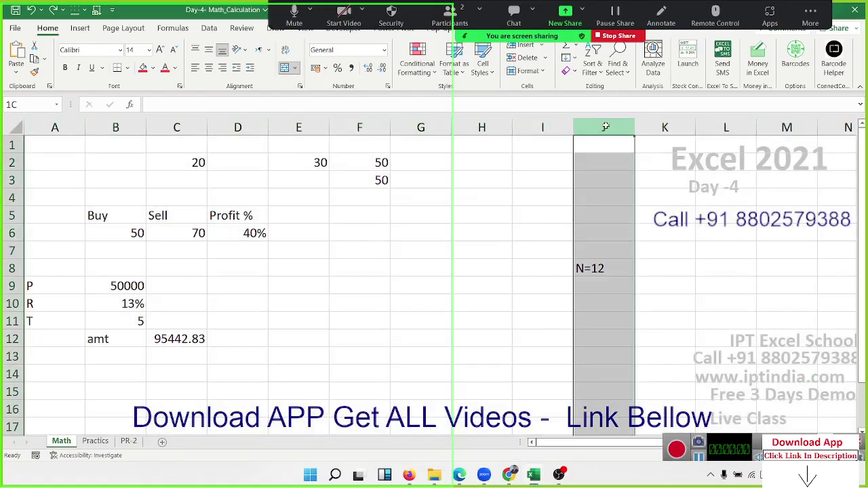
drag(606, 127, 55, 127)
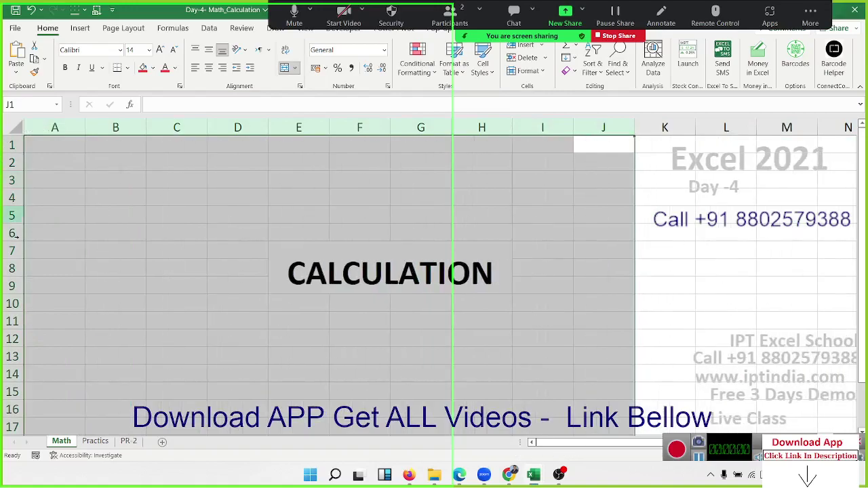
drag(57, 127, 220, 146)
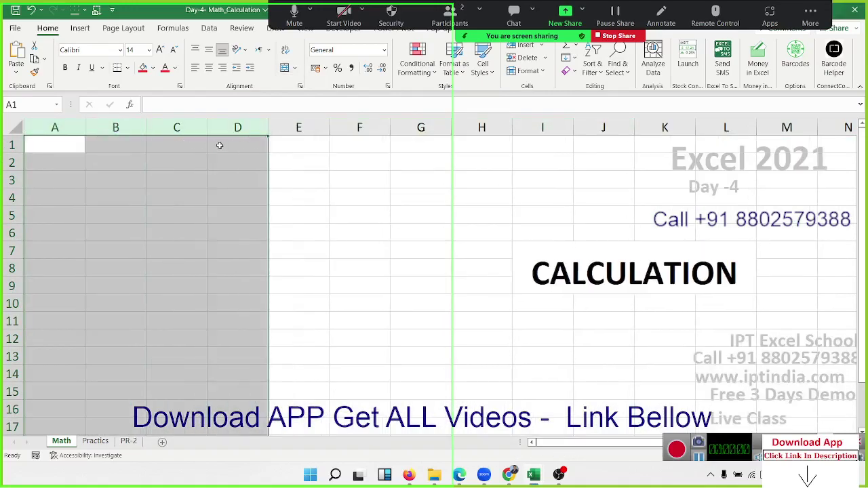
Step: Enter 50 in A2 and 60 in B2
click(158, 174)
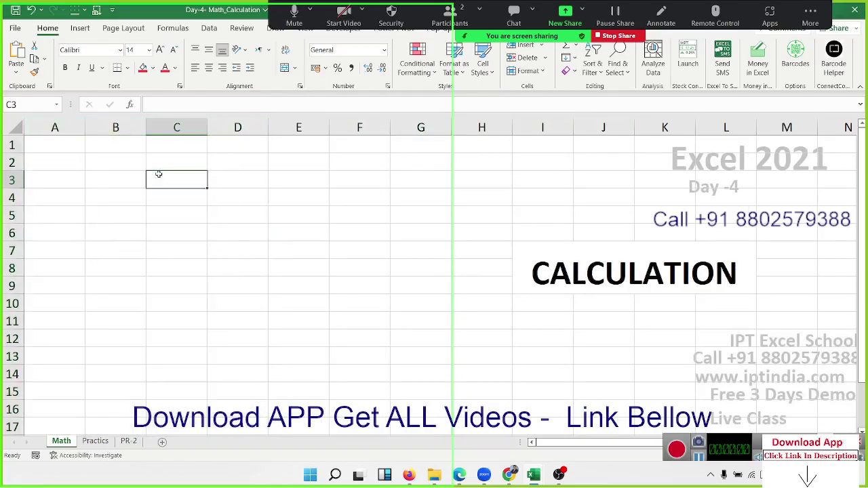
click(74, 163)
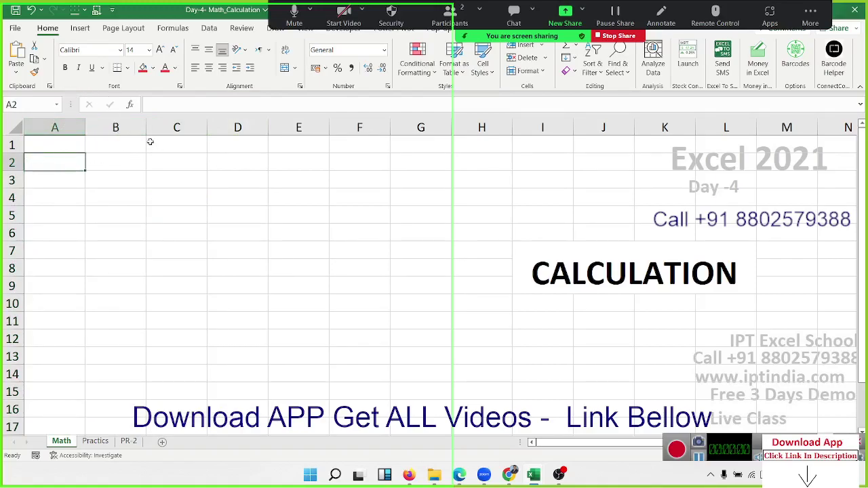
click(128, 128)
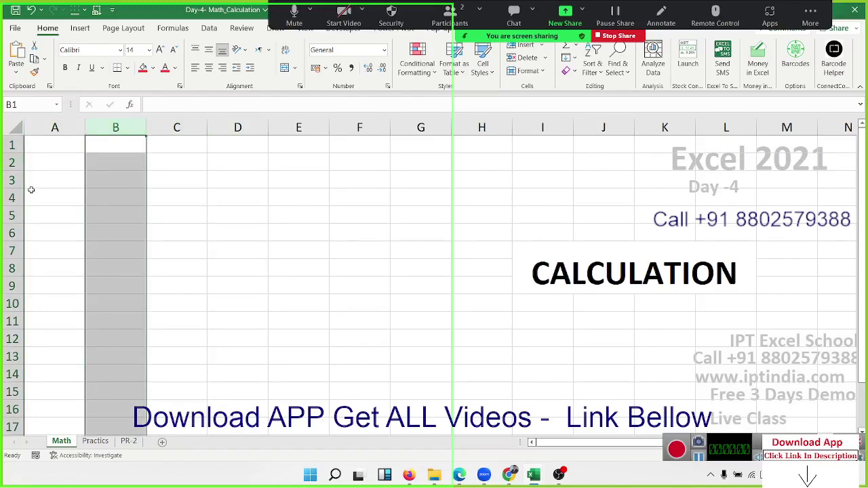
click(107, 192)
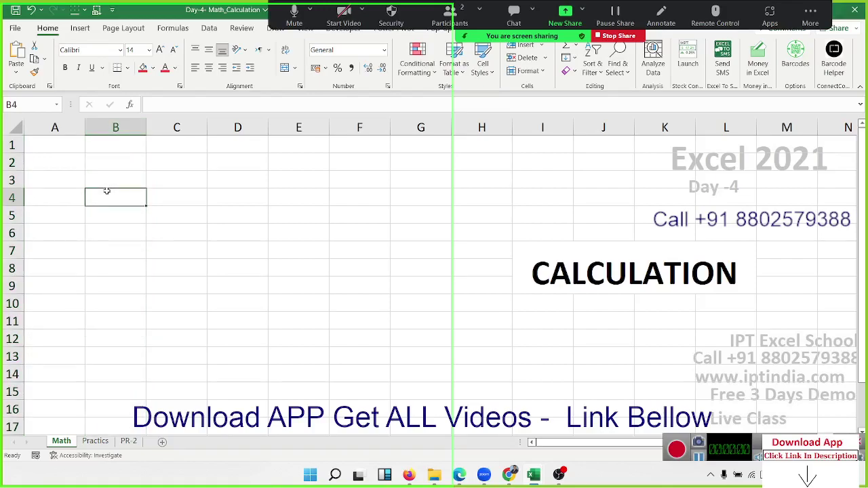
click(73, 170)
text(50)
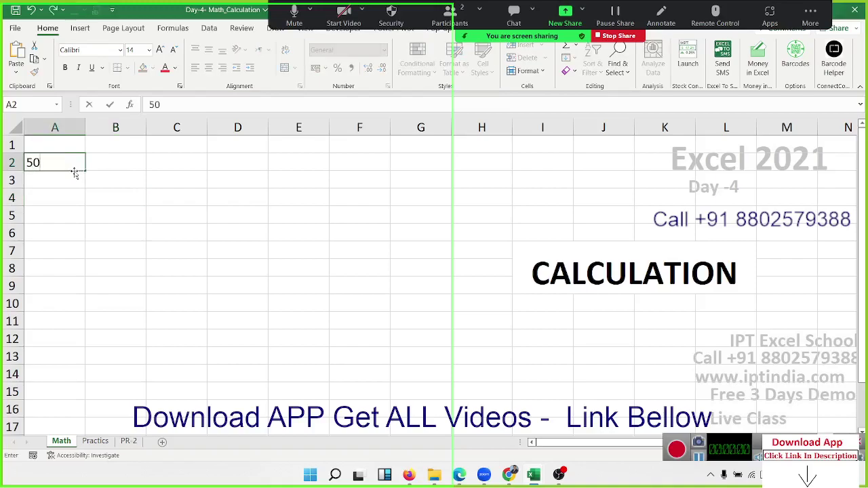
key(Tab)
text(60)
key(Tab)
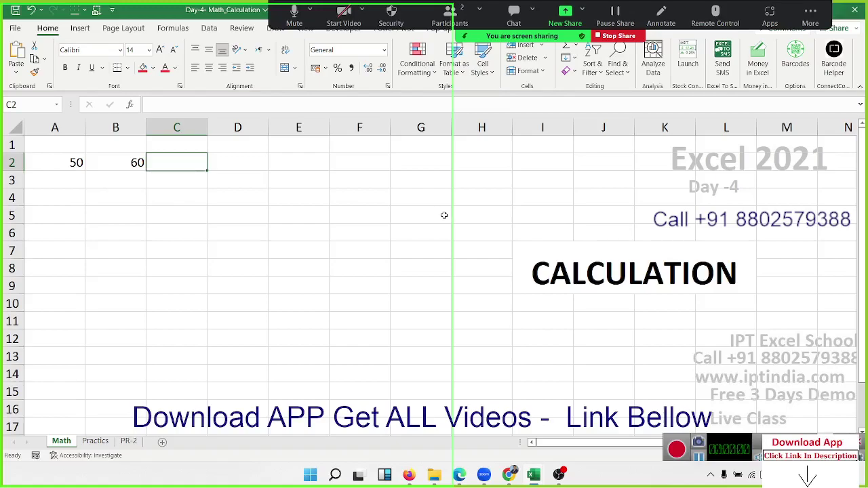
Step: Enter =SUM(A2:B2) in C2 to total the two values as 110
text(=sum()
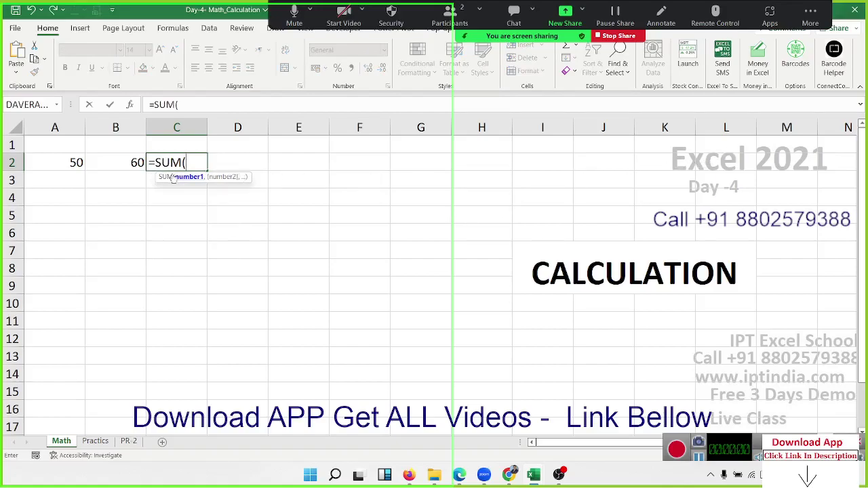
drag(80, 167, 108, 179)
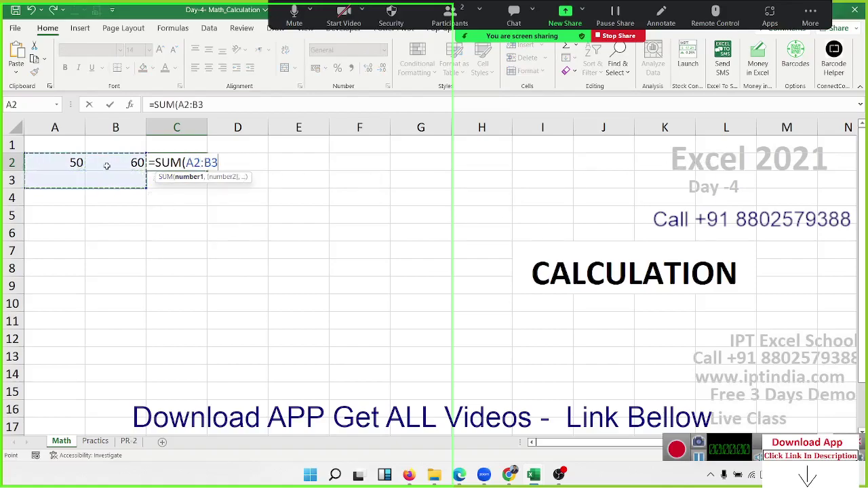
drag(58, 168, 95, 168)
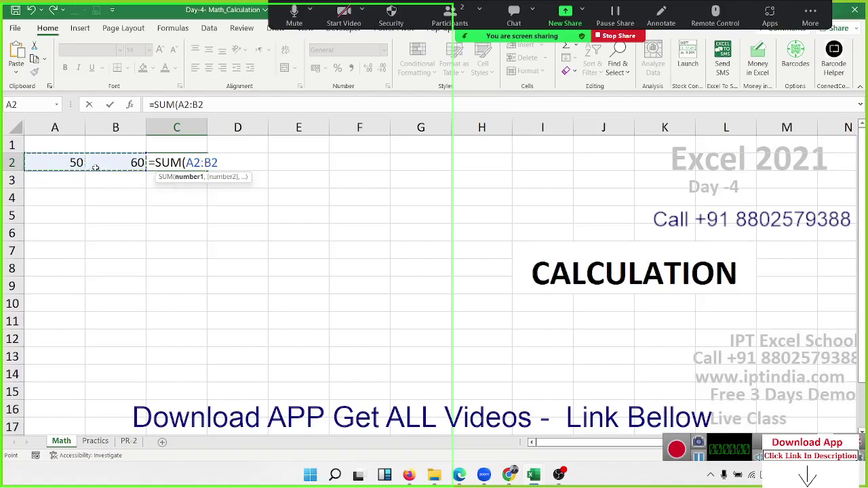
key(Return)
click(204, 163)
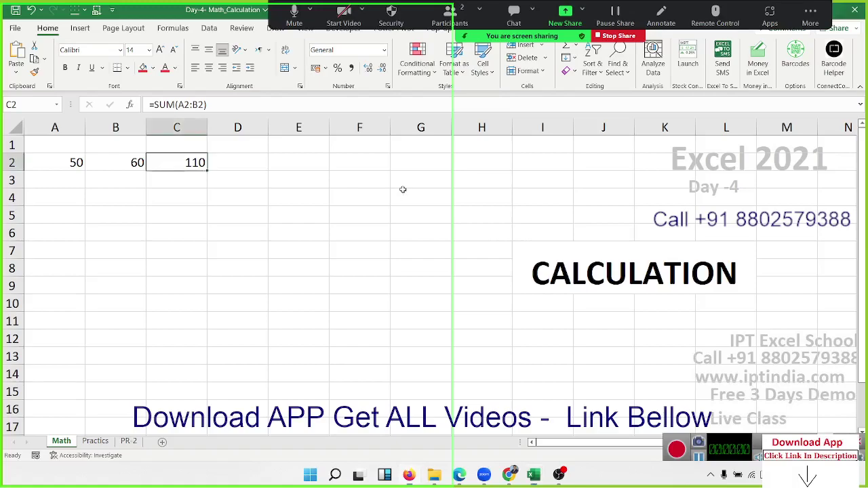
Step: Enter the operators +, -, *, / and ^ down cells F2 to F6
click(381, 156)
text(+)
key(Return)
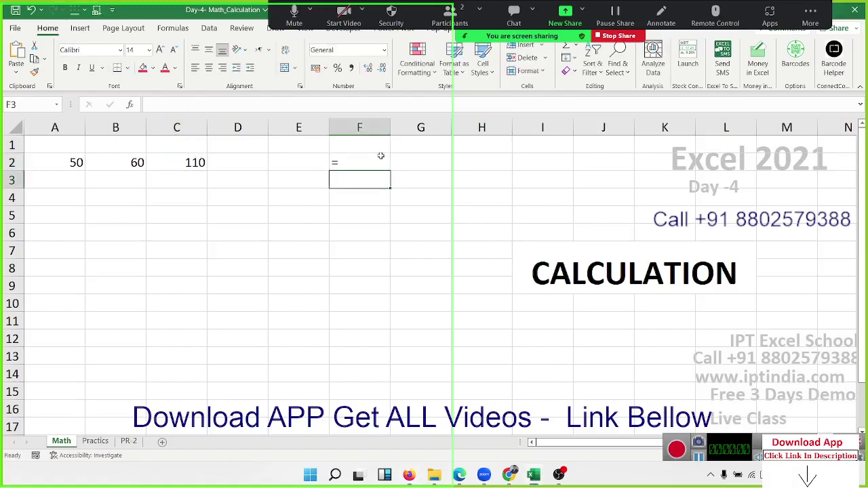
double_click(381, 156)
text(+)
key(Return)
text(-)
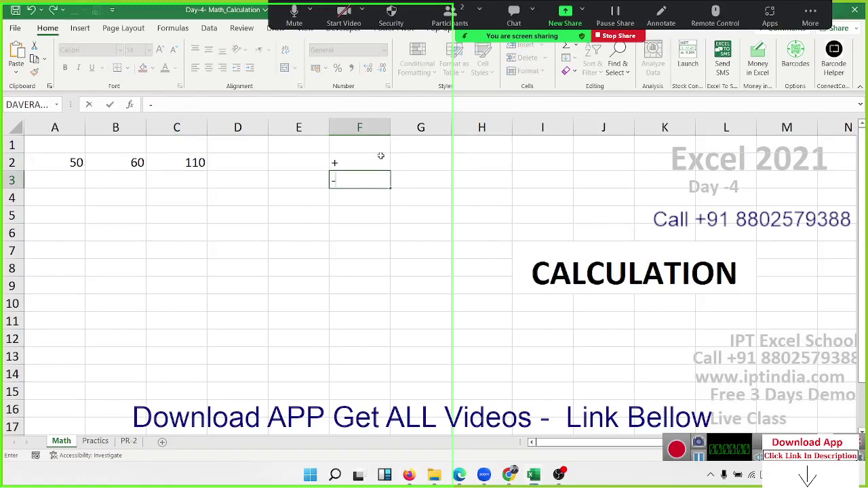
key(Return)
text(*)
key(Return)
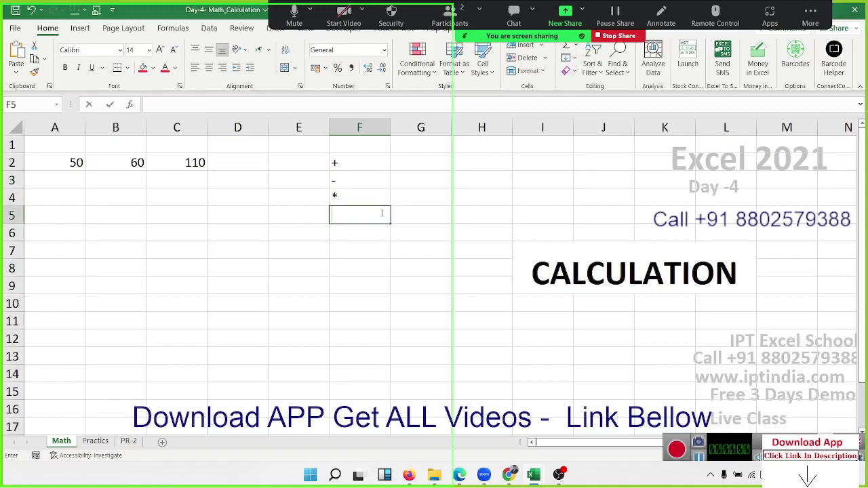
text(/)
key(Return)
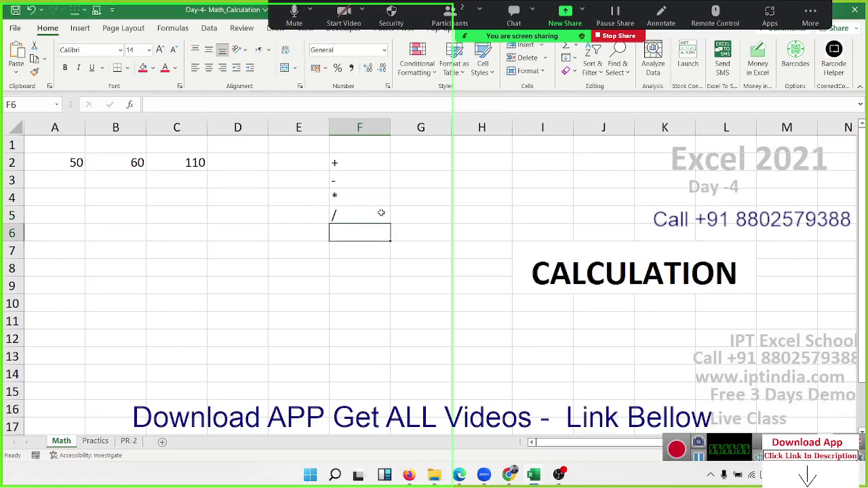
text(^)
key(Return)
Step: Highlight the operator list F2:F6, then move back to the heading row in column A
key(Up)
key(shift+Up)
key(shift+Up)
key(shift+Up)
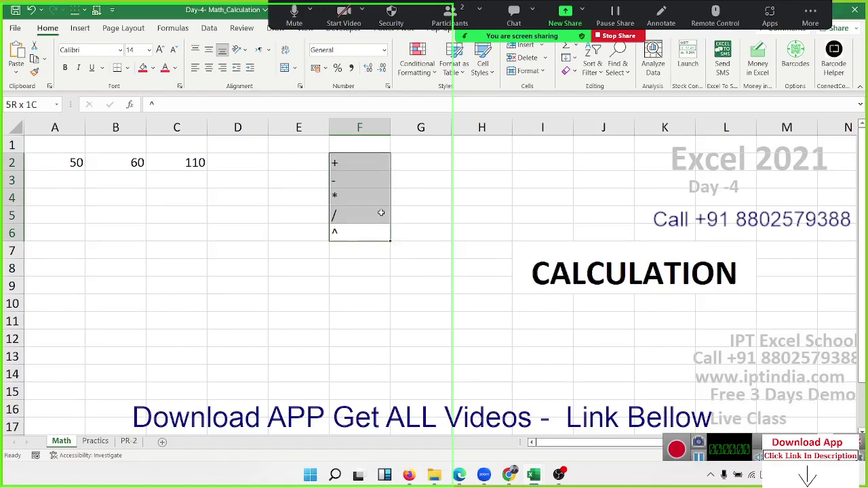
key(shift+Down)
key(shift+Down)
key(shift+Down)
key(shift+Up)
key(shift+Up)
key(shift+Up)
key(Down)
key(Left)
key(Left)
key(Left)
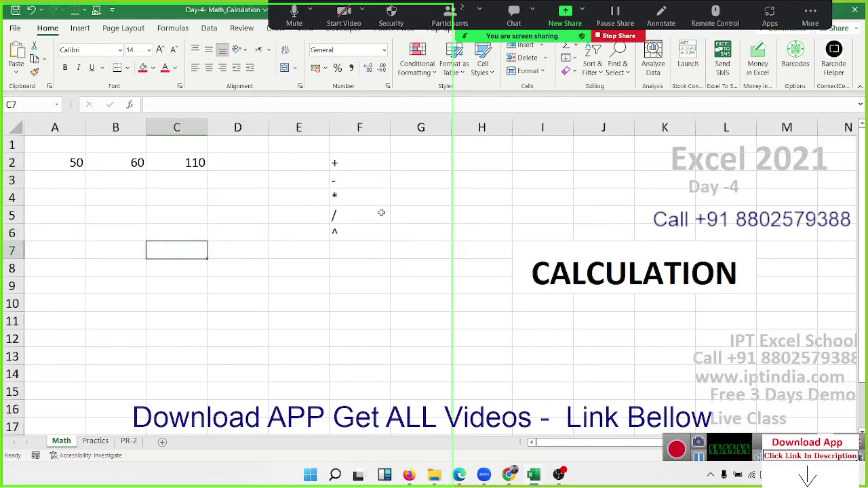
key(Left)
key(Left)
key(Up)
key(Up)
key(Up)
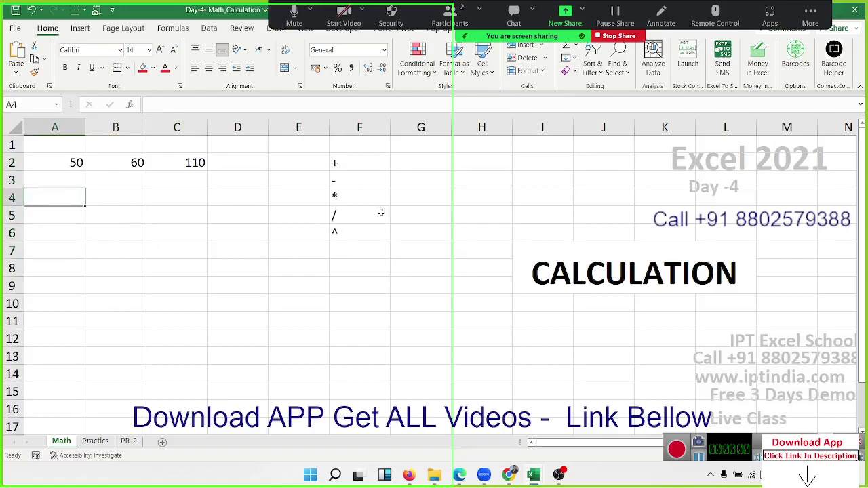
Step: Enter heading B in A4 with buy value 50 beneath it in A5
text(B)
key(Return)
key(Right)
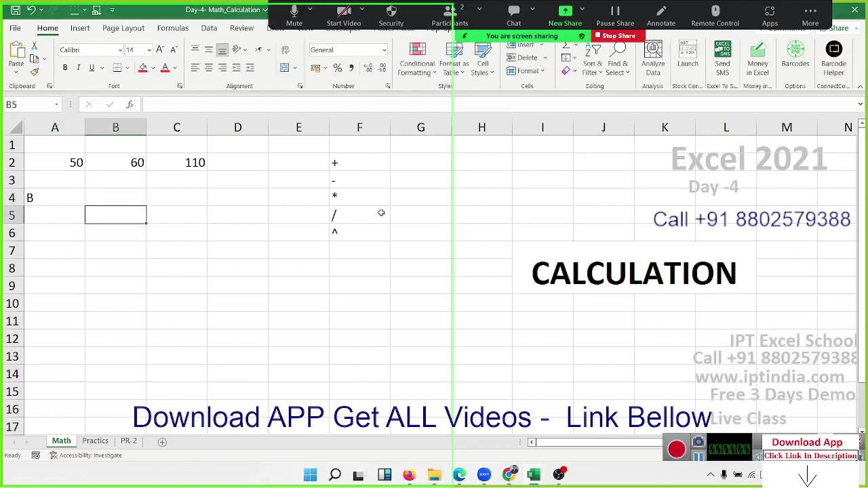
key(Left)
text(50)
key(ctrl+Return)
Step: Add heading S with sell value 65 below it, and a Profit % heading in C4
key(Right)
key(Up)
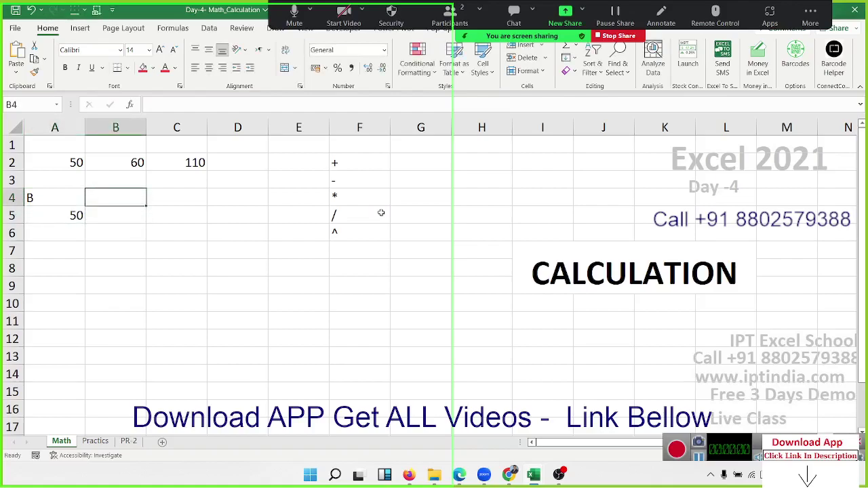
text(S)
key(Return)
text(20)
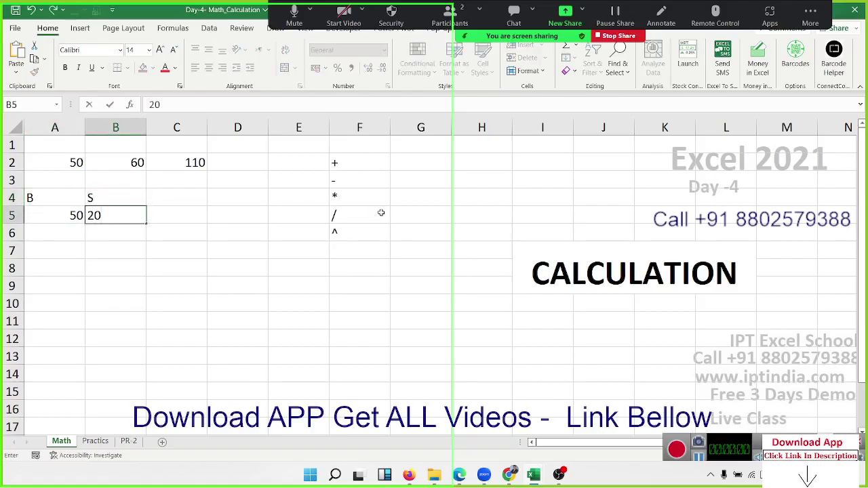
key(BackSpace)
key(BackSpace)
text(65)
key(Tab)
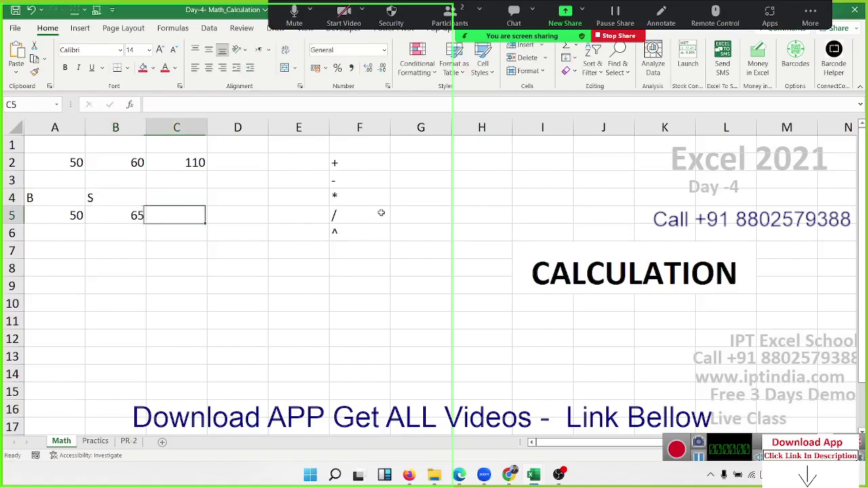
key(Up)
text(Pro)
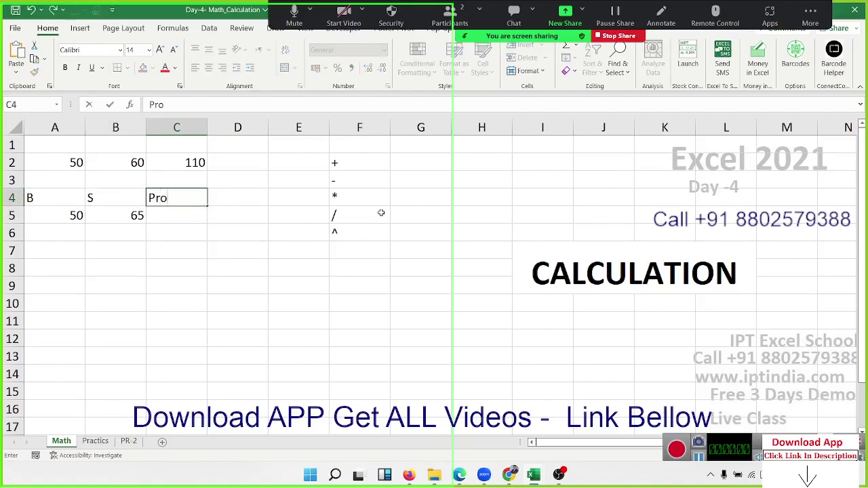
text(fit)
text( %)
key(Return)
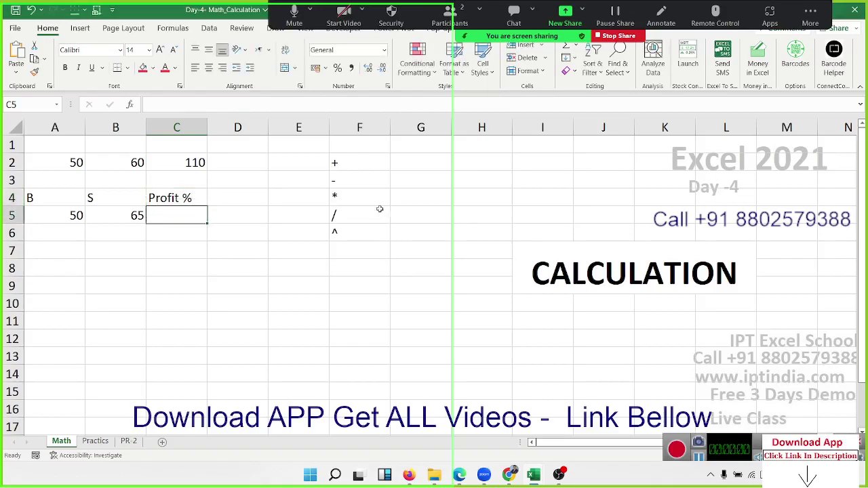
Step: Browse the Text, Date & Time and Lookup & Reference function lists, close them, and select C5
click(174, 28)
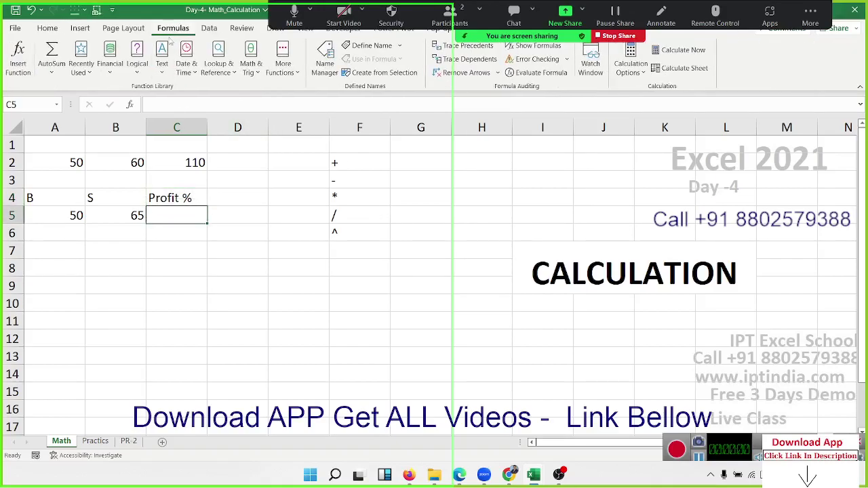
click(162, 65)
click(187, 65)
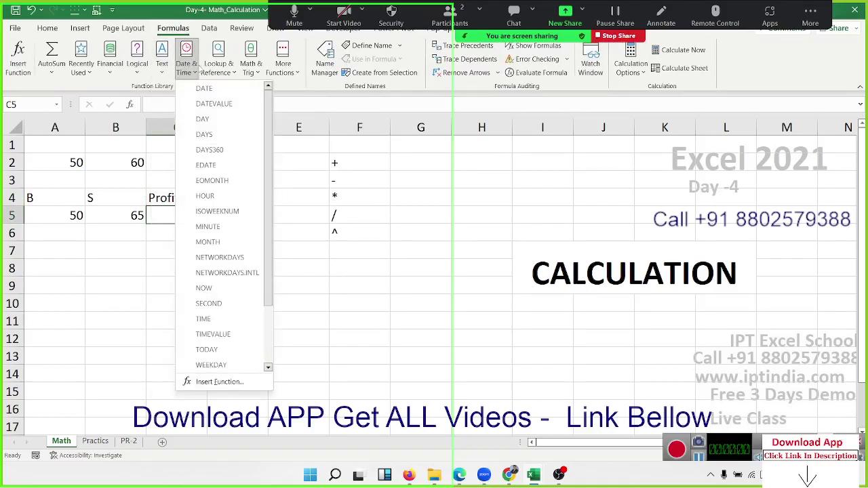
click(218, 68)
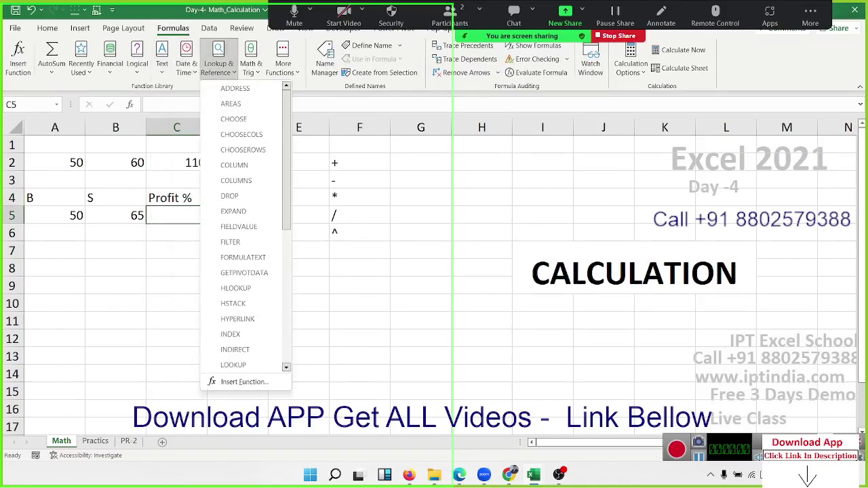
key(Escape)
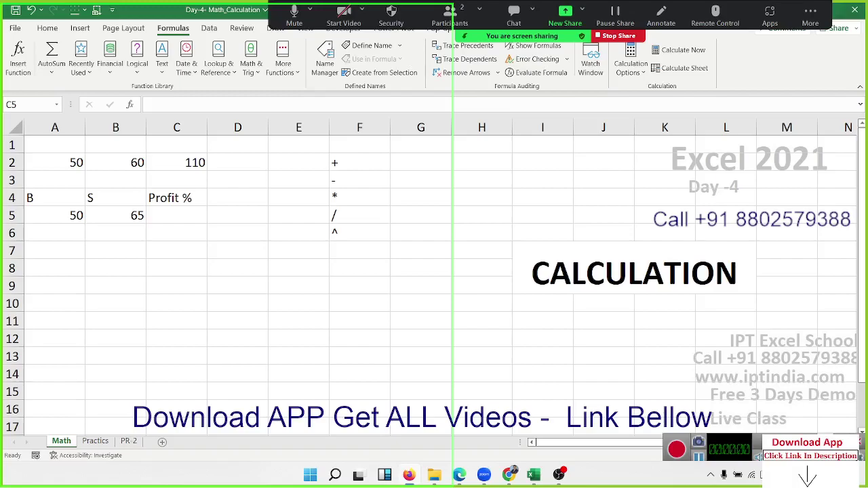
click(209, 226)
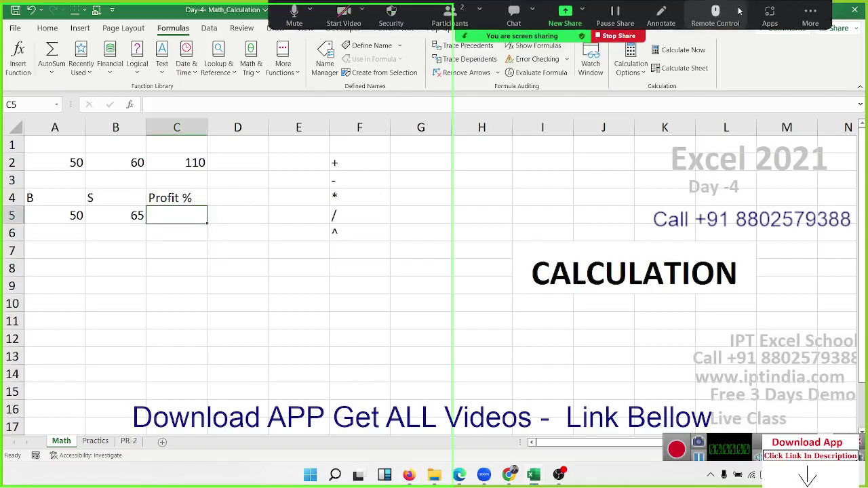
Step: Hand-write (S−B)/B × 100 in ink below the profit data, then select C5
click(660, 17)
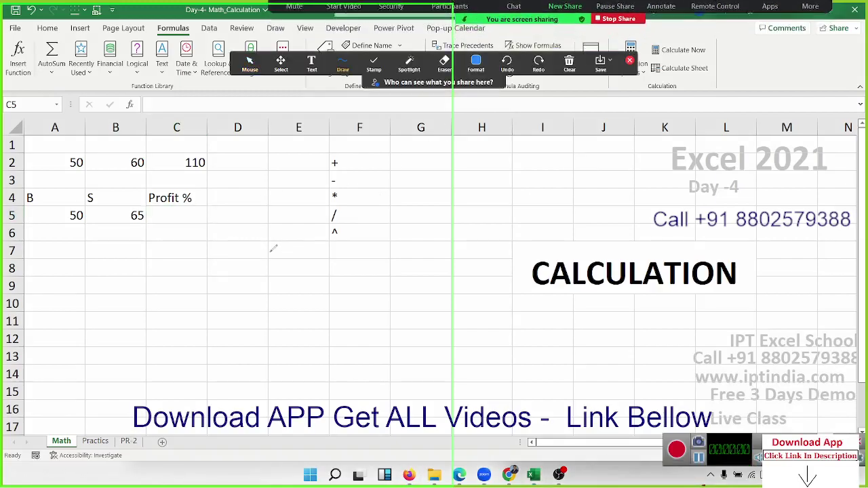
mouse_move(293, 262)
mouse_down()
mouse_move(301, 295)
mouse_move(286, 297)
mouse_move(315, 275)
mouse_move(330, 287)
mouse_up()
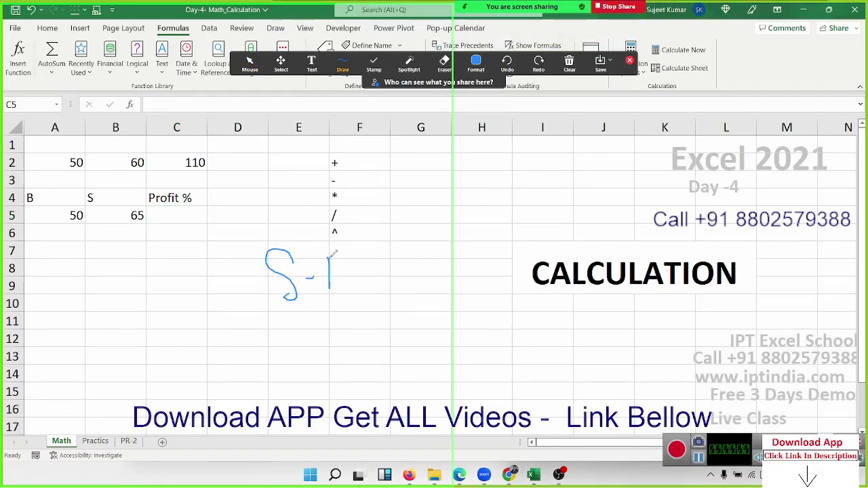
drag(330, 252, 344, 293)
drag(262, 330, 400, 309)
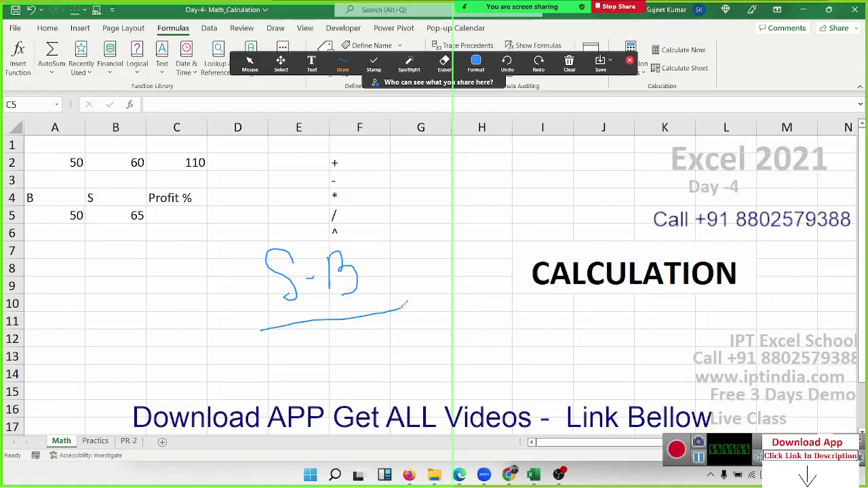
drag(334, 328, 335, 368)
drag(335, 331, 335, 359)
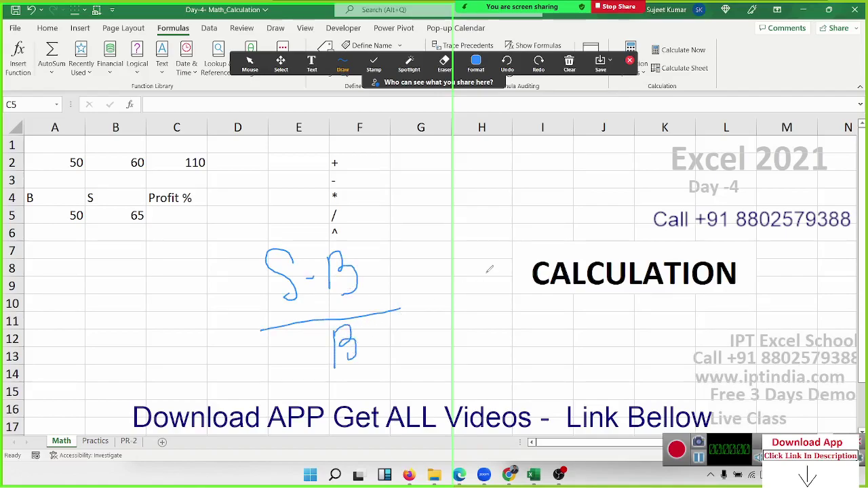
mouse_move(414, 285)
mouse_down()
mouse_move(439, 314)
mouse_move(427, 324)
mouse_up()
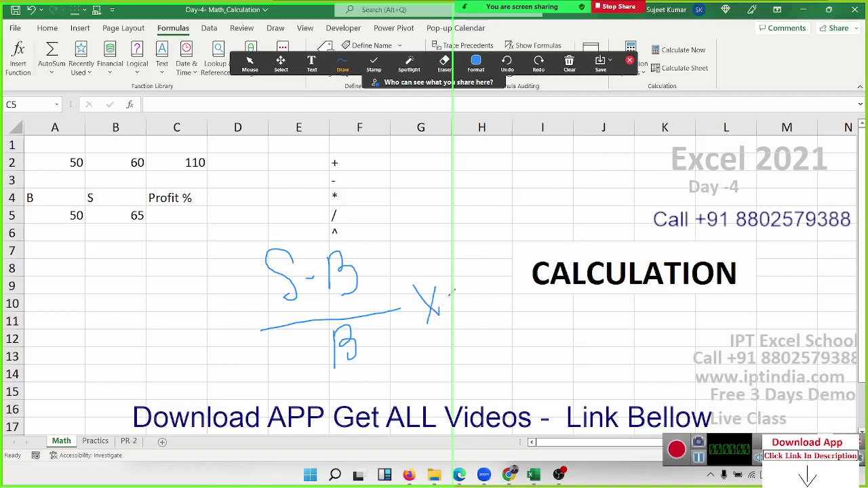
mouse_move(464, 281)
mouse_down()
mouse_move(467, 308)
mouse_move(503, 272)
mouse_up()
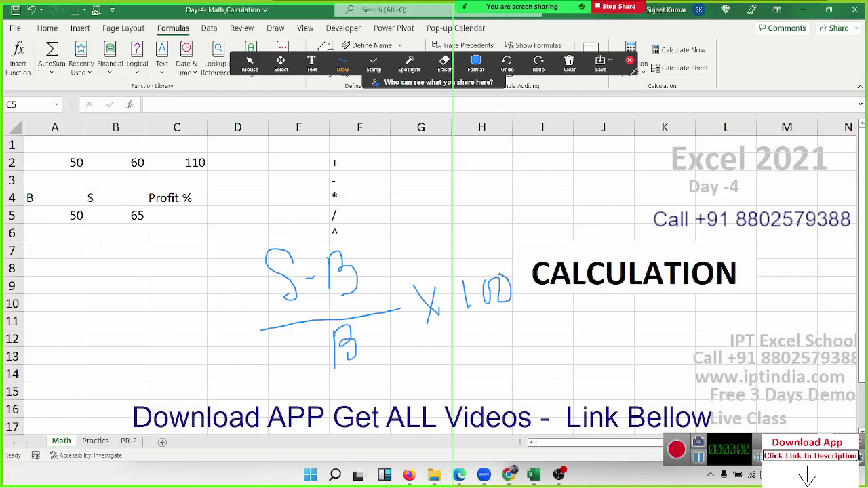
click(631, 63)
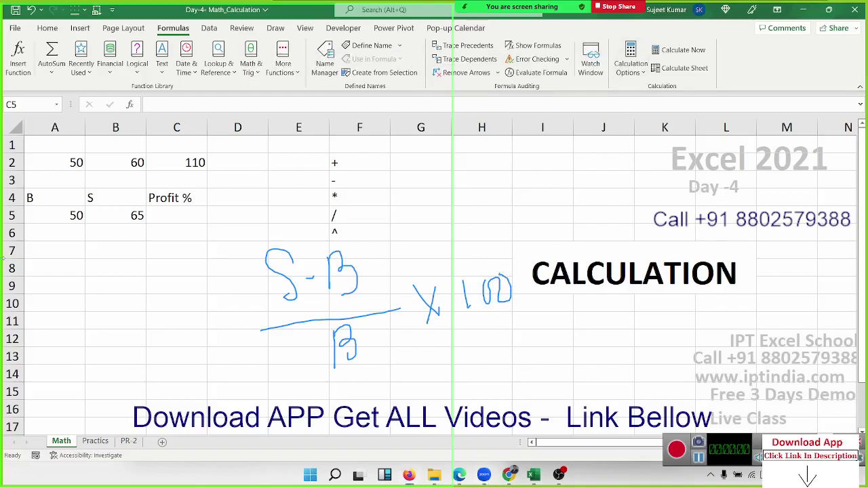
click(157, 217)
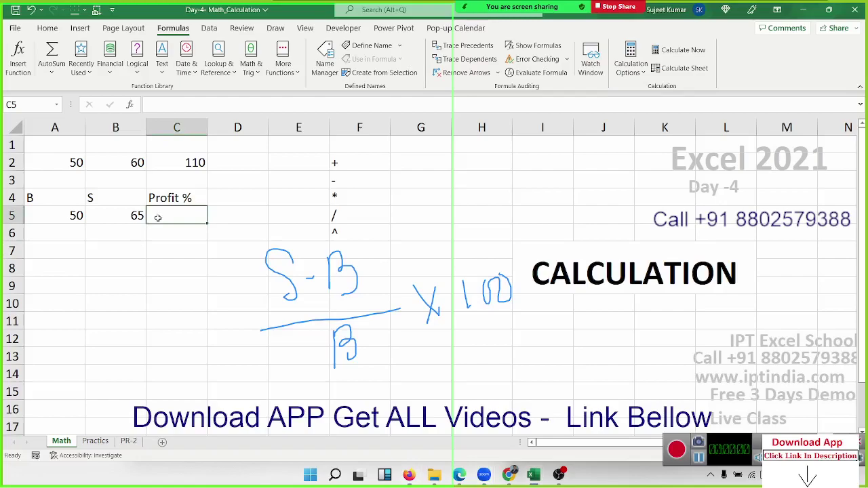
key(Return)
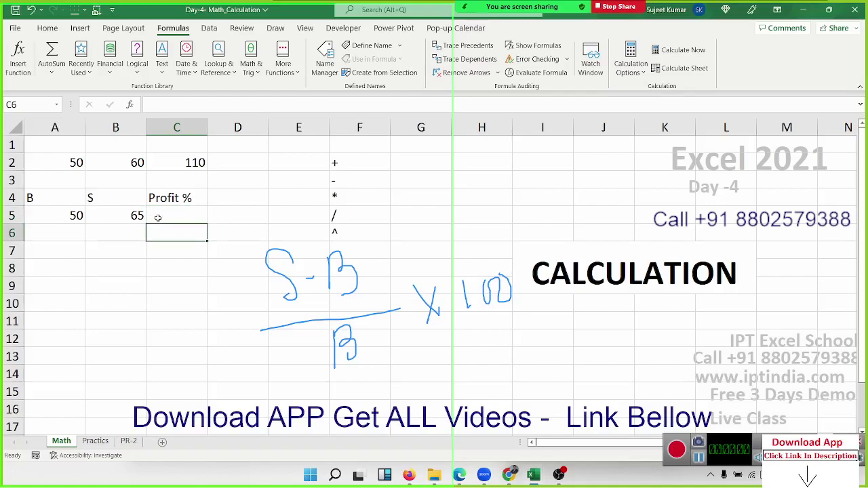
text(=)
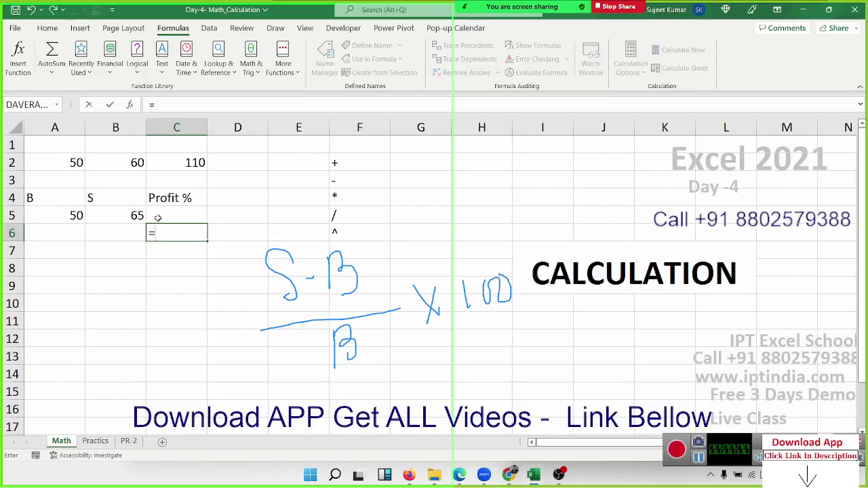
text(20)
key(BackSpace)
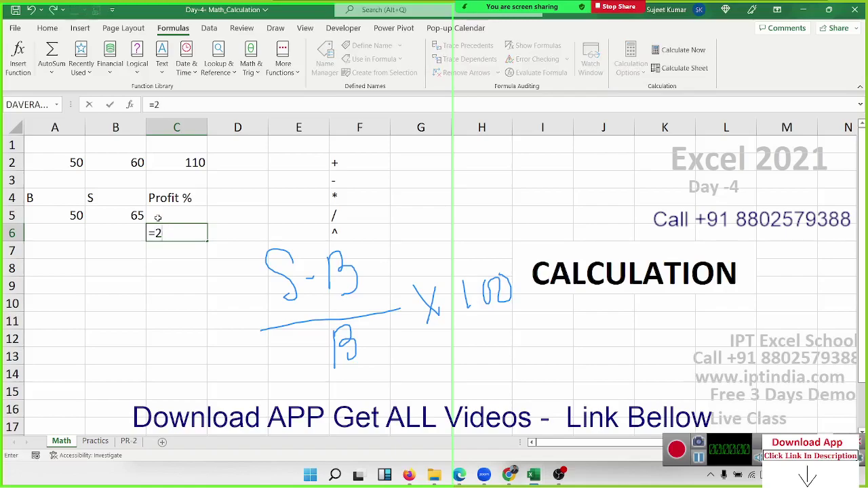
text(+2/2)
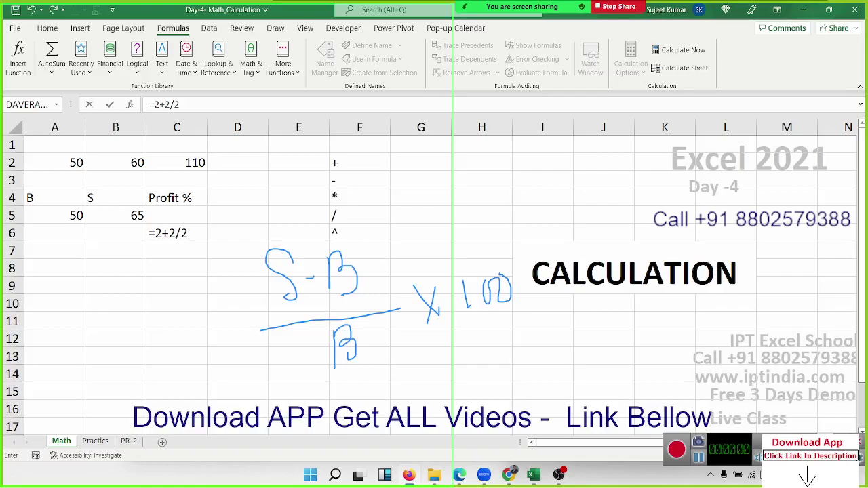
click(177, 234)
drag(174, 233, 188, 233)
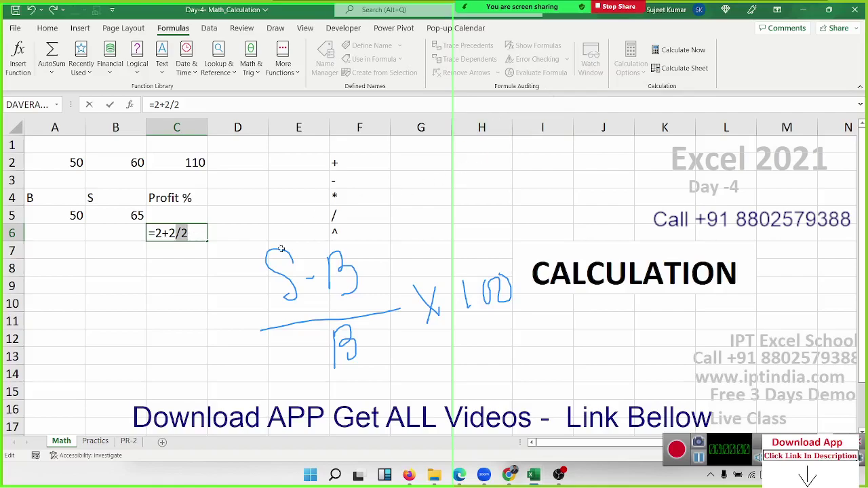
key(Escape)
click(186, 215)
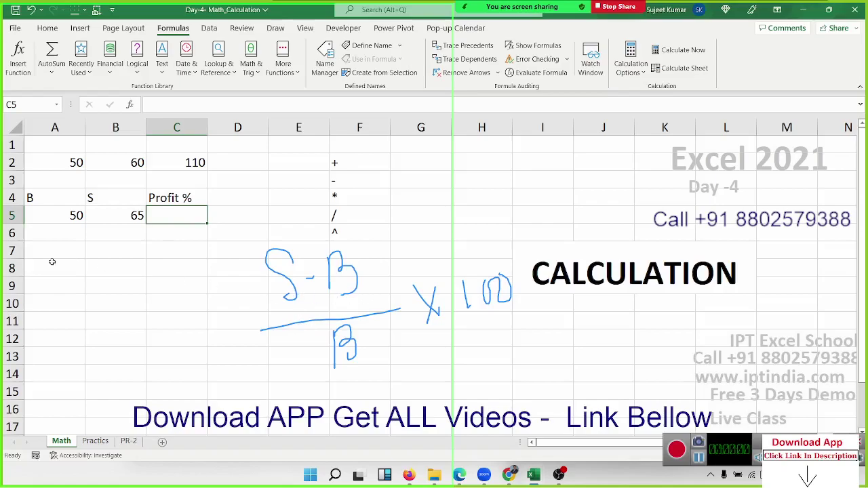
Step: Enter =(B5-A5)/A5 in C5 and apply Percent Style so it shows 30%
text(=()
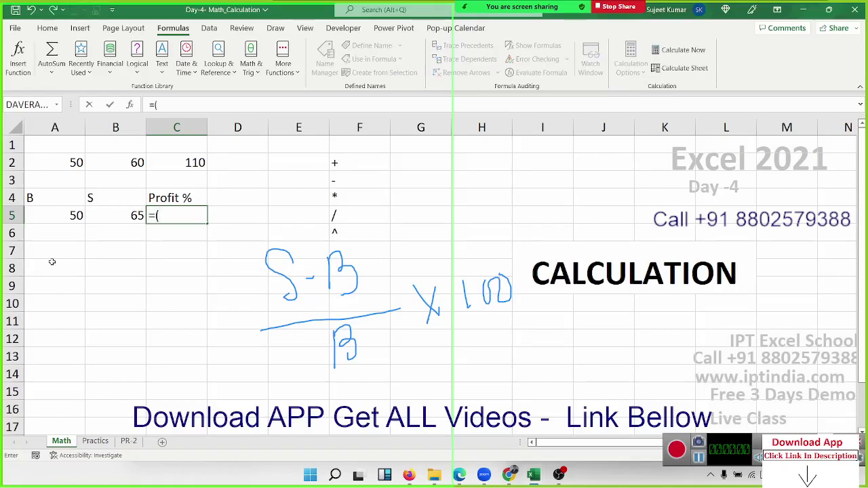
click(117, 213)
text(-)
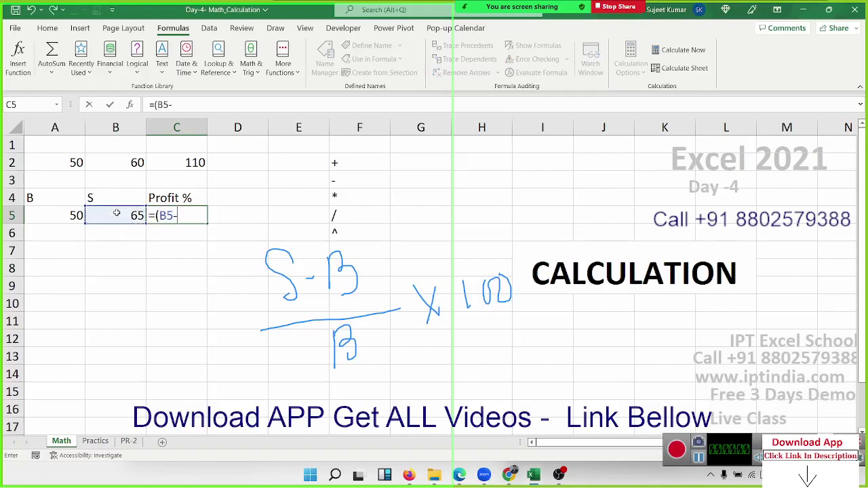
click(70, 216)
text()/)
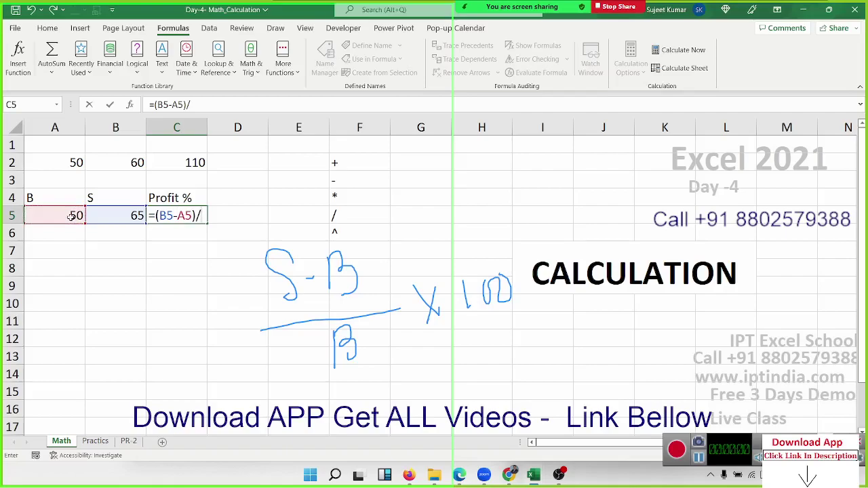
click(71, 216)
key(Return)
key(Up)
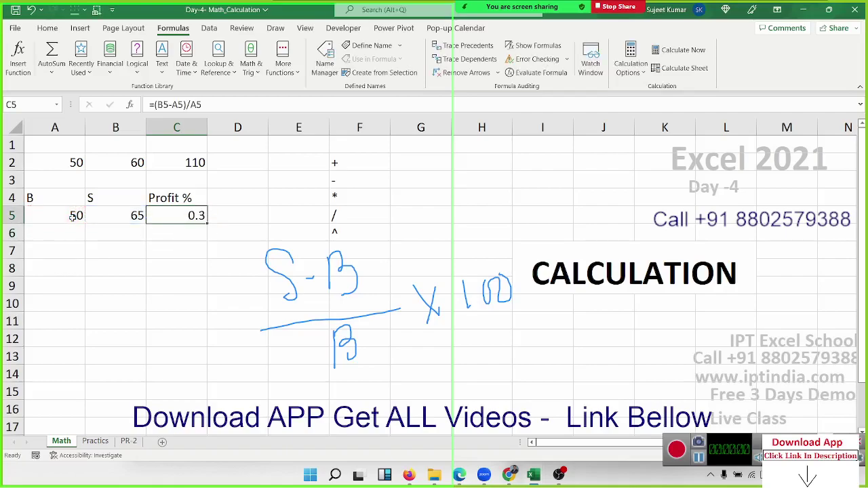
click(59, 33)
click(337, 68)
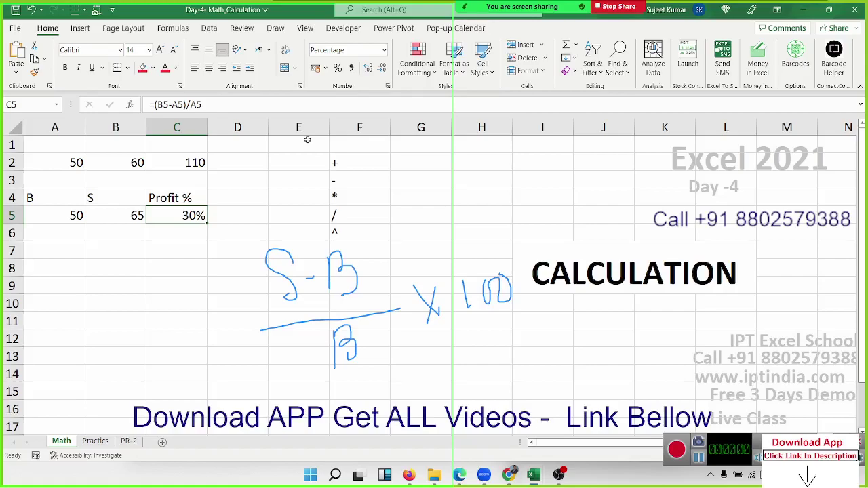
Step: Open the Zoom participants list, check the other participant's options, then close it
mouse_move(475, 13)
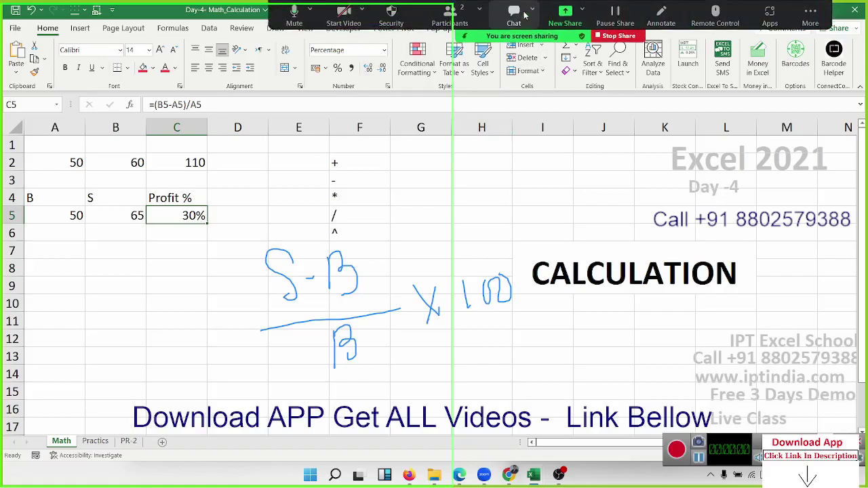
click(465, 25)
click(528, 182)
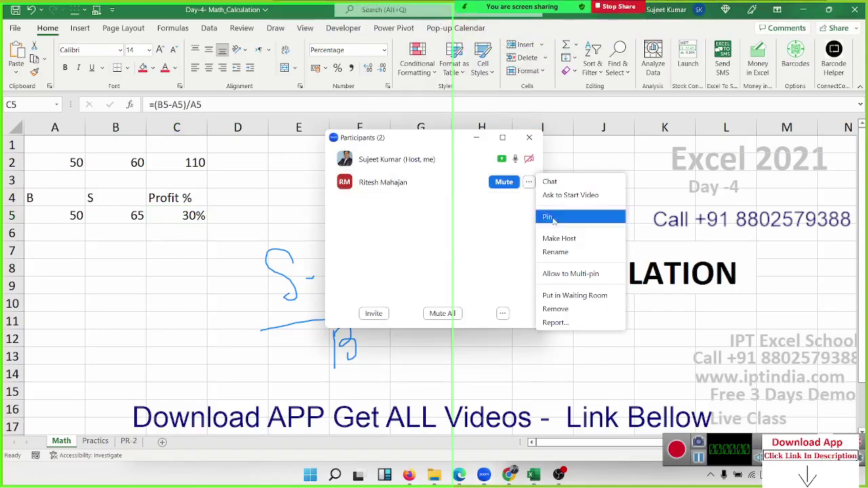
click(533, 164)
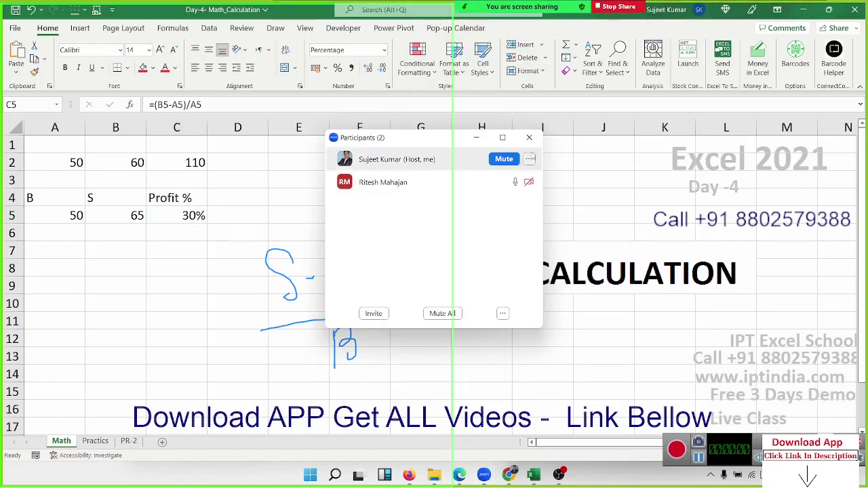
click(530, 137)
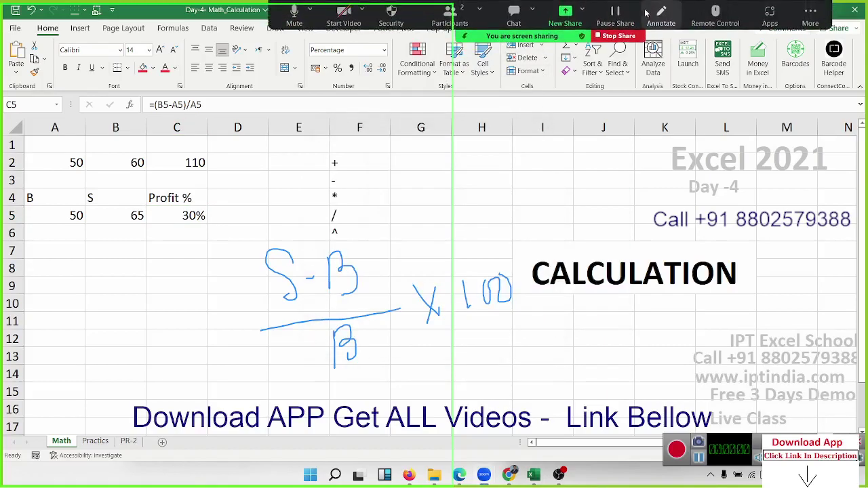
Step: Clear all ink drawings from the shared sheet and select cell A8
click(661, 15)
click(569, 63)
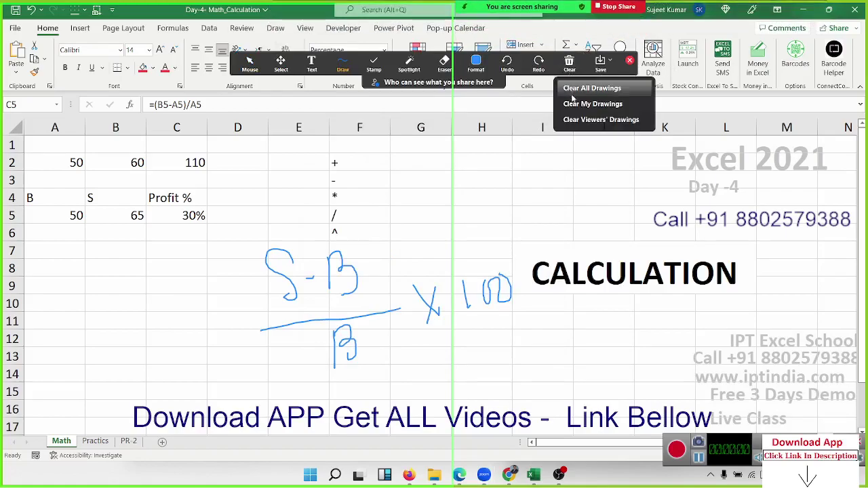
click(588, 86)
click(629, 62)
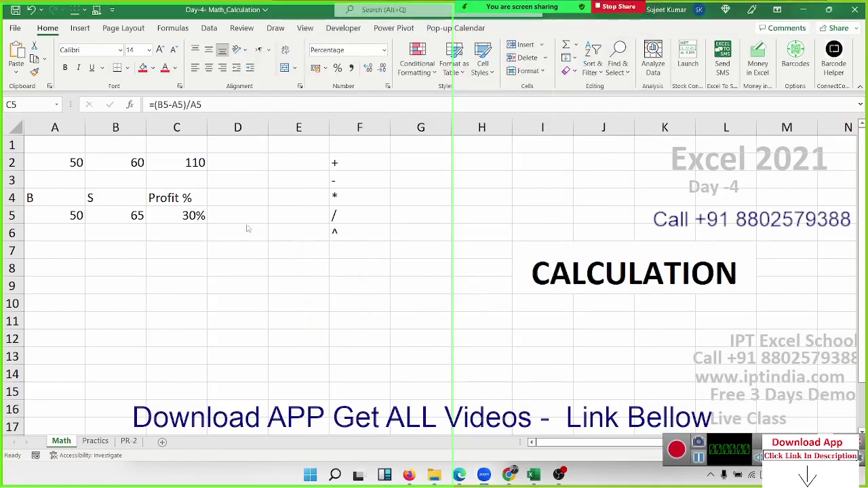
click(53, 262)
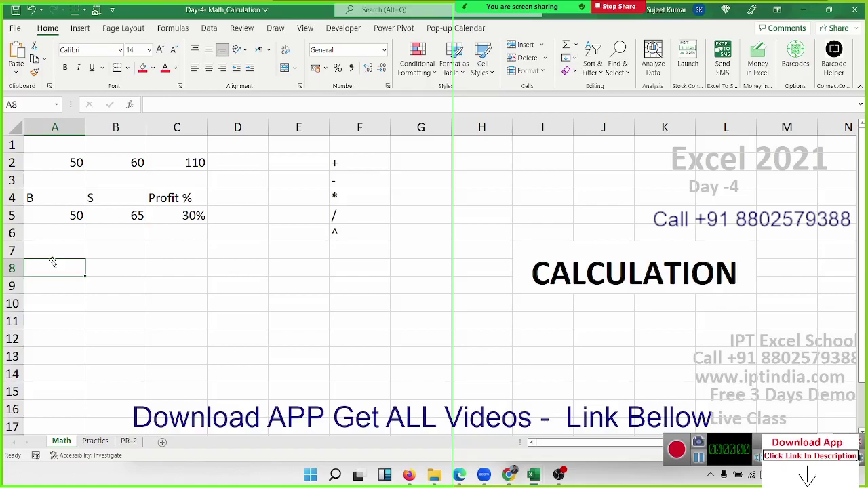
Step: Enter label P in A8 with principal 50000 in B8
text(P)
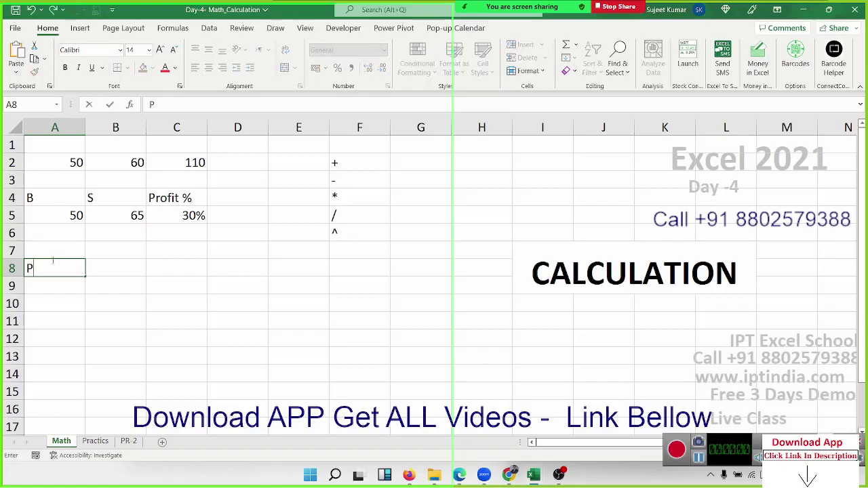
key(Escape)
click(53, 257)
click(53, 263)
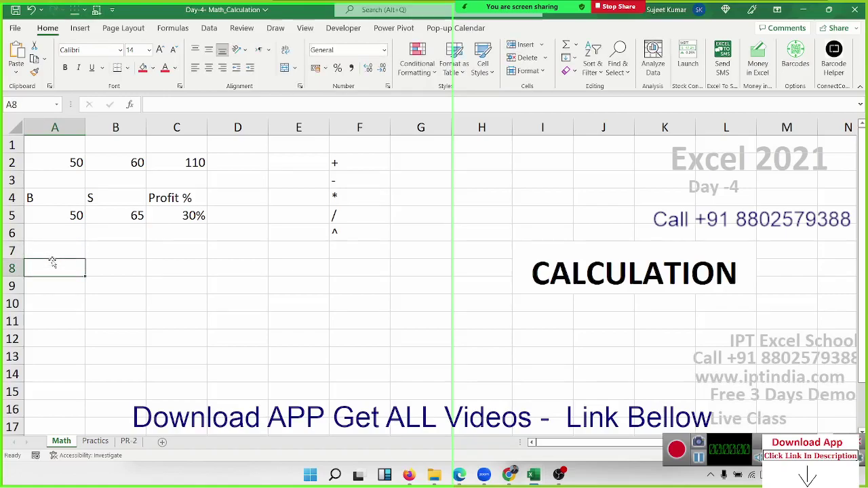
text(P)
key(Tab)
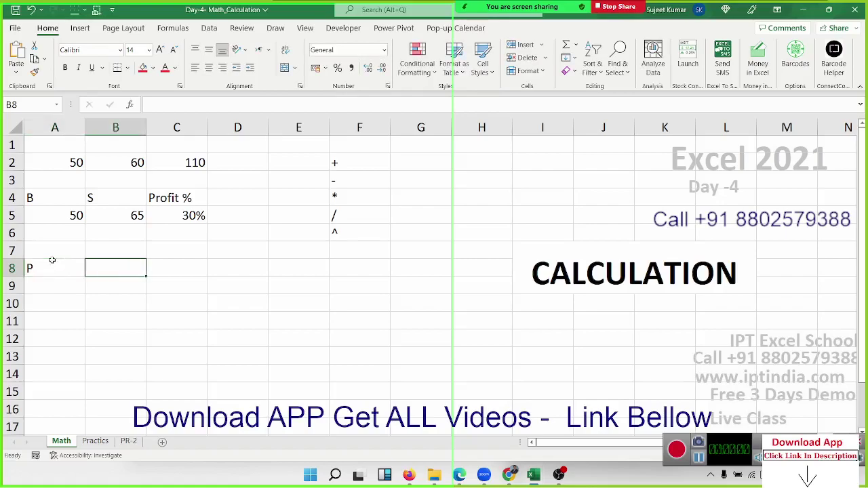
text(50)
key(Return)
key(Up)
key(F2)
key(BackSpace)
text(000)
key(Return)
key(Up)
text(500000)
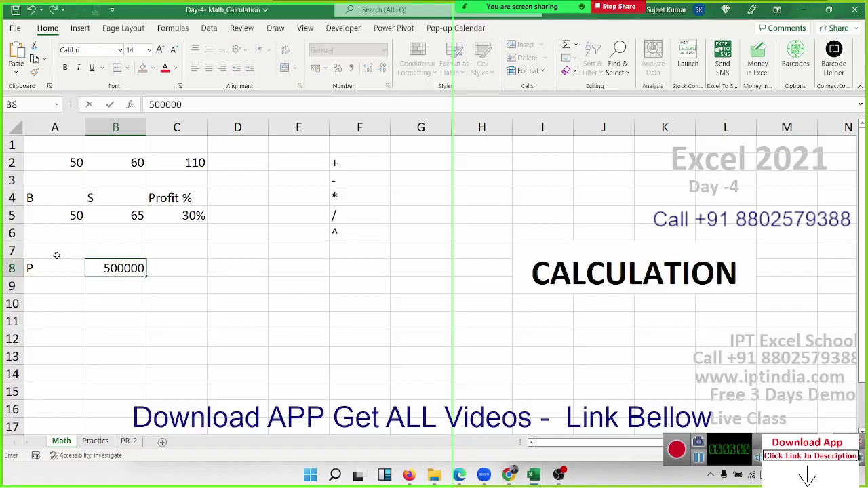
key(BackSpace)
key(Return)
Step: Add rate R of 10% in row 9 and term T of 3 in row 10
key(Left)
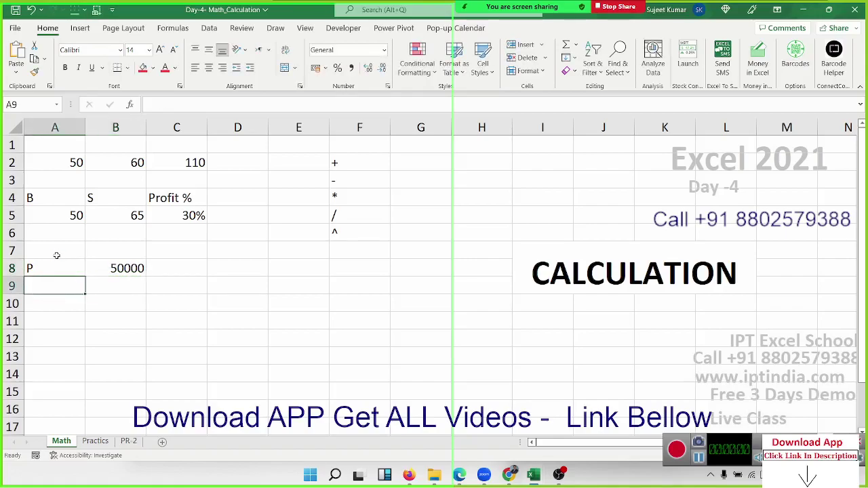
text(R)
key(Right)
text(1)
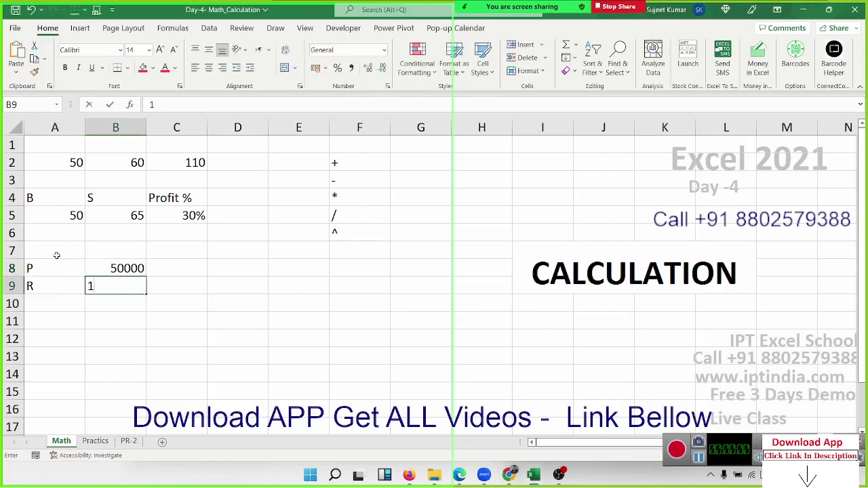
text(0%)
key(Return)
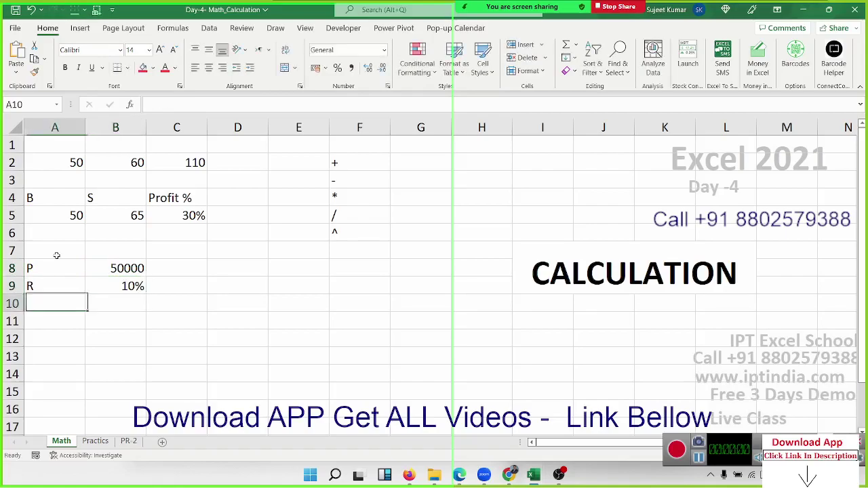
text(T)
key(Right)
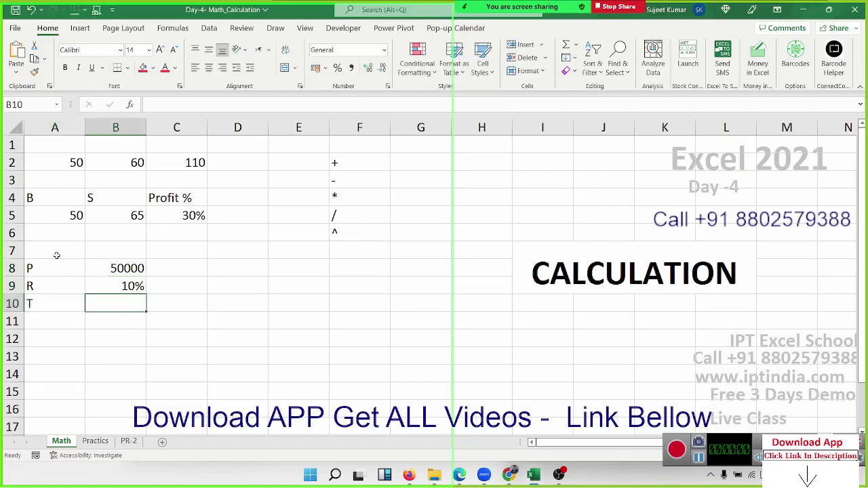
text(3)
key(Return)
Step: Add the Amt heading in C11, then start and abandon an =FV formula in B12
key(Right)
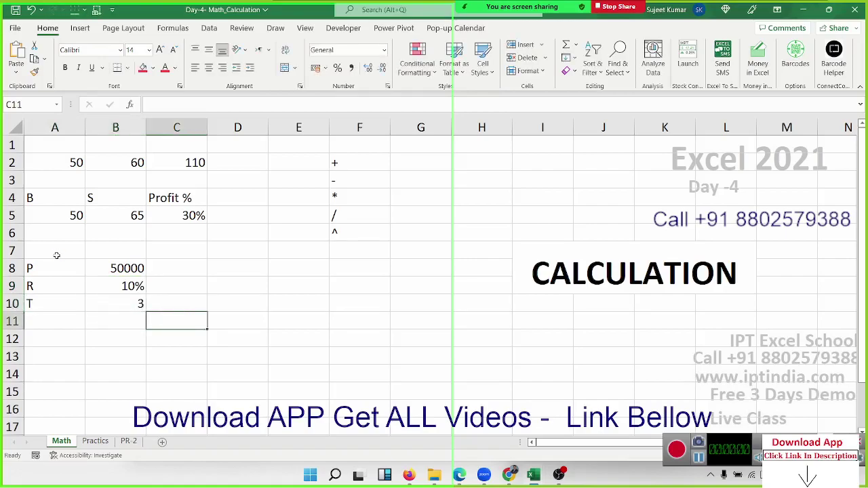
text(Amt)
key(Return)
key(Left)
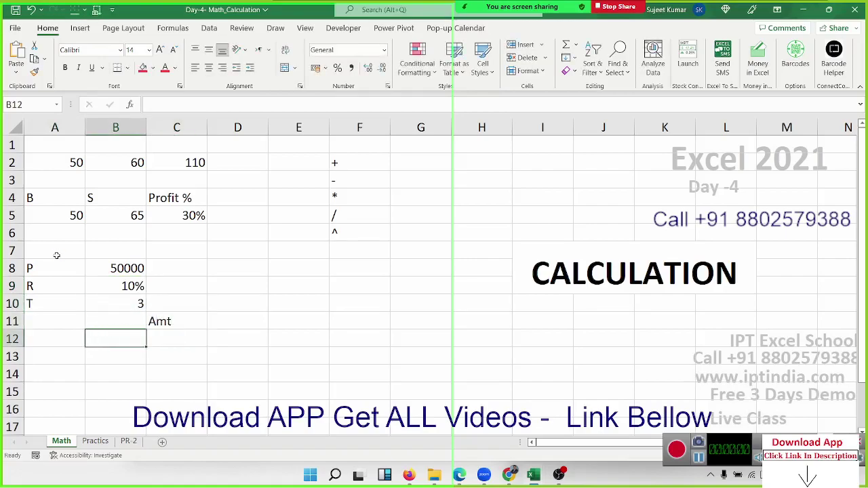
text(=f)
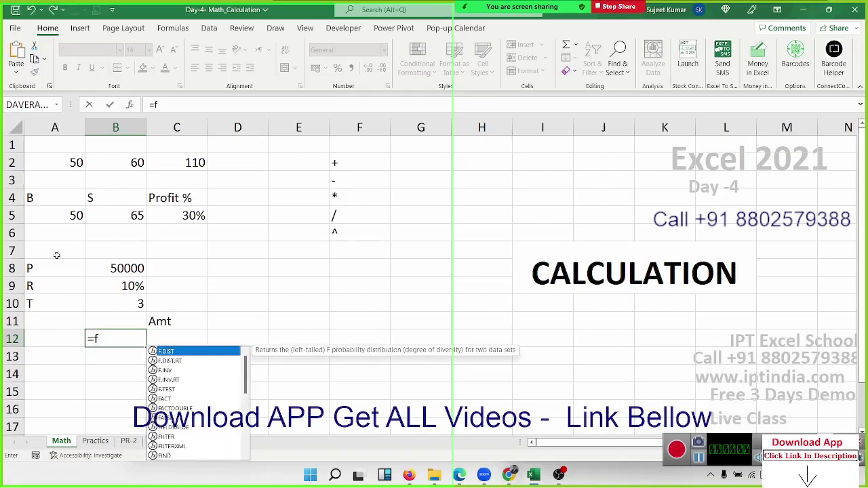
text(v)
key(Escape)
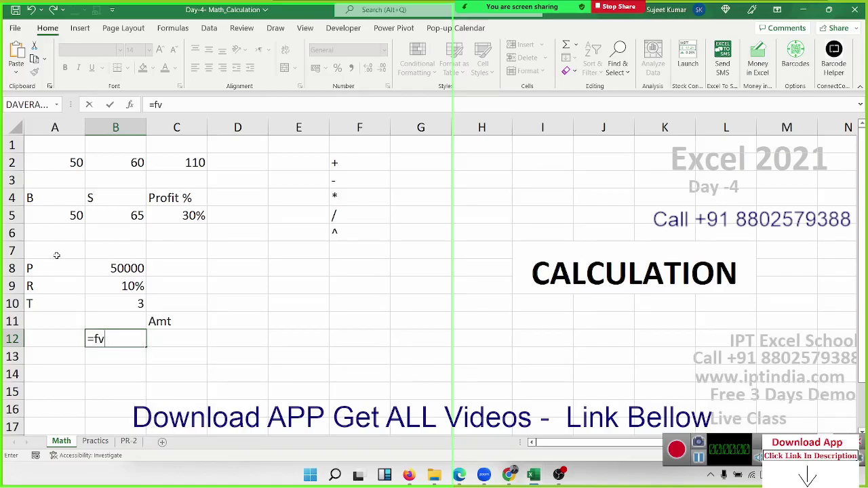
key(Escape)
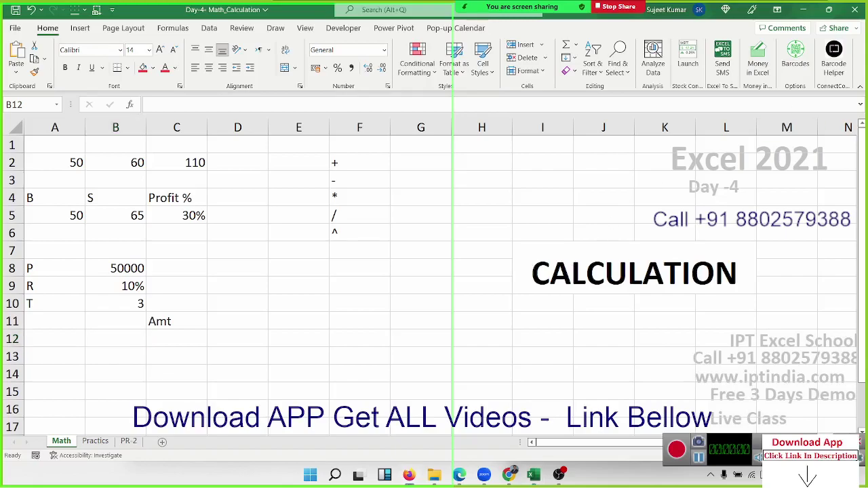
Step: Hand-write P×(1+r/N)^(T×N) in ink beside the P, R and T inputs
mouse_move(692, 17)
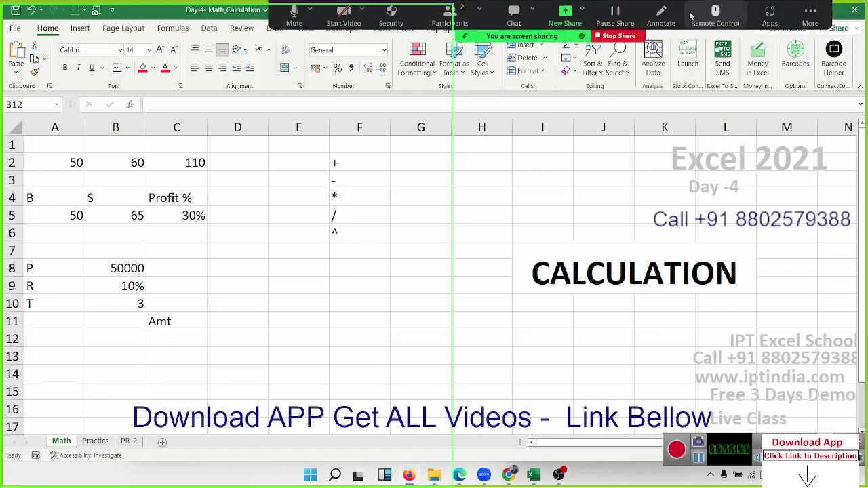
click(664, 19)
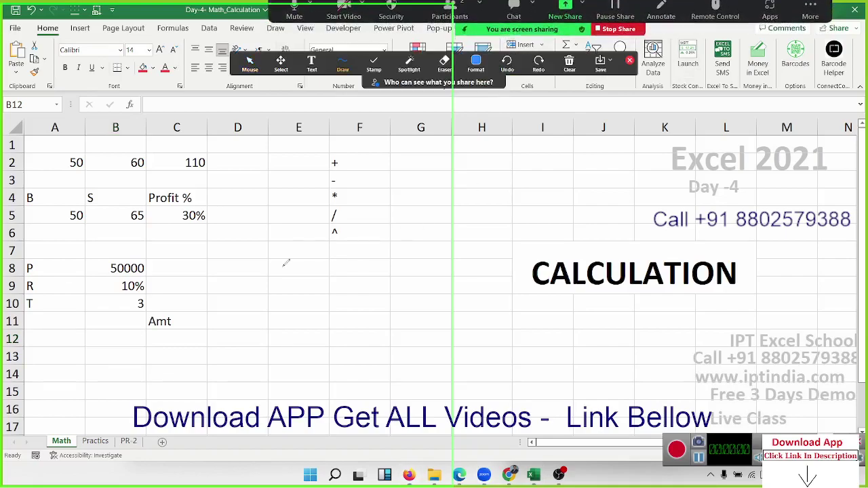
drag(283, 266, 278, 310)
mouse_move(281, 267)
mouse_down()
mouse_move(335, 296)
mouse_move(322, 308)
mouse_up()
drag(345, 250, 375, 313)
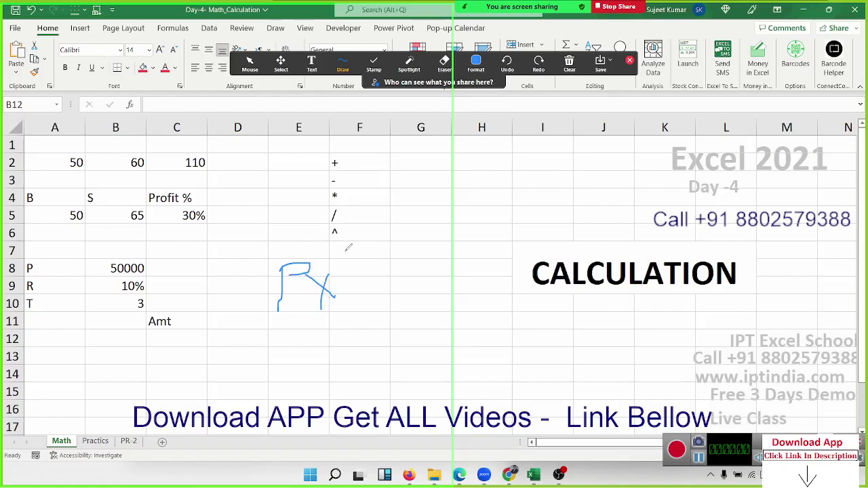
mouse_move(365, 260)
mouse_down()
mouse_move(370, 296)
mouse_move(391, 268)
mouse_move(391, 285)
mouse_move(408, 253)
mouse_move(415, 259)
mouse_move(398, 313)
mouse_move(439, 289)
mouse_up()
drag(418, 215, 491, 312)
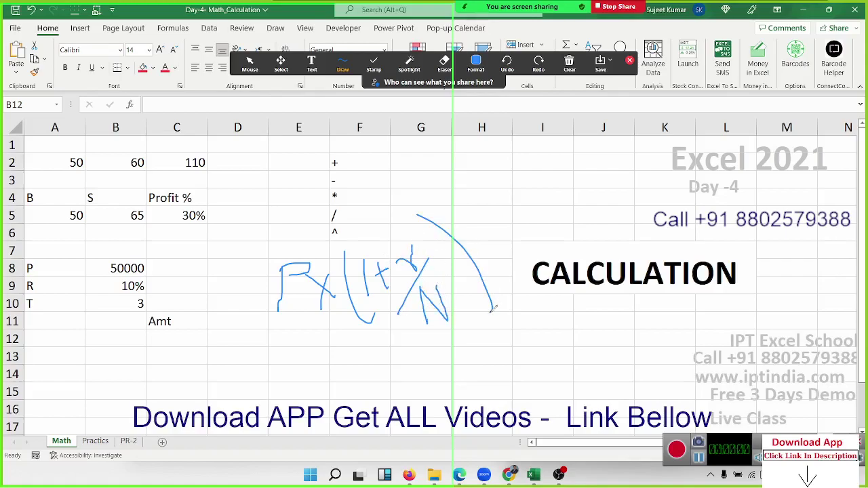
drag(436, 183, 502, 226)
mouse_move(479, 178)
mouse_down()
mouse_move(486, 210)
mouse_move(457, 194)
mouse_move(515, 186)
mouse_move(502, 193)
mouse_up()
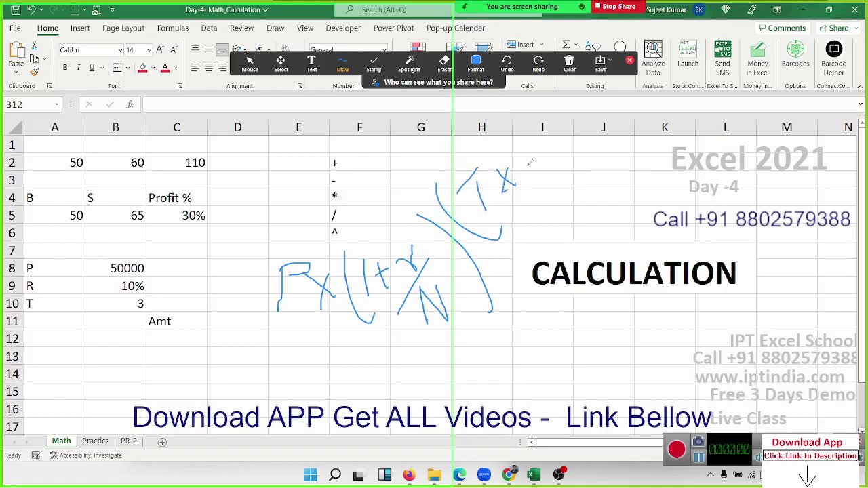
mouse_move(527, 166)
mouse_down()
mouse_move(529, 180)
mouse_move(542, 153)
mouse_move(571, 178)
mouse_up()
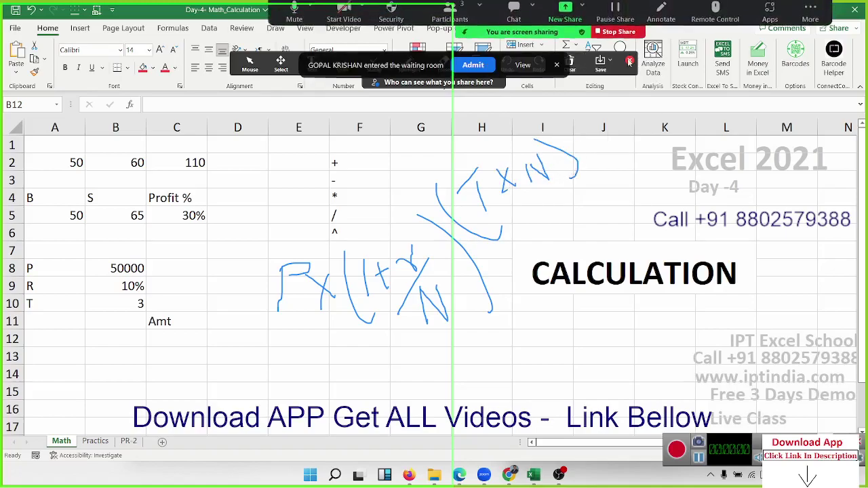
click(481, 66)
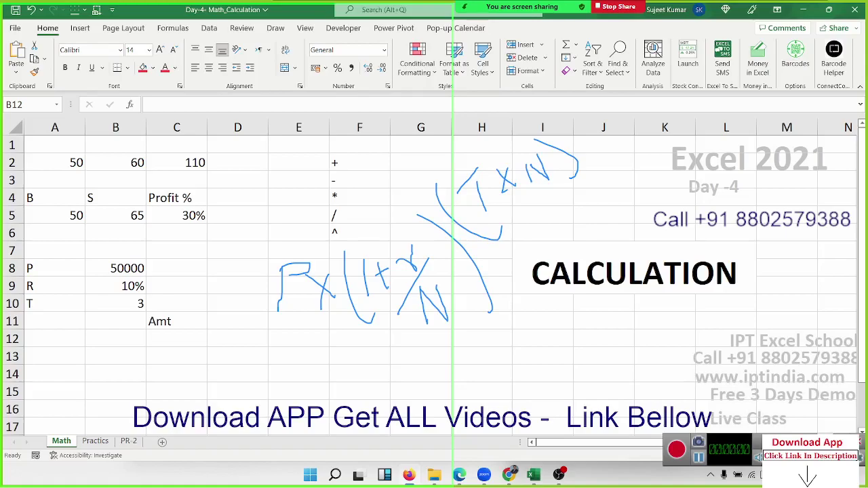
Step: Note N=12 in cell G12 as the monthly compounding count
mouse_move(516, 8)
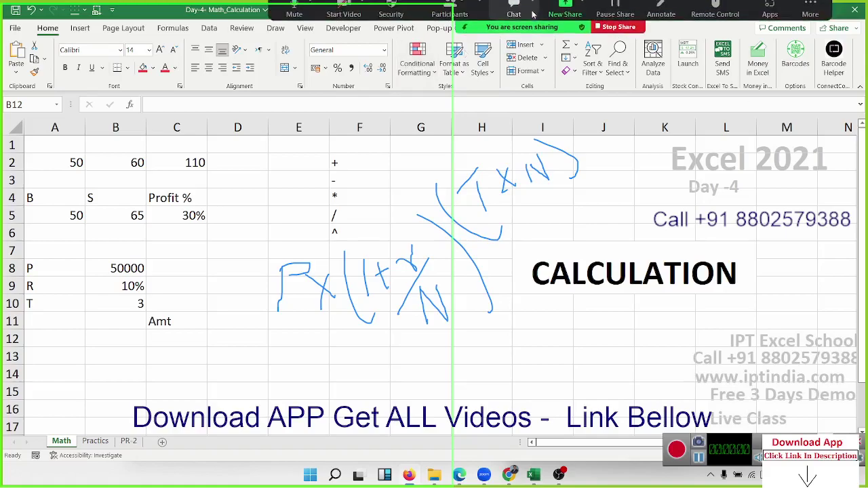
click(214, 341)
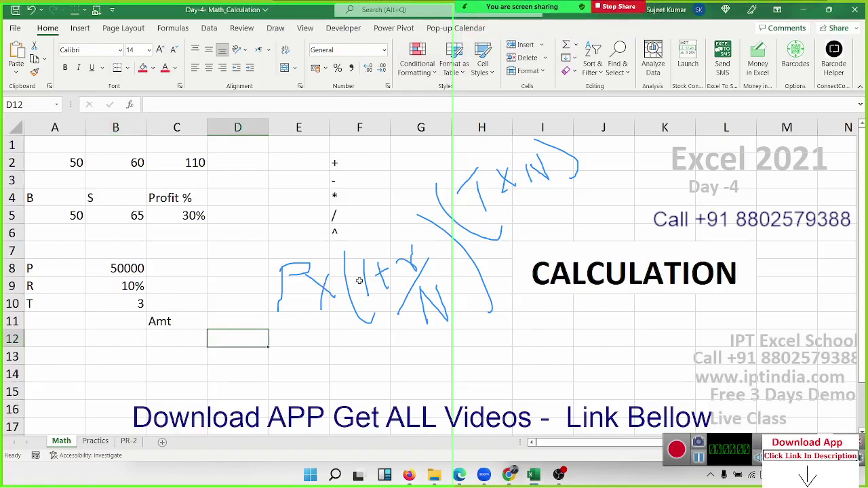
click(409, 337)
text(N=)
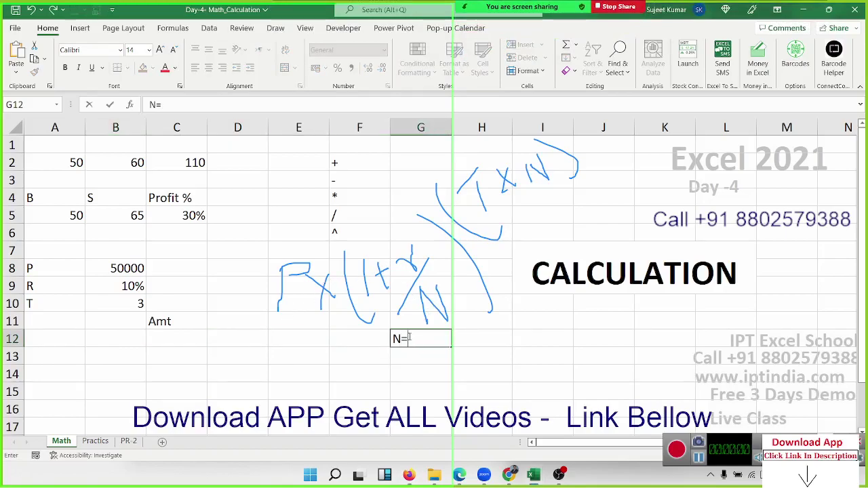
text(12)
key(Return)
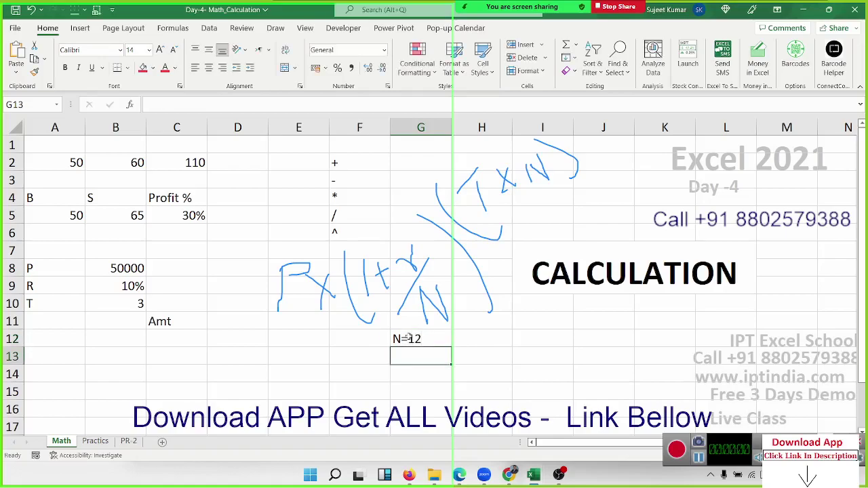
click(190, 337)
Step: Enter =1+(B9/12) in C12 to get the monthly growth factor 1.008333
text(=)
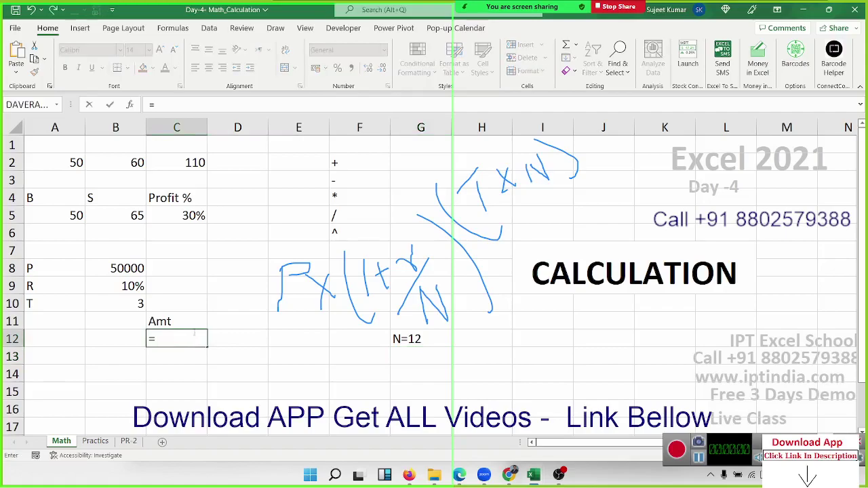
text(1+()
click(113, 283)
text(/)
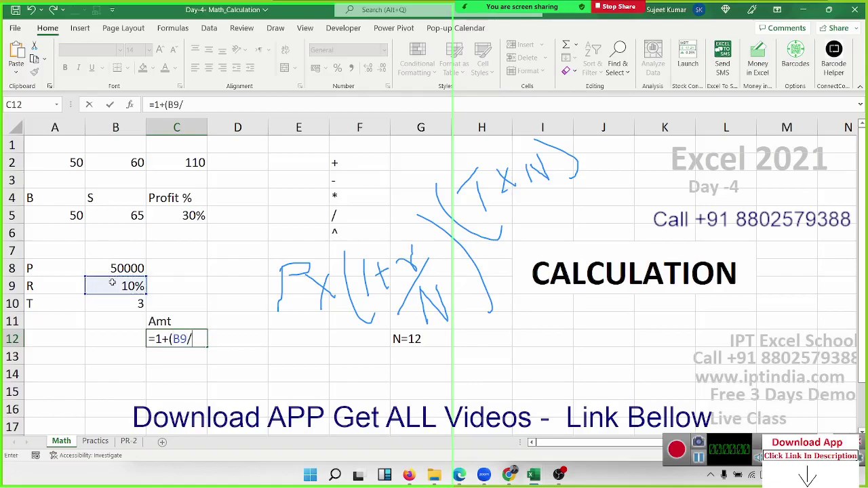
text(12)
key(Return)
Step: Enter =B10*12 in C13 for 36 periods, then check the ^ symbol in F6
text(=)
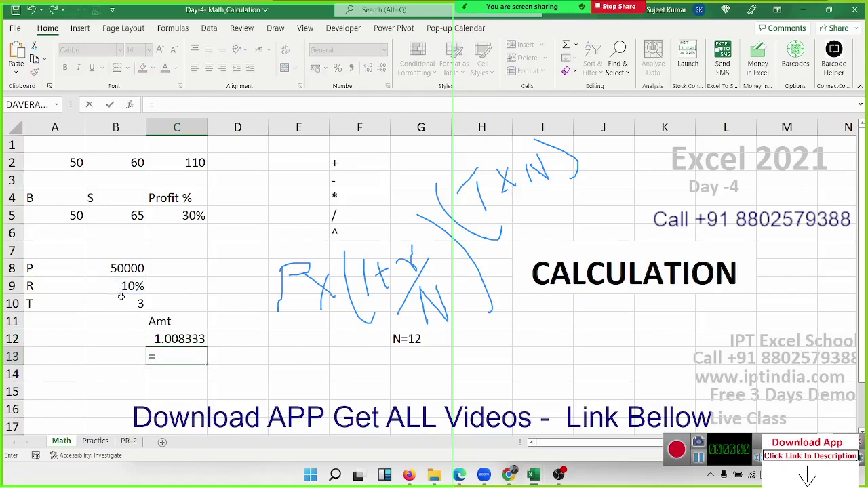
click(121, 297)
text(*)
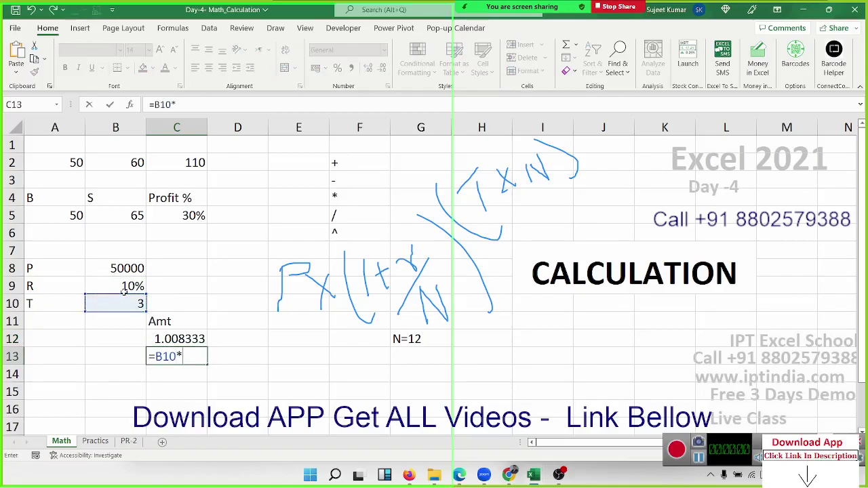
text(12)
key(Return)
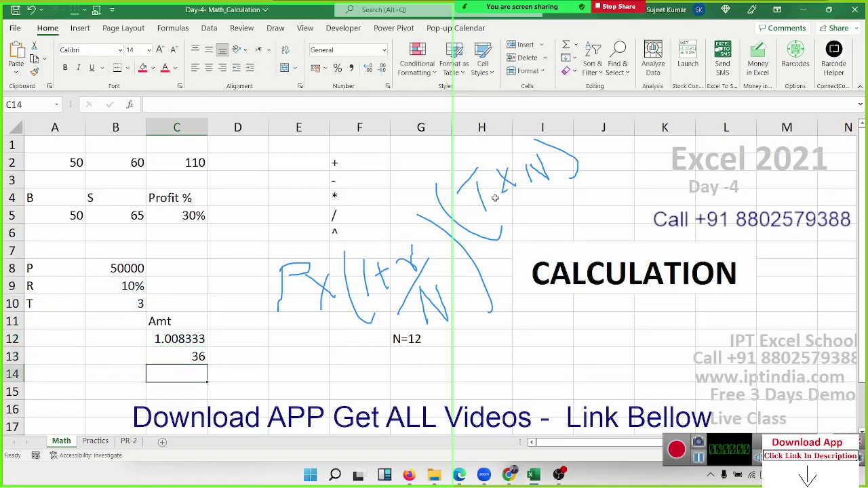
drag(189, 339, 193, 357)
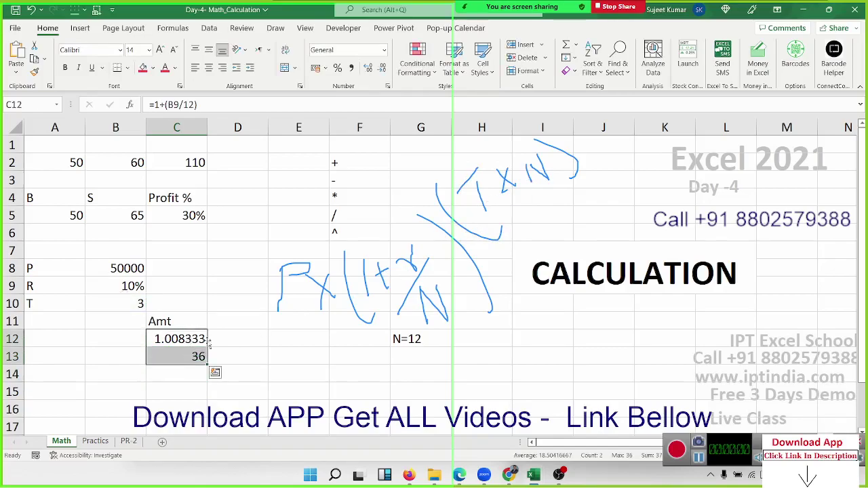
click(359, 228)
double_click(358, 228)
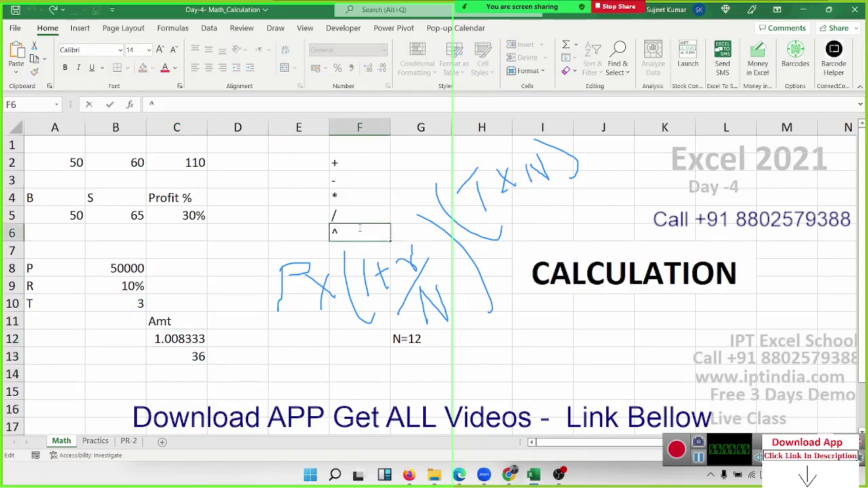
key(Escape)
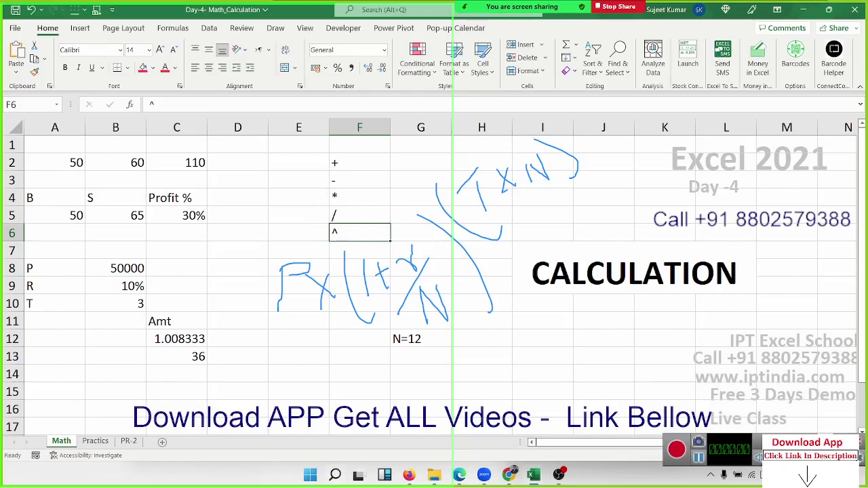
Step: Enter =C12^C13 in C14, raising the growth factor to 36 periods (1.348182)
click(195, 384)
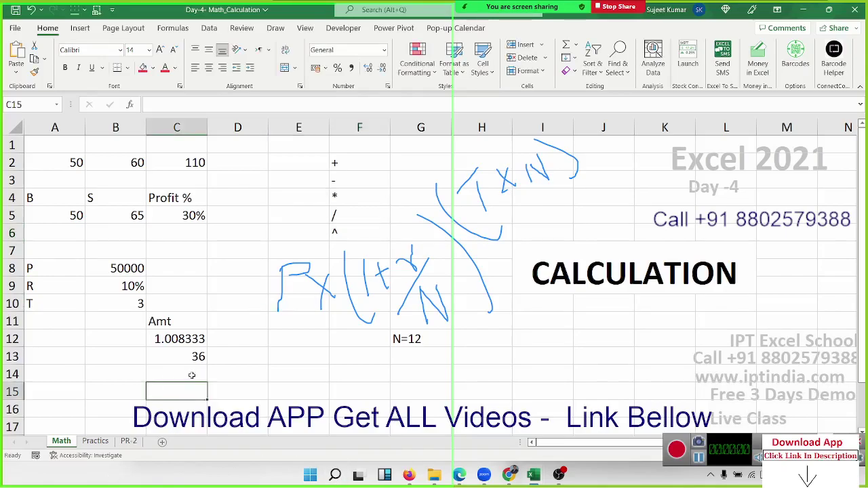
click(192, 375)
text(=)
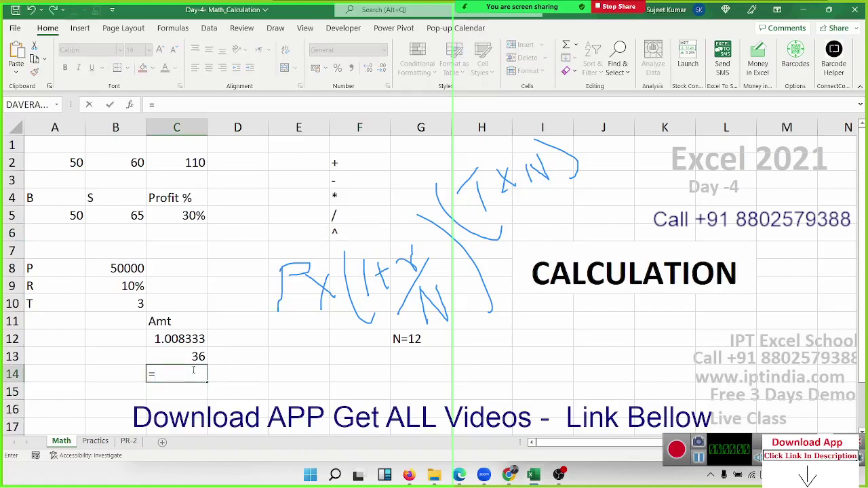
click(189, 340)
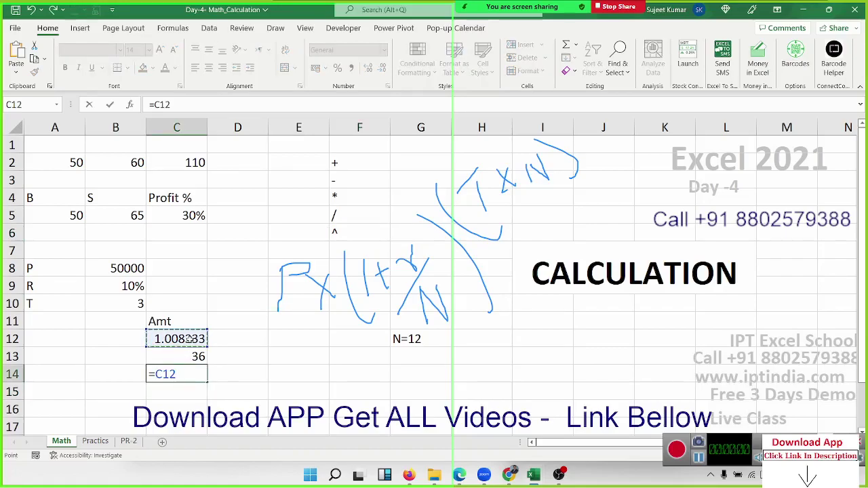
text(^)
click(194, 357)
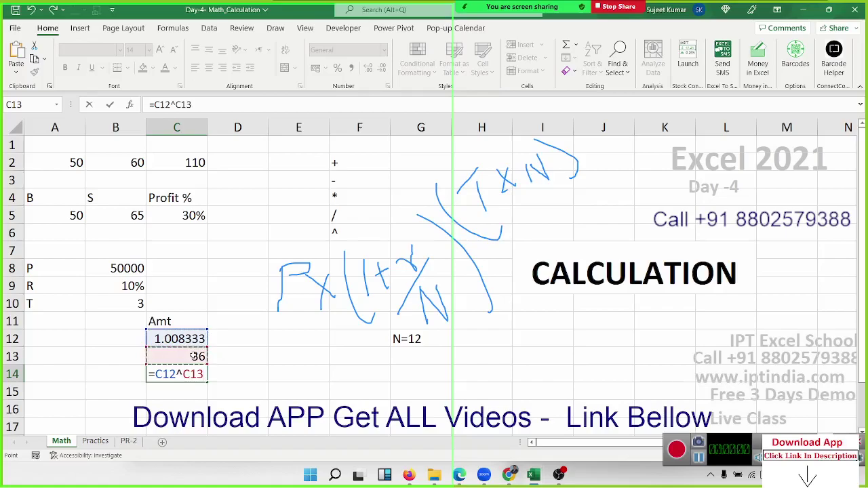
key(Return)
Step: Enter =C14*B8 in C15 for the amount 67409.09, then review B8, B9 and B10
text(=)
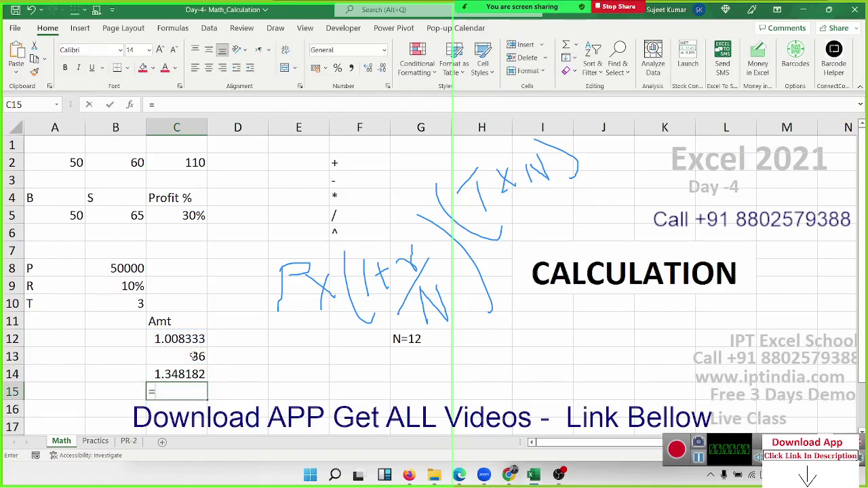
key(Up)
text(*)
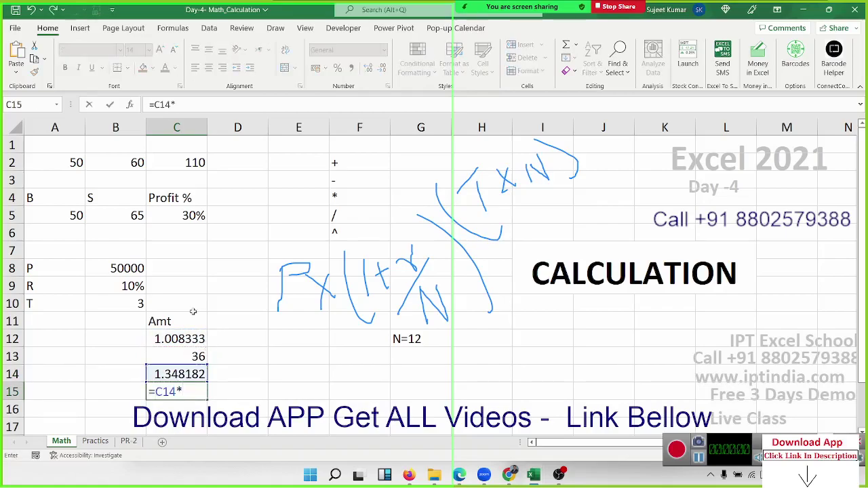
click(130, 269)
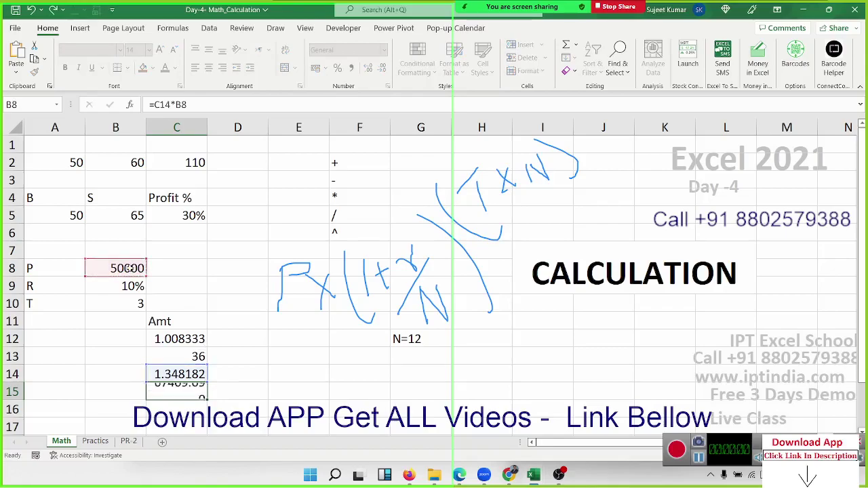
key(Return)
key(Up)
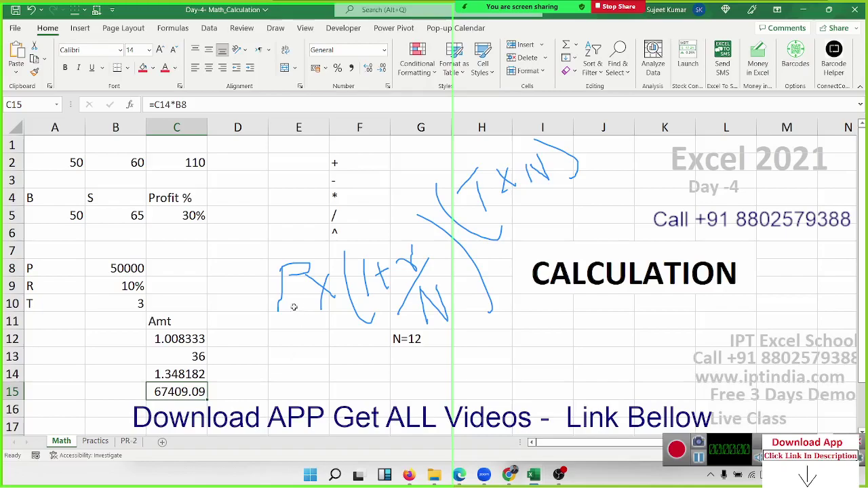
click(142, 269)
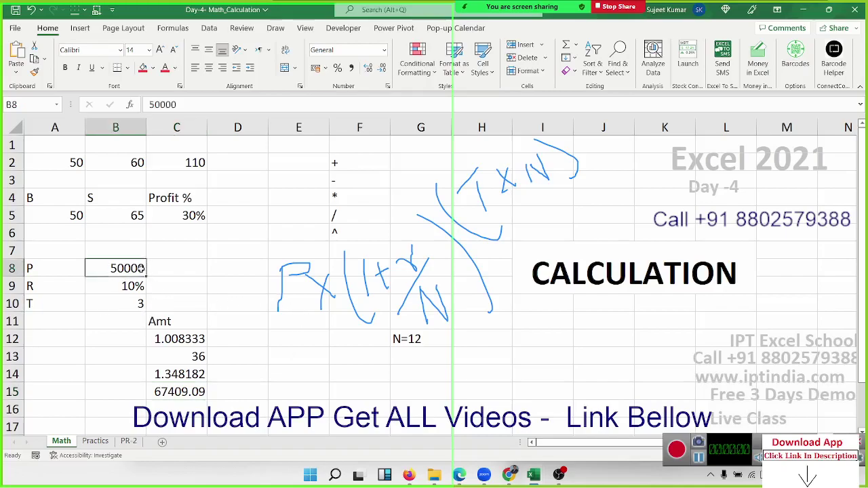
click(140, 284)
click(140, 304)
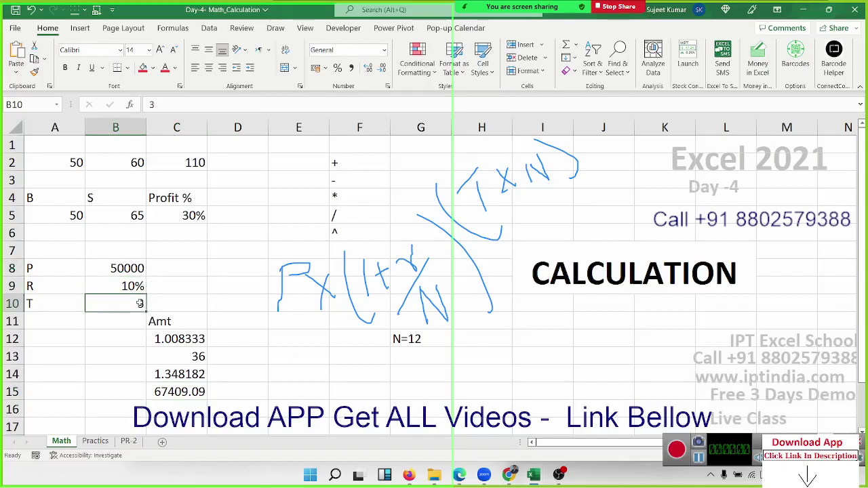
click(189, 396)
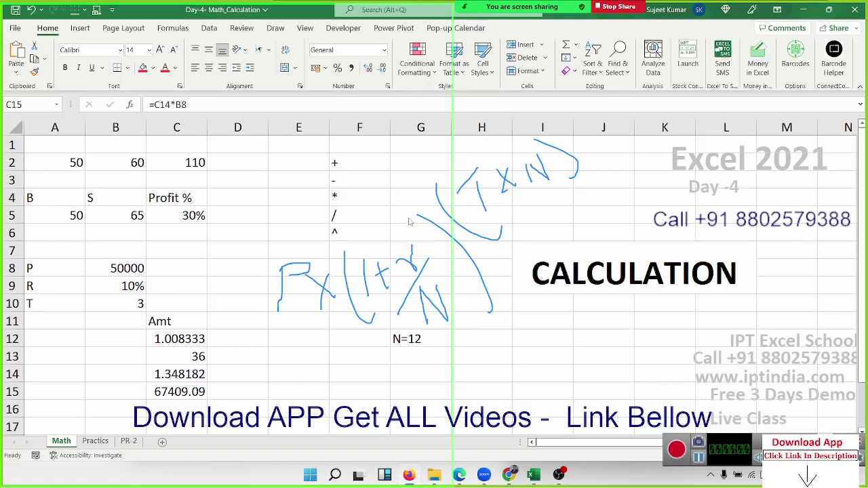
click(183, 385)
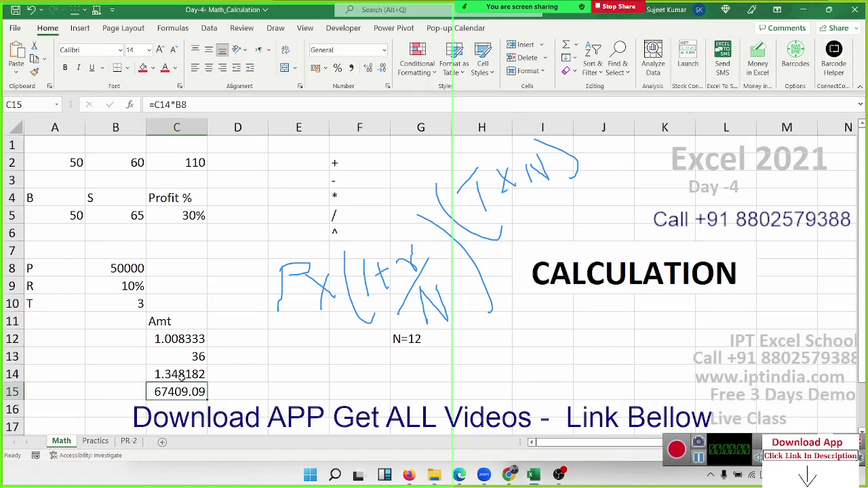
click(228, 317)
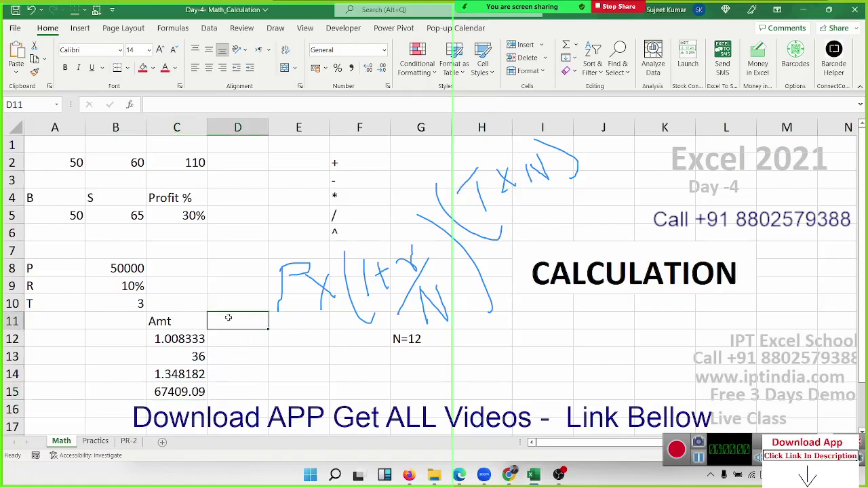
drag(182, 388, 177, 338)
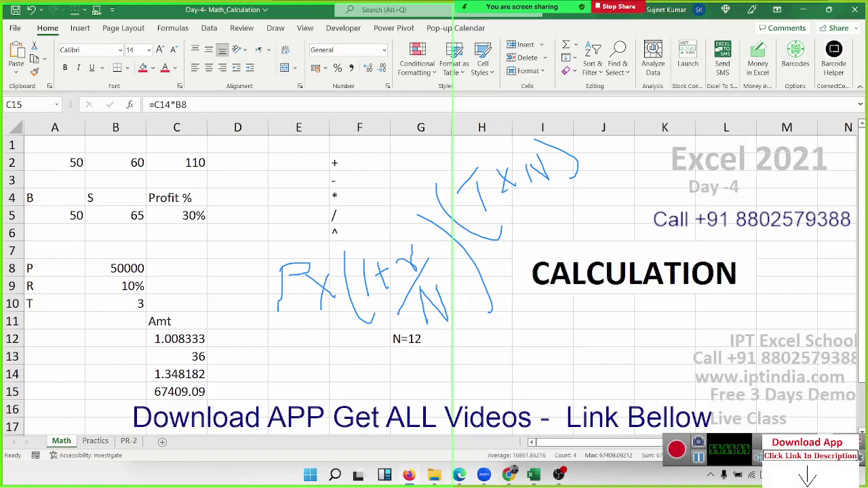
Step: Try pasting C12's 1+(B9/12) expression over the C12 reference in C14, then cancel
click(218, 364)
double_click(175, 375)
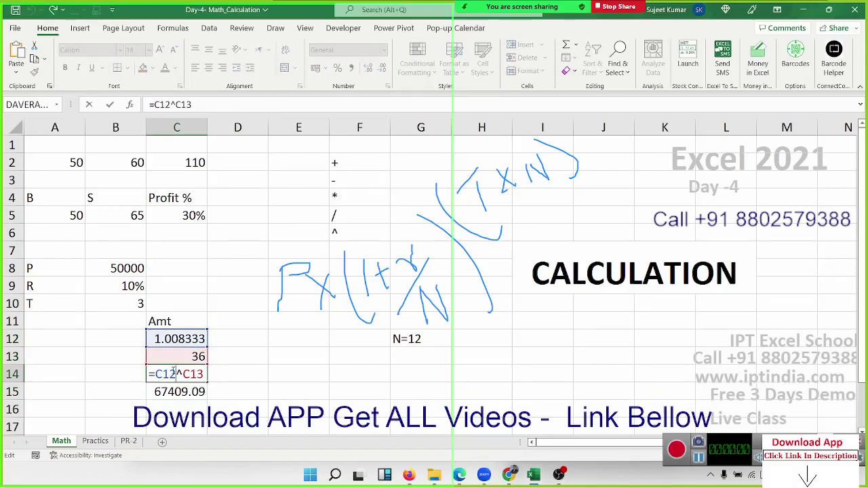
mouse_move(175, 374)
mouse_down()
mouse_move(155, 374)
mouse_move(181, 374)
mouse_up()
click(183, 339)
double_click(183, 339)
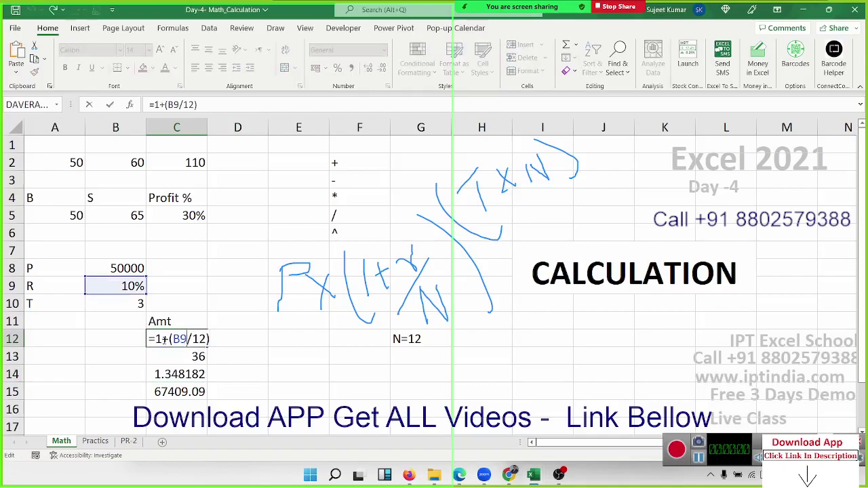
drag(156, 339, 228, 339)
key(ctrl+c)
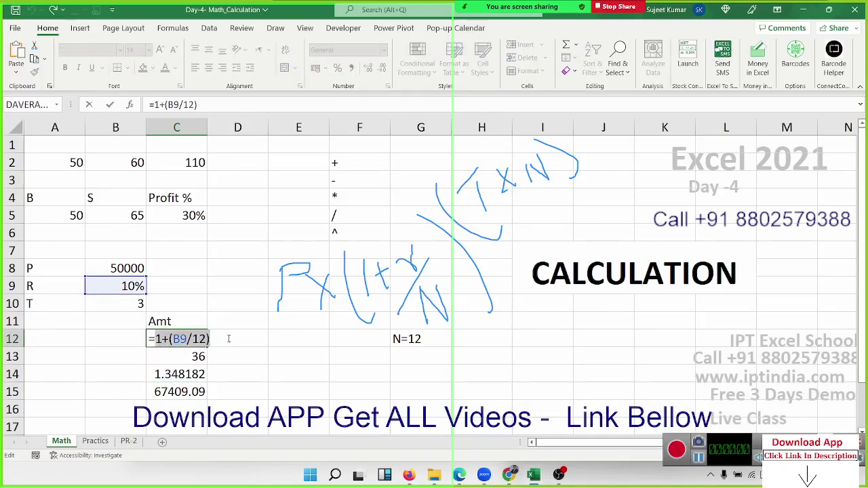
key(Escape)
double_click(189, 374)
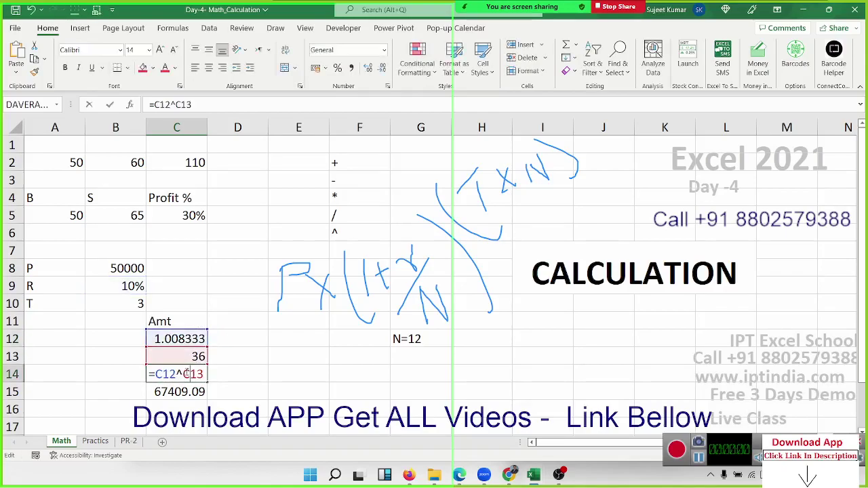
drag(155, 374, 176, 374)
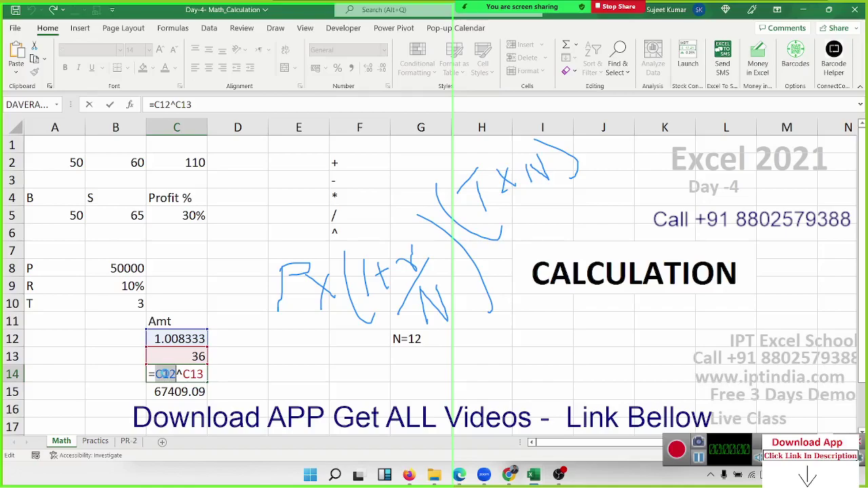
key(ctrl+v)
key(Escape)
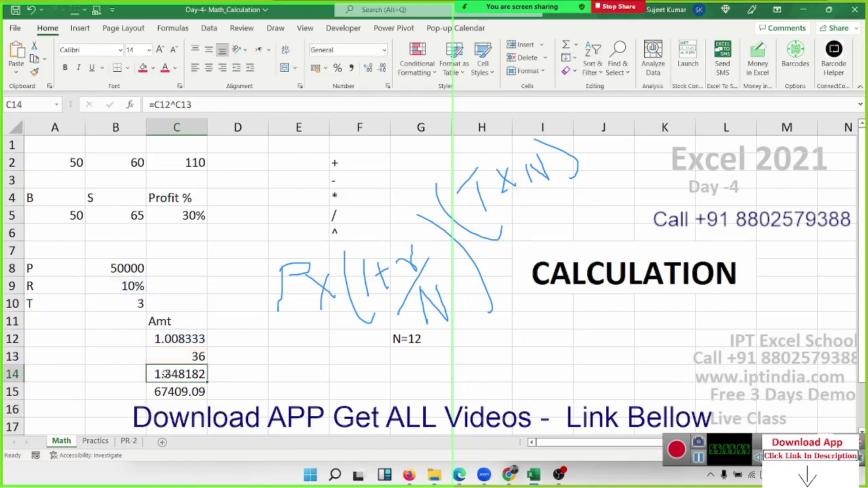
Step: Replace the C12 reference in C14's formula with (1+(B9/12))
double_click(164, 374)
drag(156, 374, 176, 374)
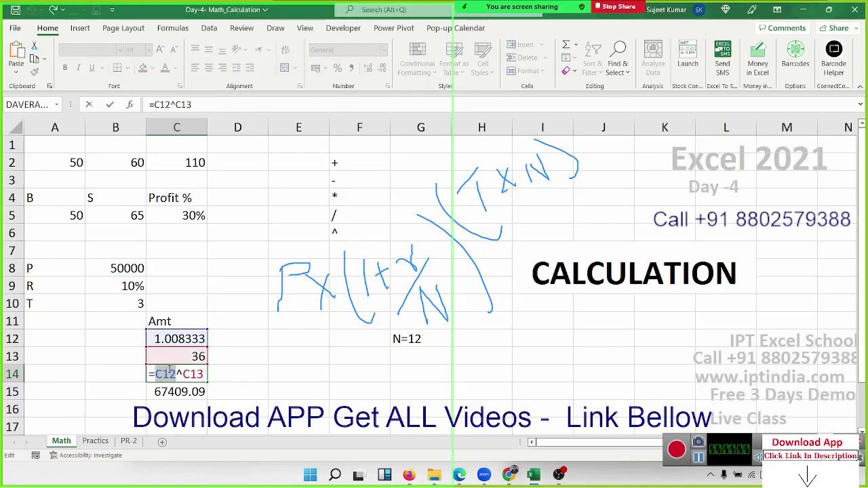
key(BackSpace)
text(())
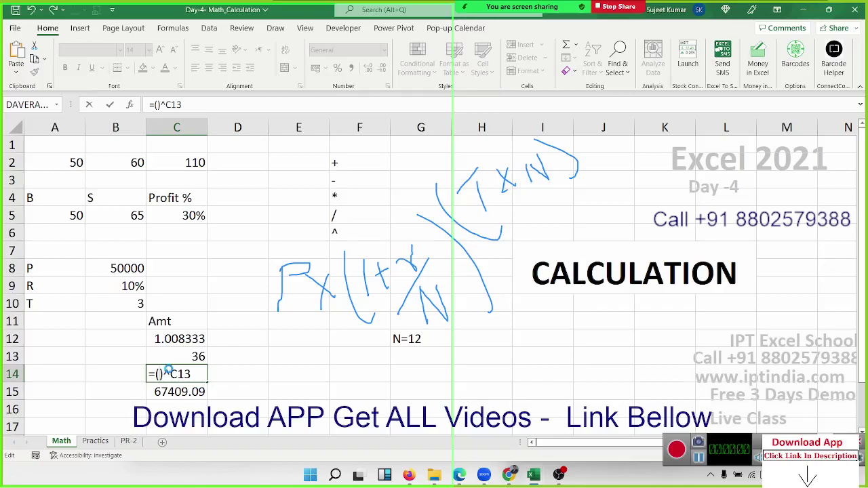
text(1+(B9/12))
key(Return)
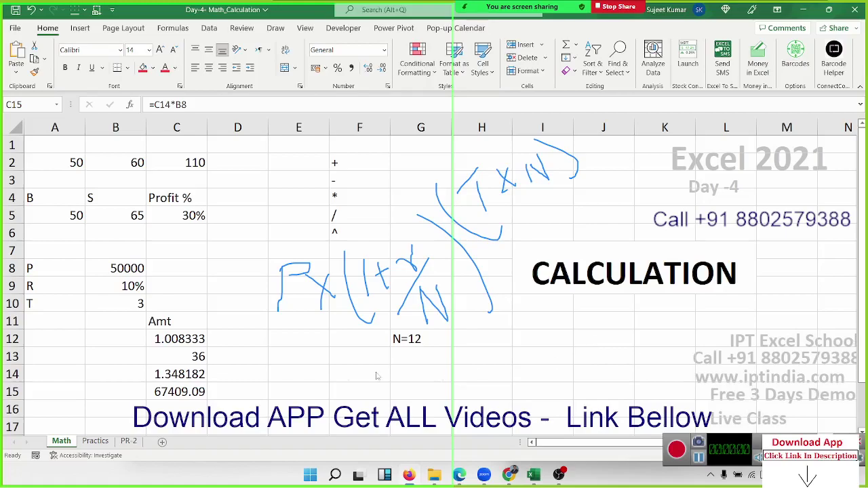
Step: Replace the C13 reference in C14's formula with (B10*12)
click(182, 340)
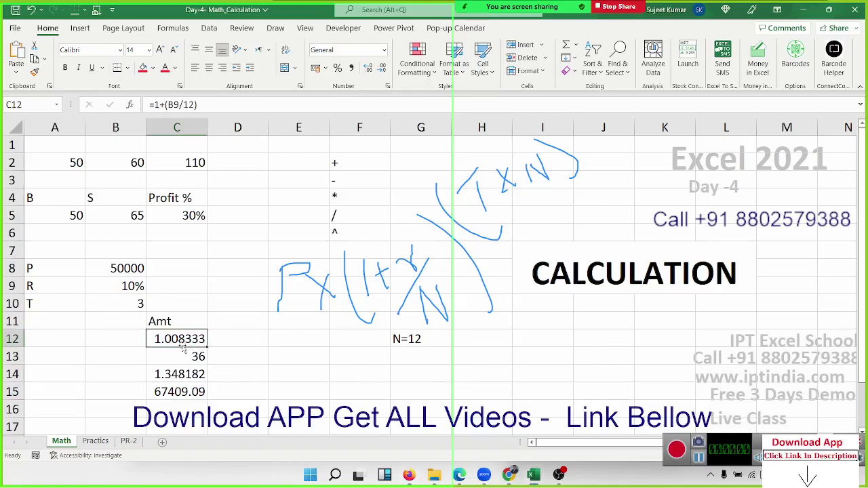
click(181, 374)
double_click(182, 374)
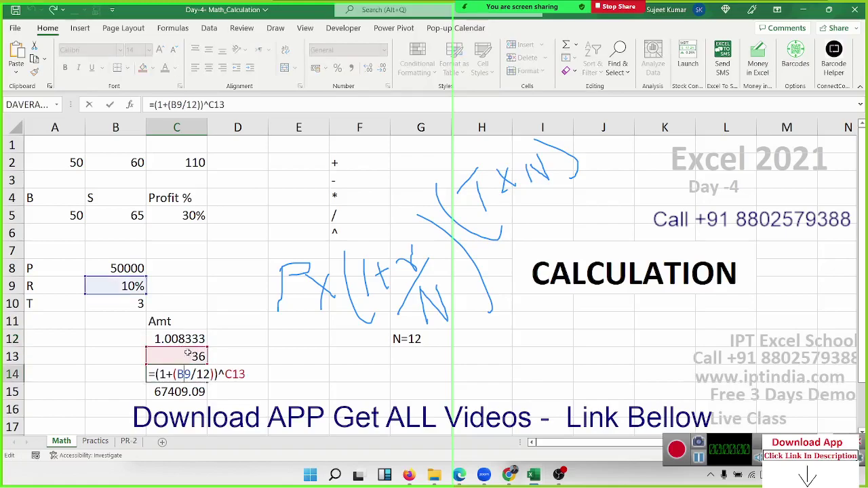
key(Escape)
double_click(187, 356)
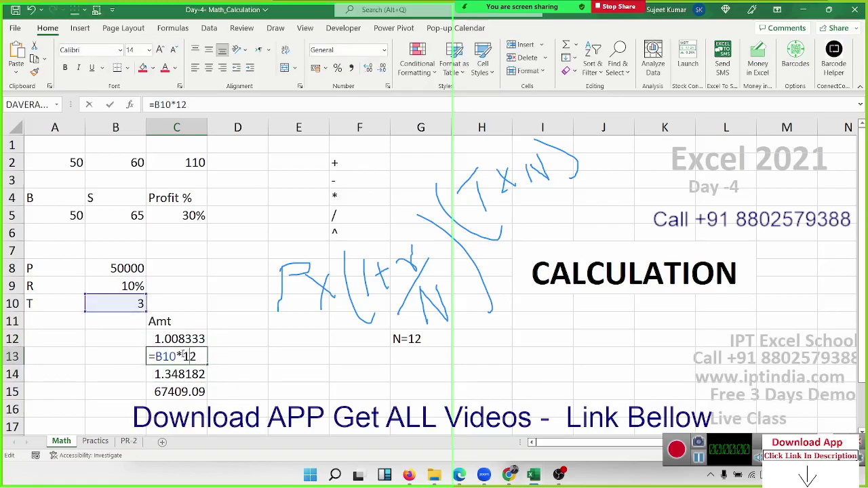
drag(156, 356, 209, 363)
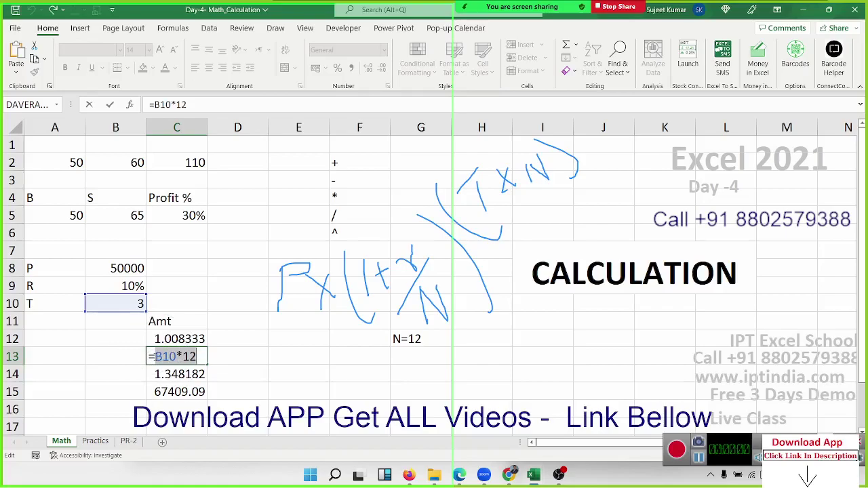
key(ctrl+Return)
key(Down)
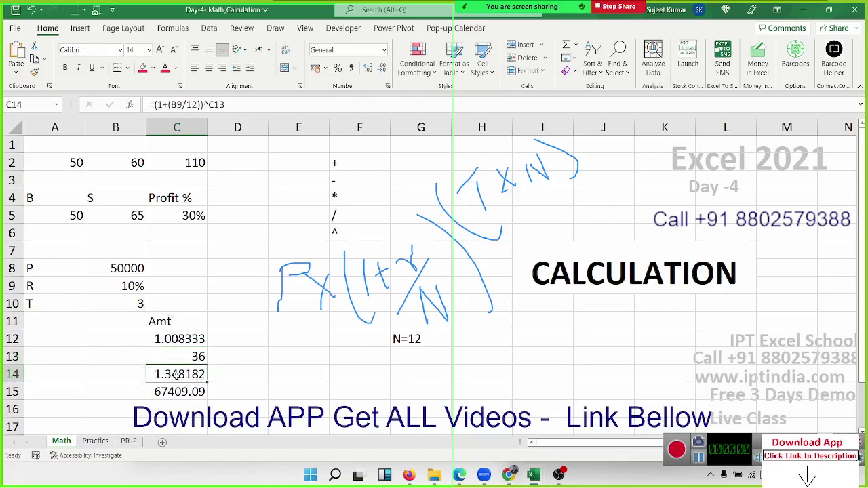
key(F2)
double_click(226, 374)
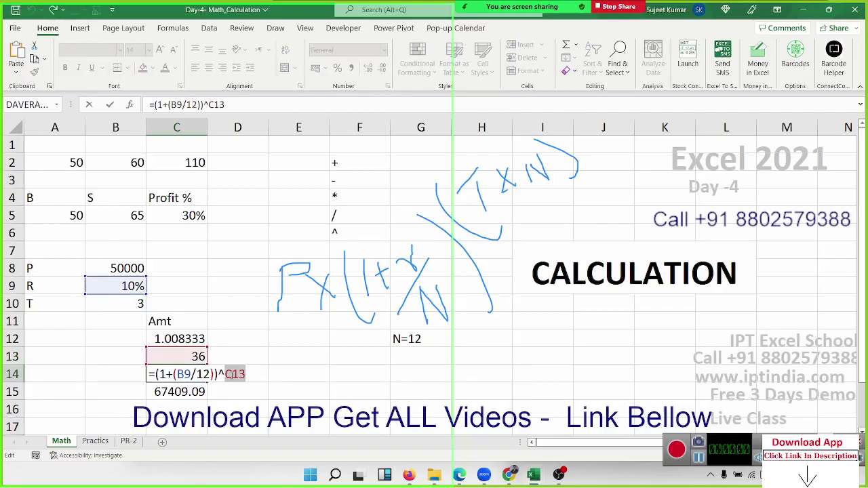
text(())
key(Left)
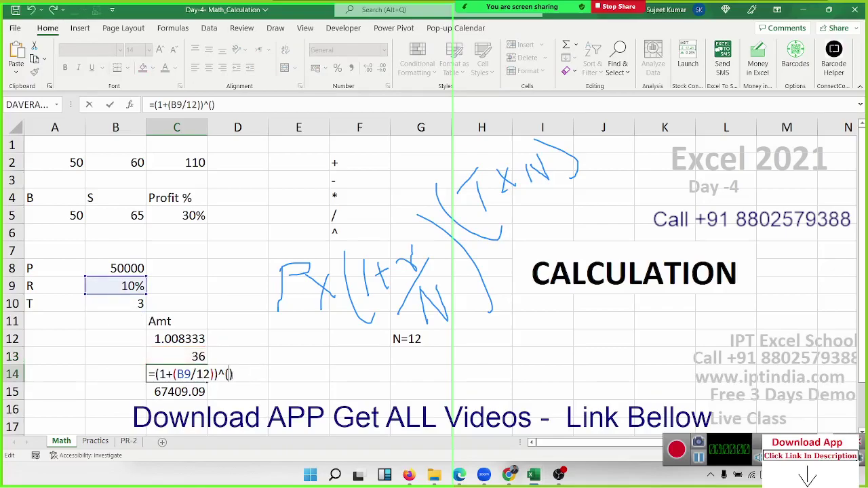
text(B10*12)
key(Return)
Step: Clear the helper values in C12:C13
key(Up)
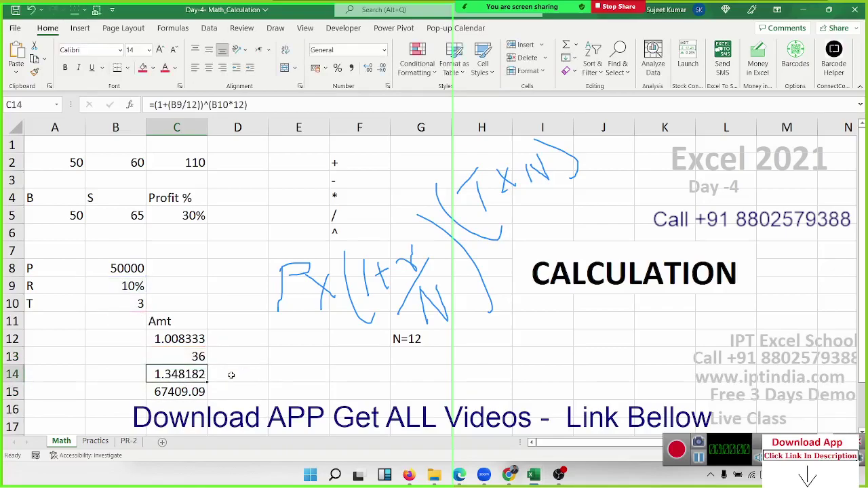
key(Up)
key(shift+Up)
key(Delete)
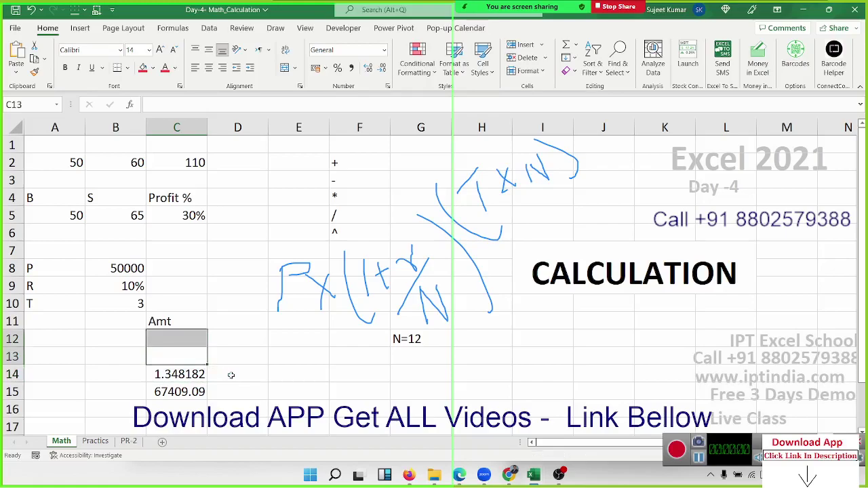
key(Down)
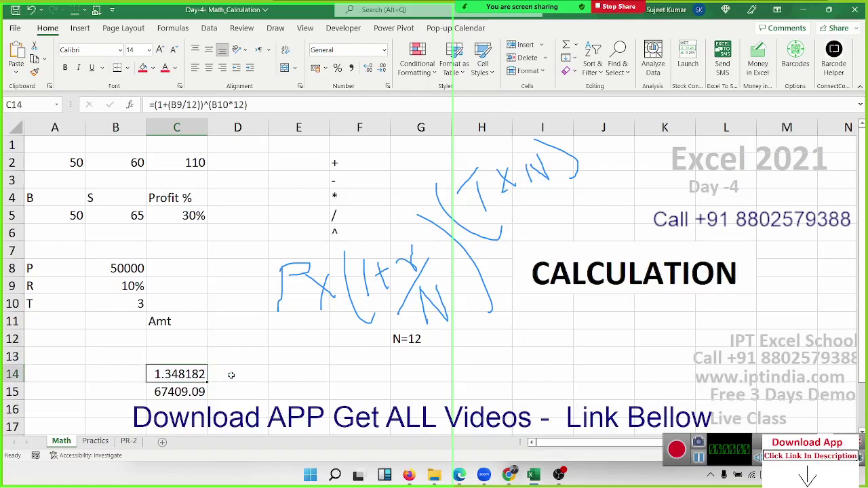
Step: Substitute C14's full growth formula, in parentheses, for the C14 reference in C15
double_click(164, 377)
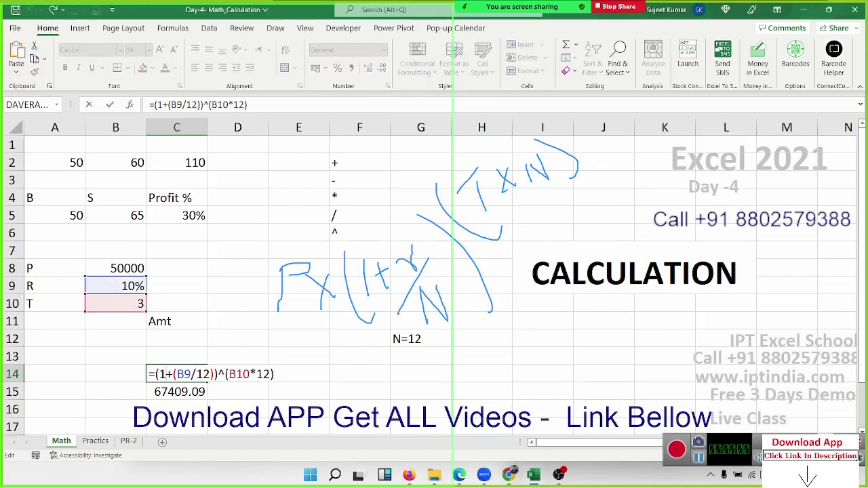
drag(156, 374, 274, 375)
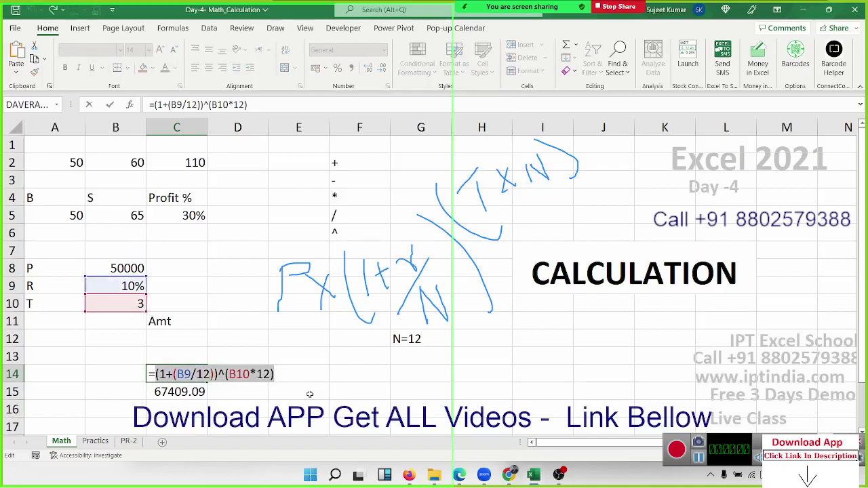
key(Escape)
click(194, 394)
double_click(192, 392)
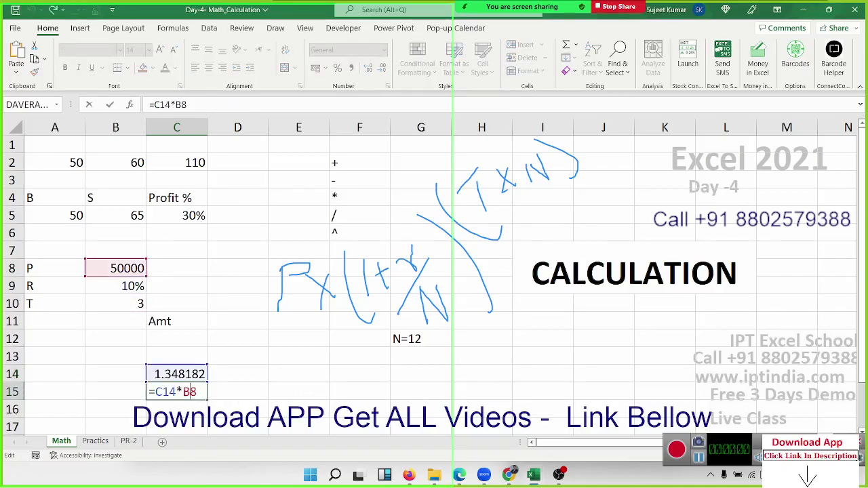
double_click(174, 392)
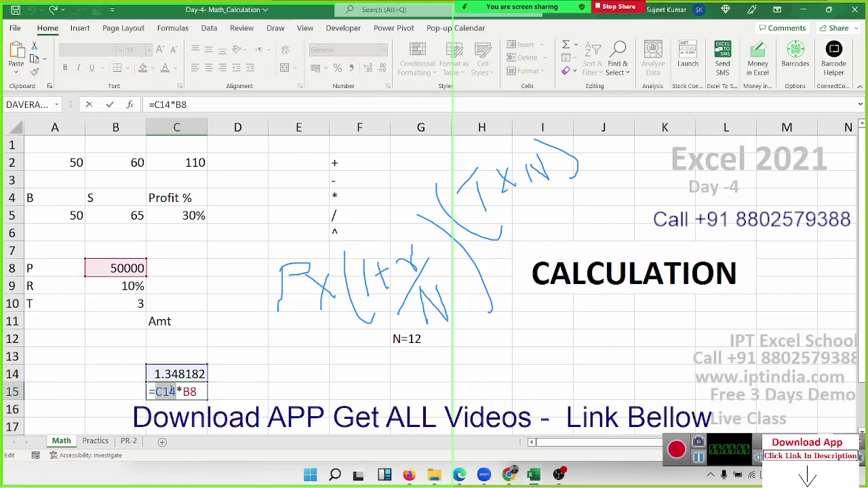
text(())
text((1+(B9/12))^(B10*12))
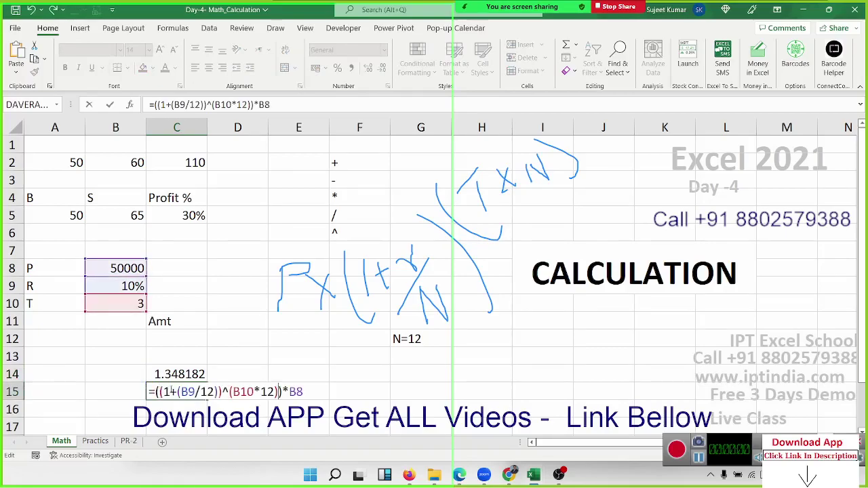
key(Return)
Step: Empty C14, verify C15's combined formula, and copy it for moving to D11
key(Up)
key(Up)
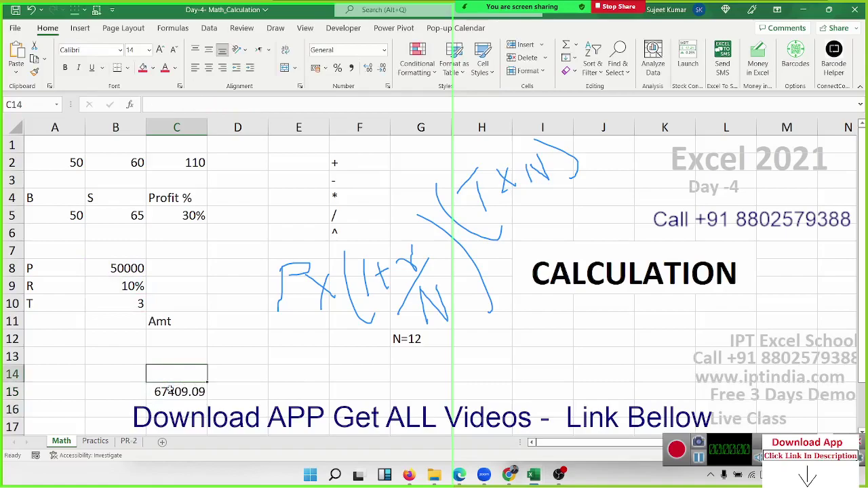
double_click(170, 391)
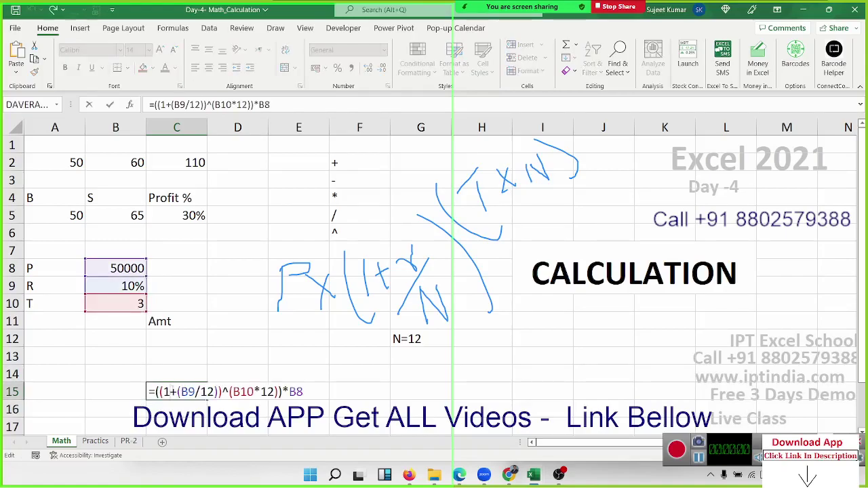
key(Escape)
click(221, 325)
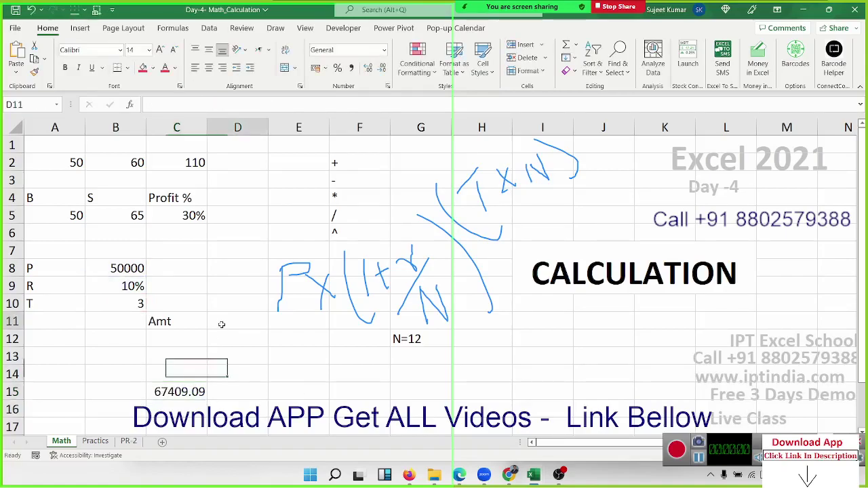
click(163, 391)
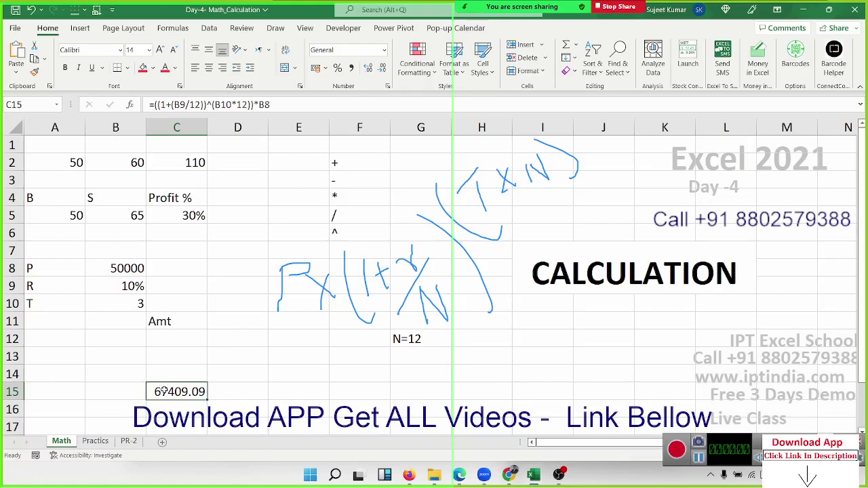
key(ctrl+c)
click(227, 330)
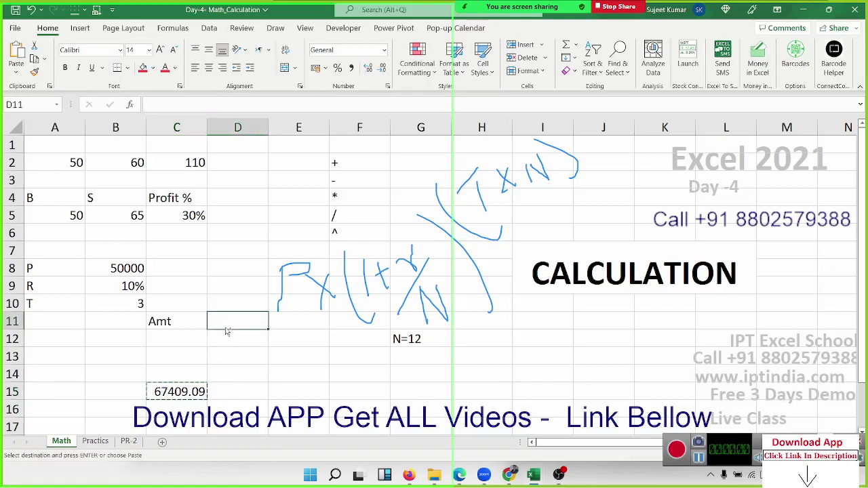
Step: Place the formula in D11, then drag it back to C15 and recommit it
key(Return)
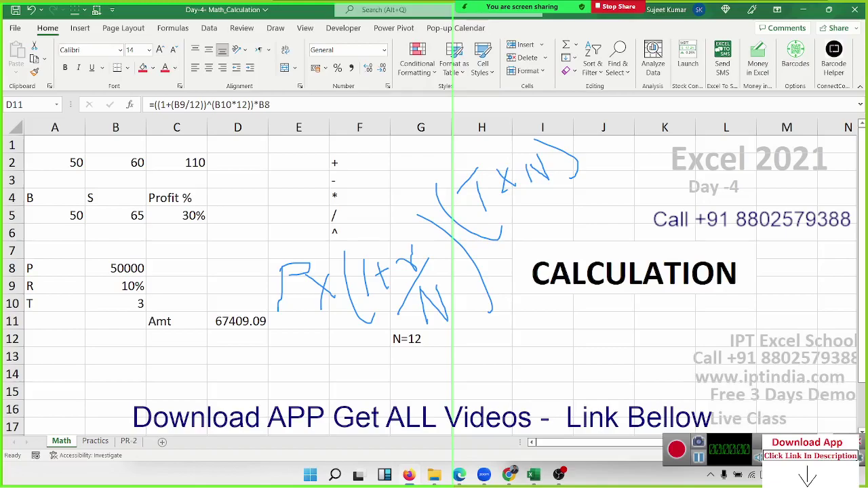
click(245, 327)
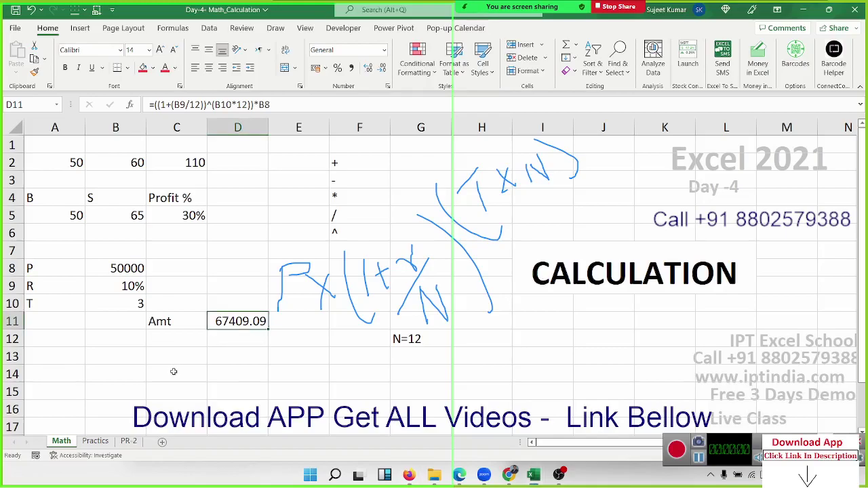
drag(234, 329, 173, 399)
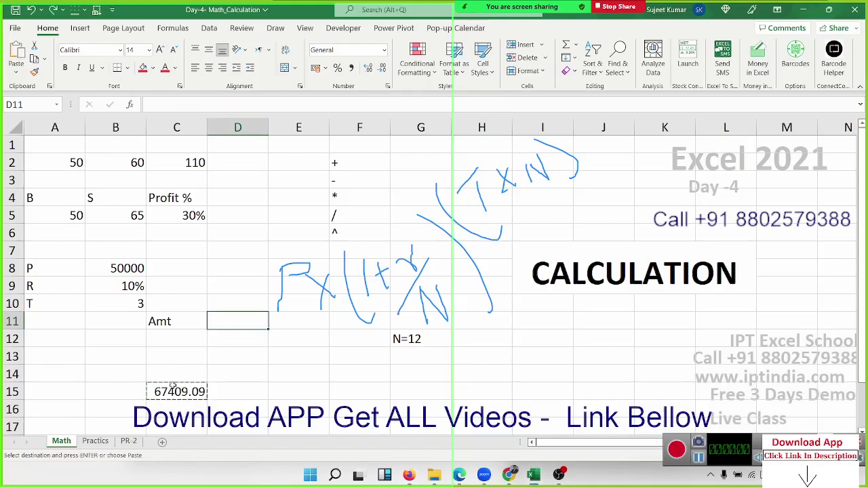
double_click(180, 392)
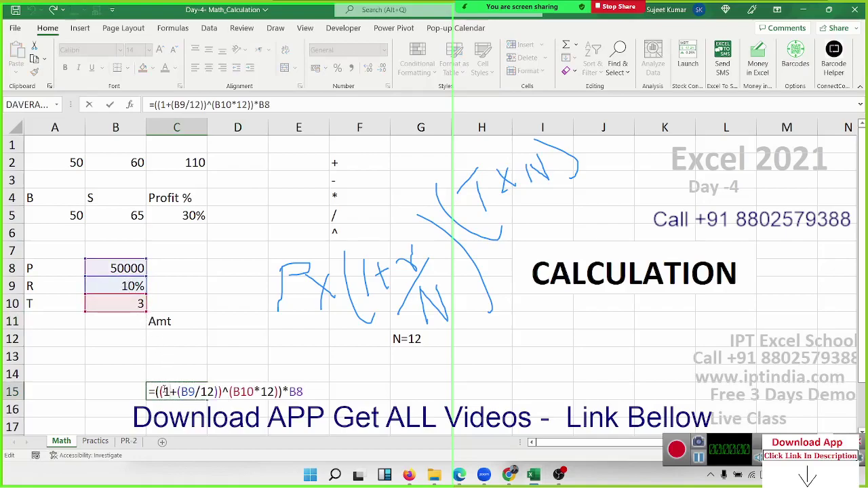
drag(158, 391, 319, 391)
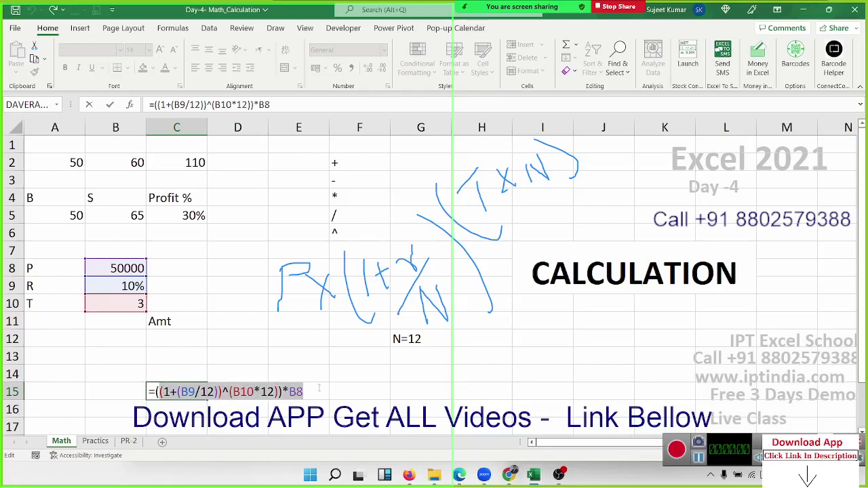
key(ctrl+Return)
Step: Test copying C15's formula into C14, inspect the shifted references, then undo
key(ctrl+c)
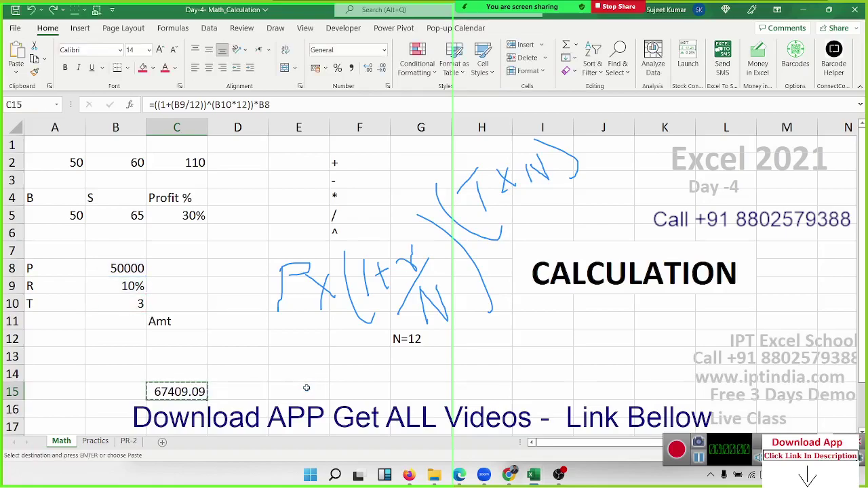
key(Up)
key(Return)
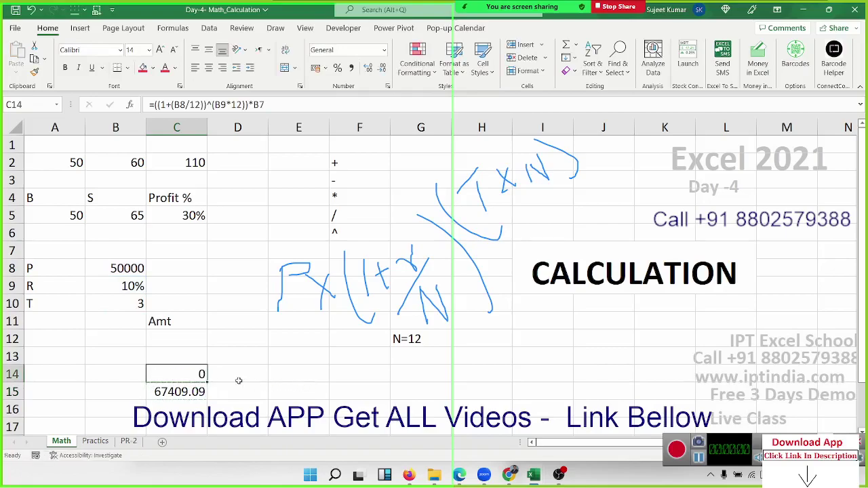
double_click(202, 374)
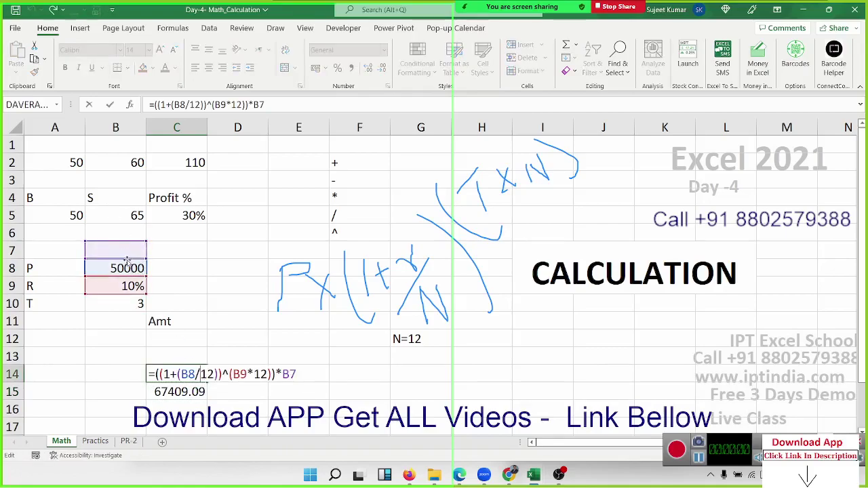
key(Escape)
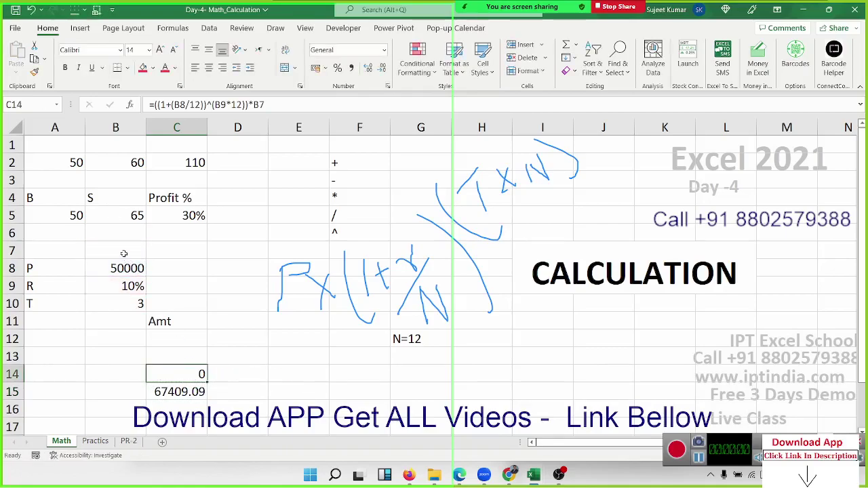
key(ctrl+z)
Step: Move the compound-amount formula from C15 into D11
key(ctrl+c)
key(Up)
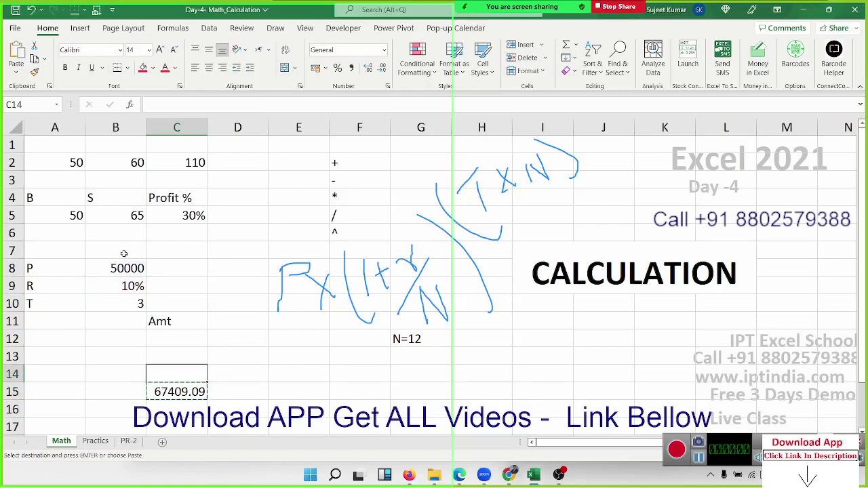
key(Up)
key(Up)
key(Up)
key(Right)
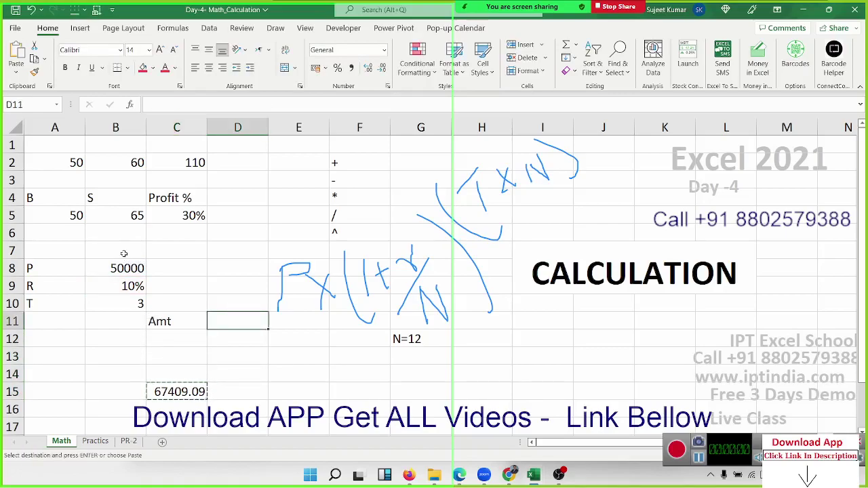
key(Return)
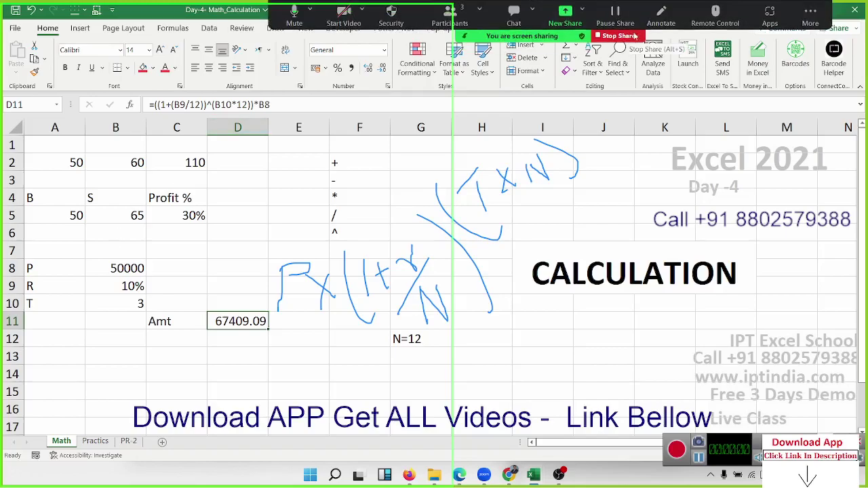
Step: Clear the blue handwritten annotations with Zoom's Clear My Drawings and close the toolbar
click(662, 17)
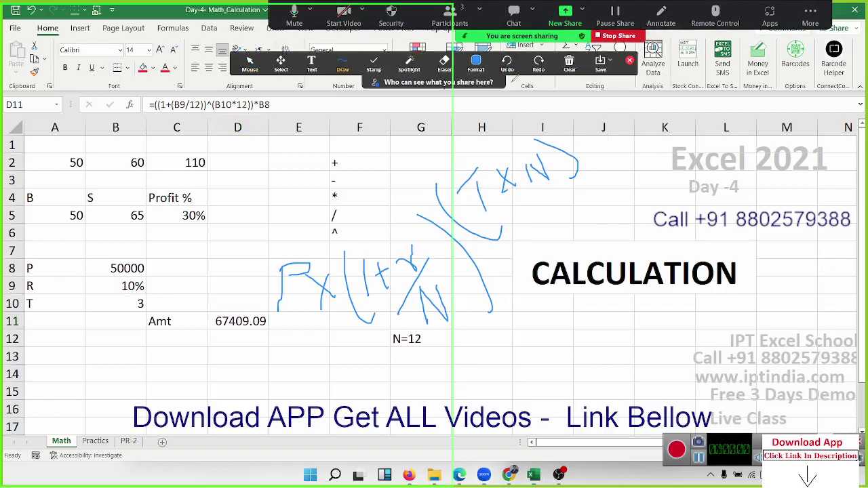
click(569, 62)
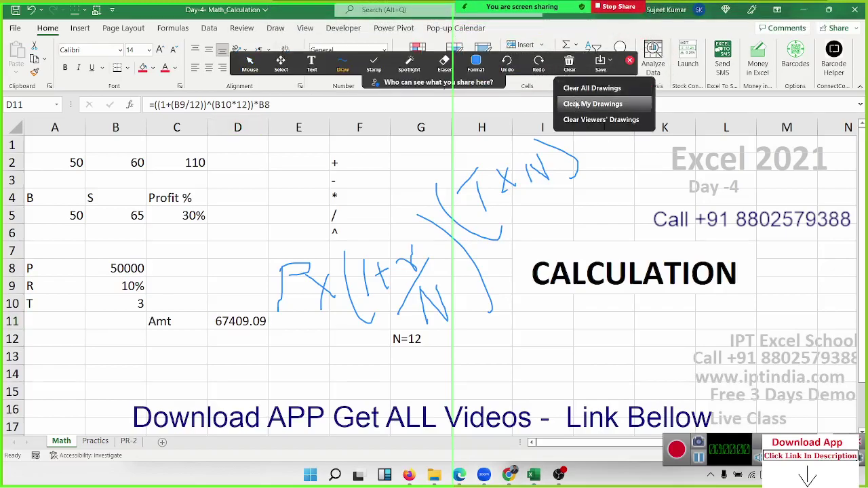
click(576, 104)
click(630, 61)
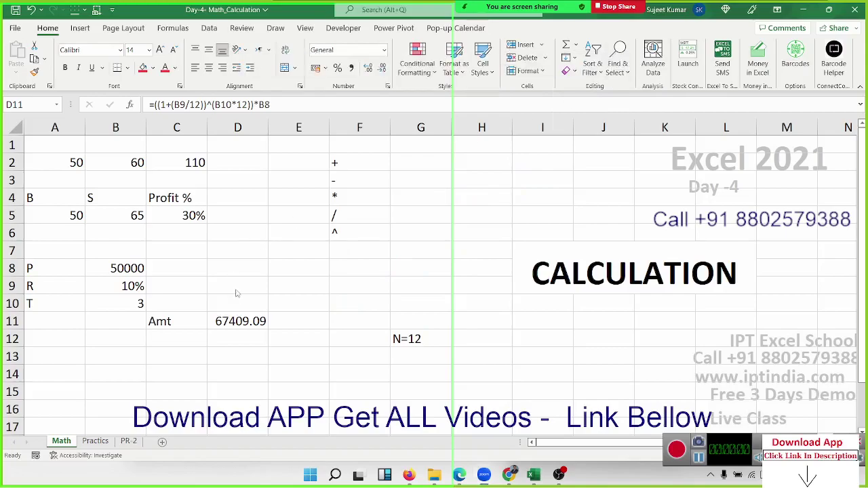
Step: Review D11's formula =((1+(B9/12))^(B10*12))*B8, which gives 67409.09
click(245, 322)
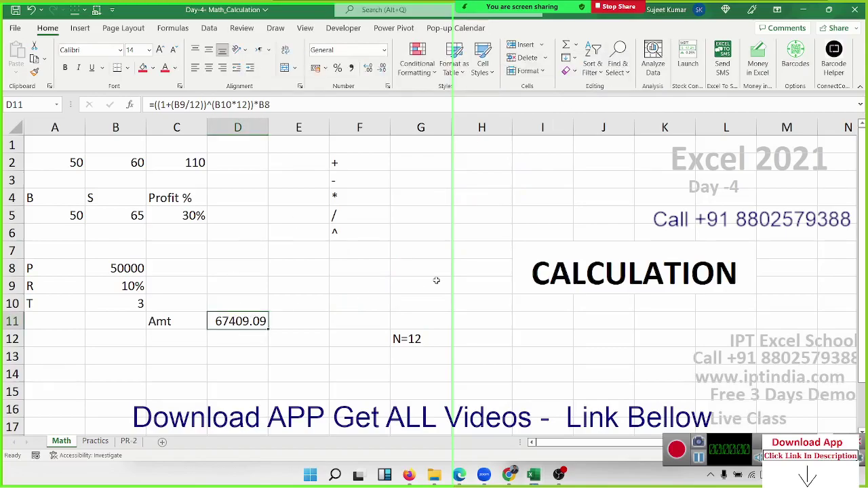
double_click(235, 322)
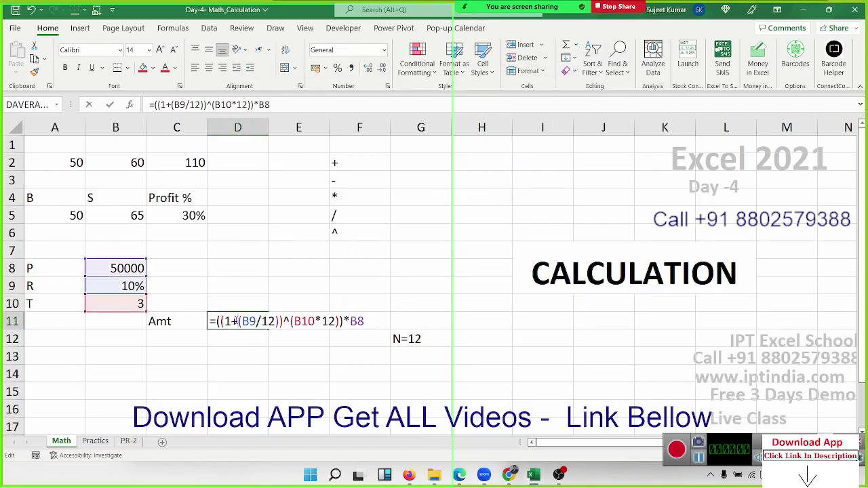
key(Escape)
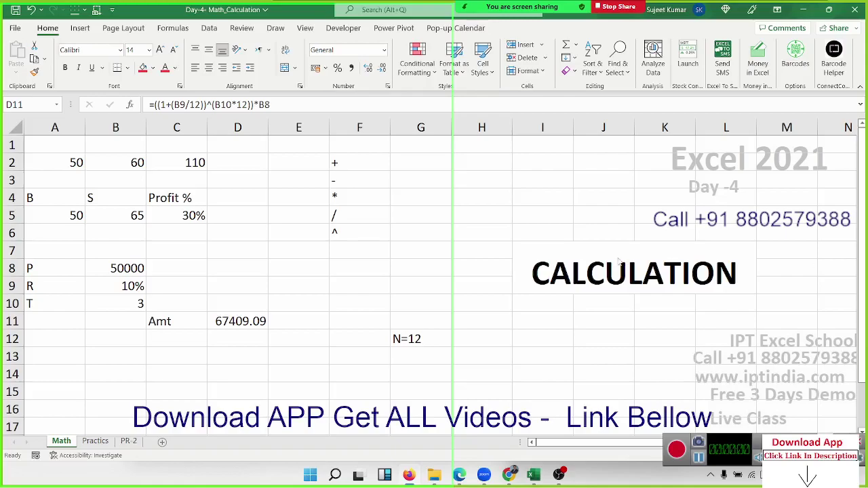
click(226, 321)
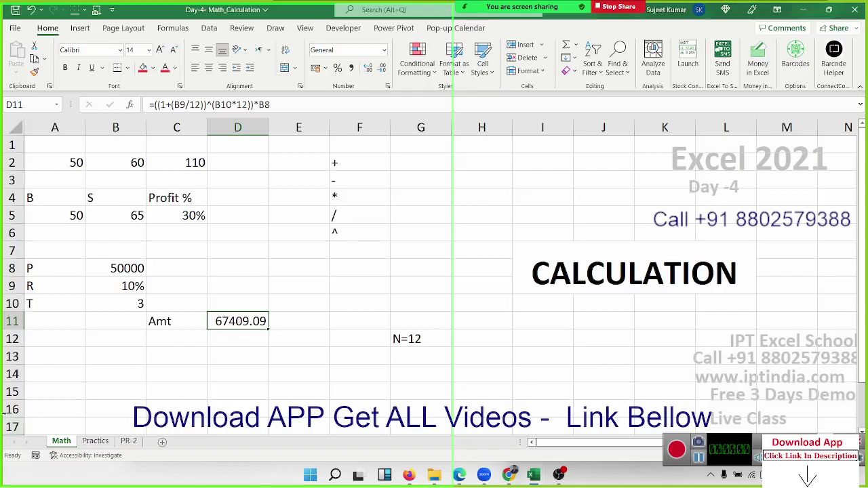
click(53, 359)
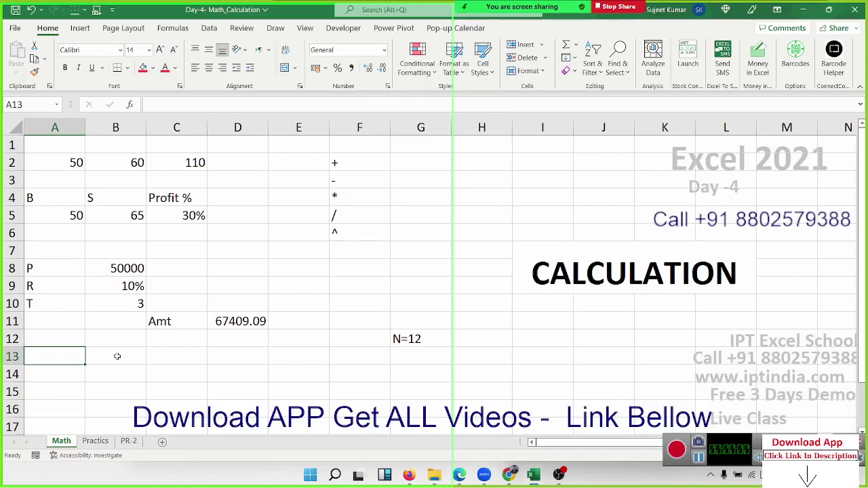
Step: Enter the label Cost with the value 50 in A13:B13
text(Cose)
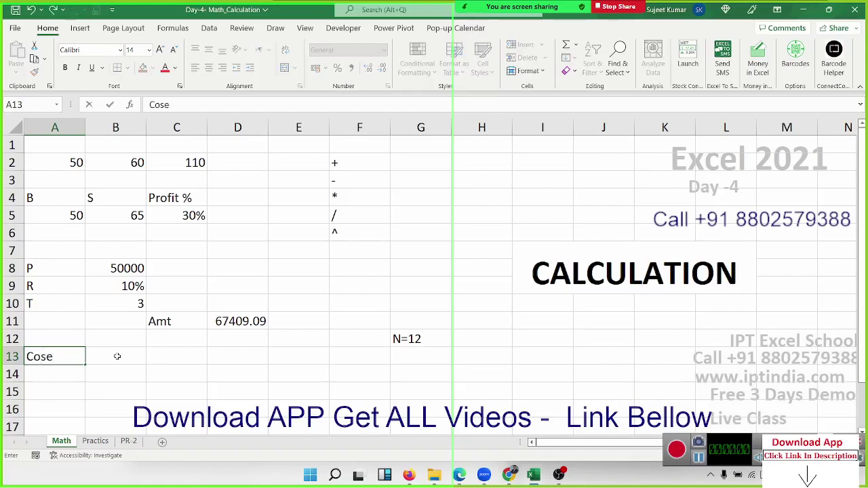
key(BackSpace)
text(t)
click(117, 356)
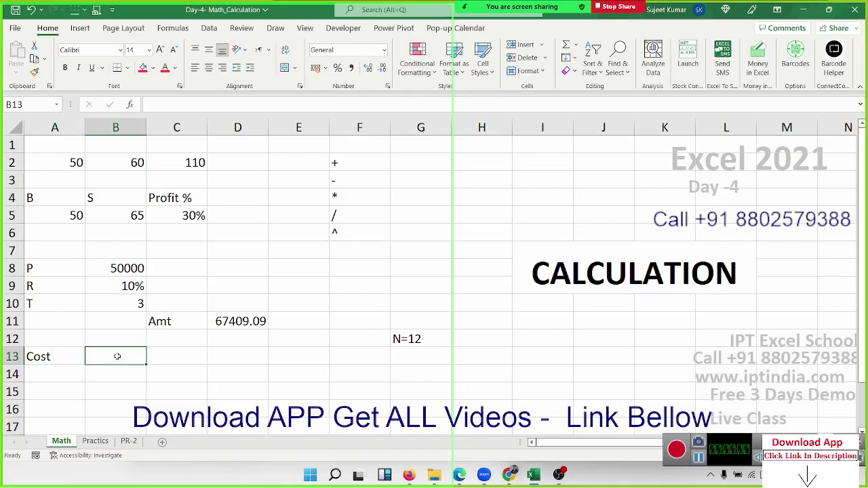
text(50)
key(Return)
Step: Add the MRP label with a ? placeholder in A14:B14
key(Left)
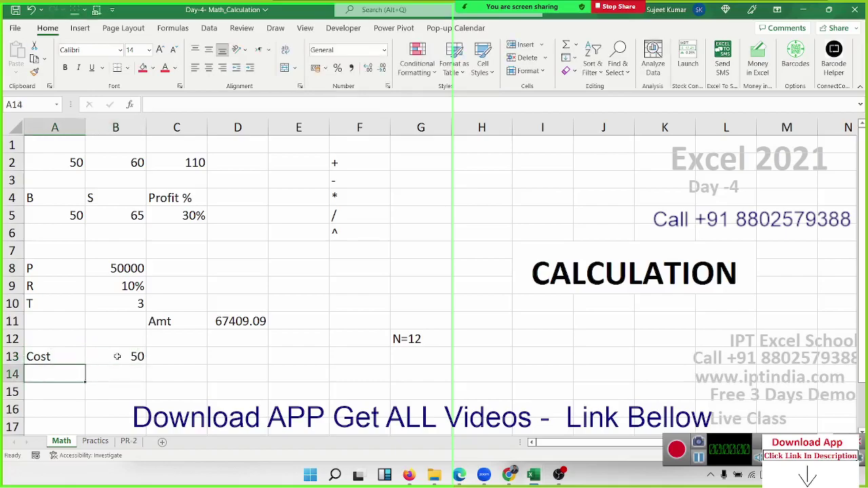
text(MRP)
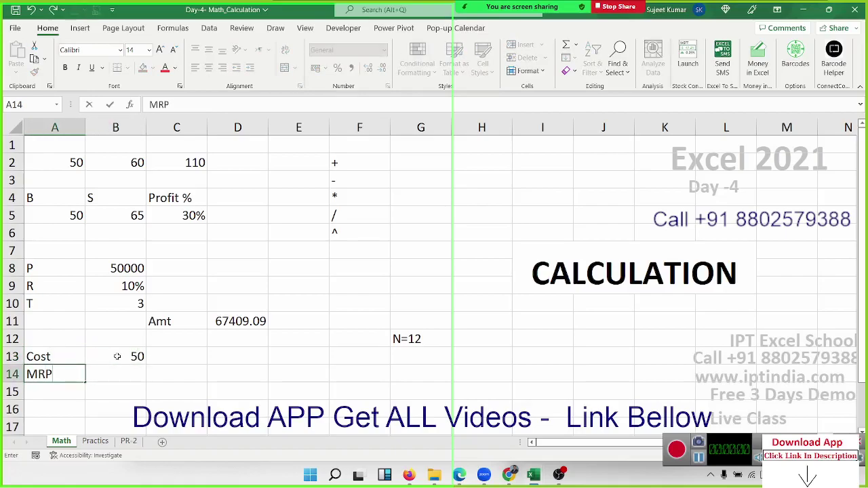
key(Tab)
text(?)
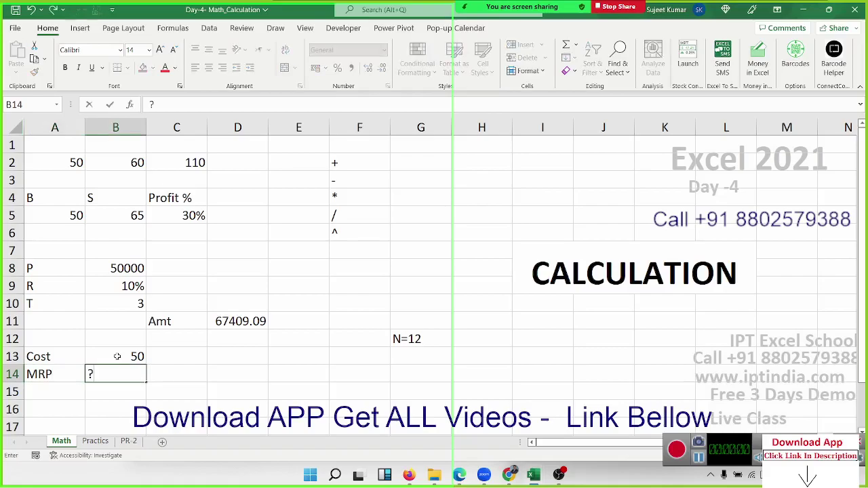
key(Tab)
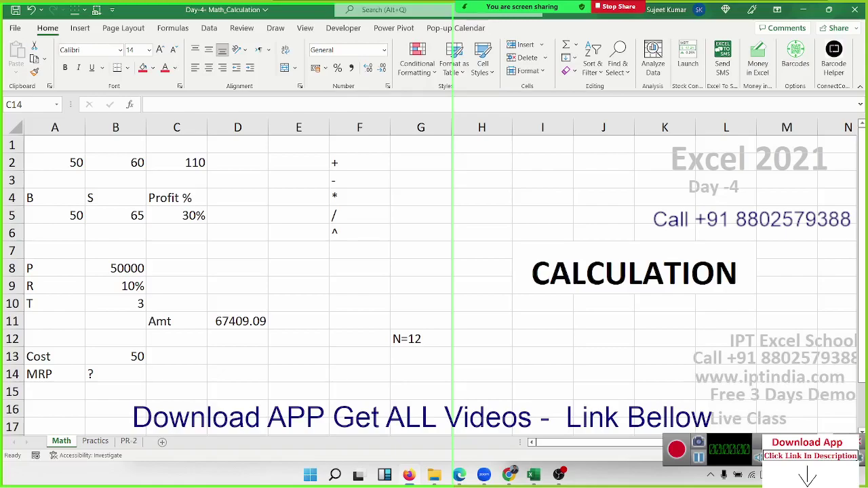
Step: Enter =B13*5% in C14 (2.5) and =B13+C14 in C15, giving 52.5
click(171, 376)
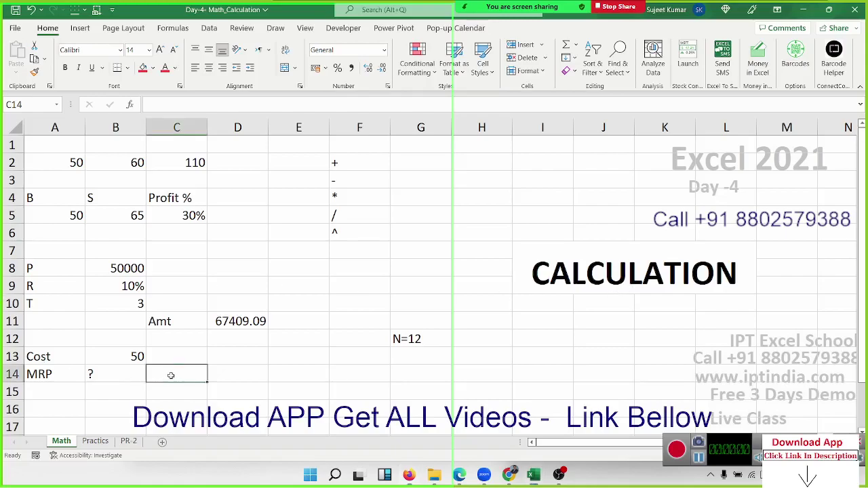
text(=)
key(Left)
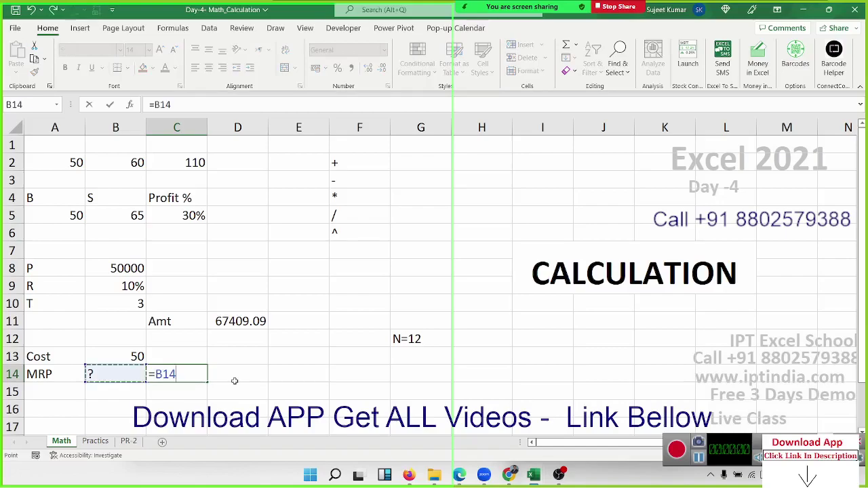
key(Up)
text(*)
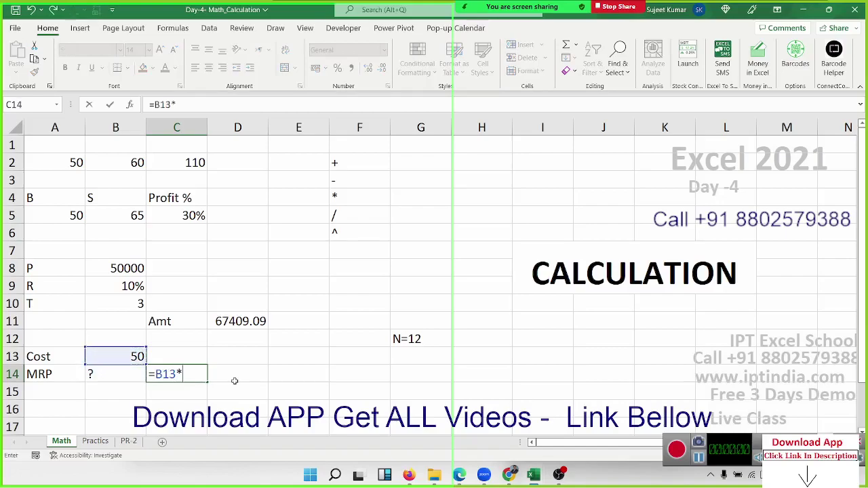
text(5%)
key(Return)
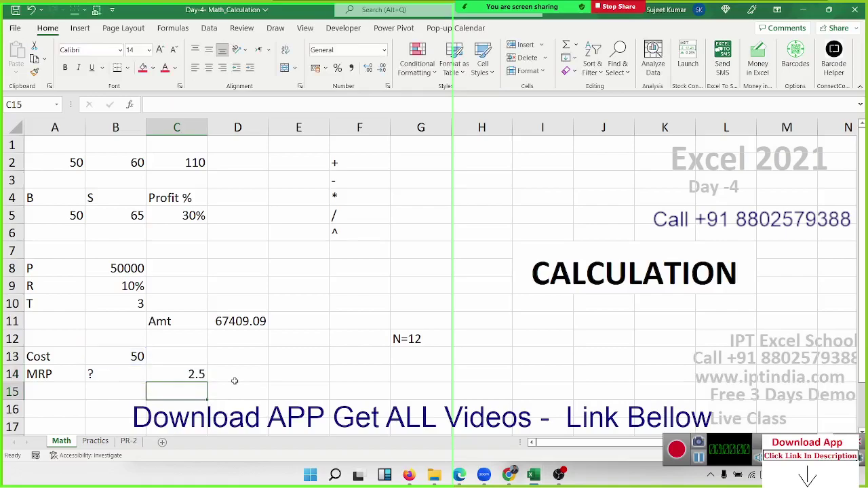
text(=)
click(120, 351)
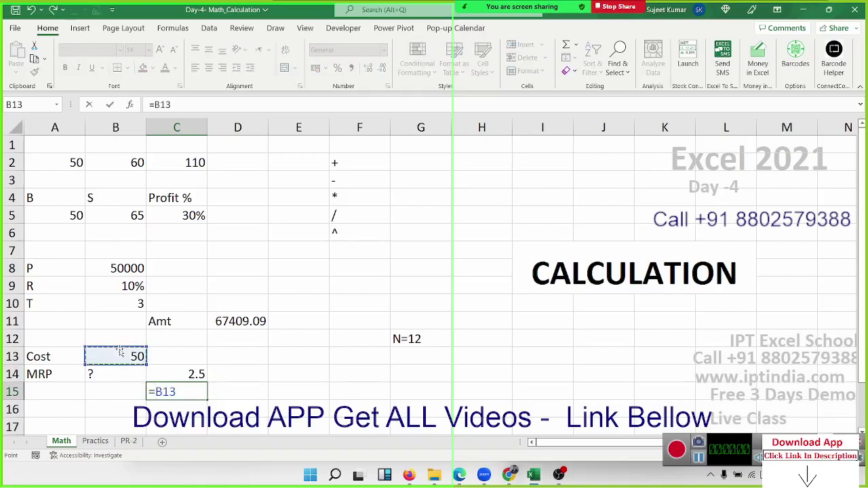
text(+)
click(180, 377)
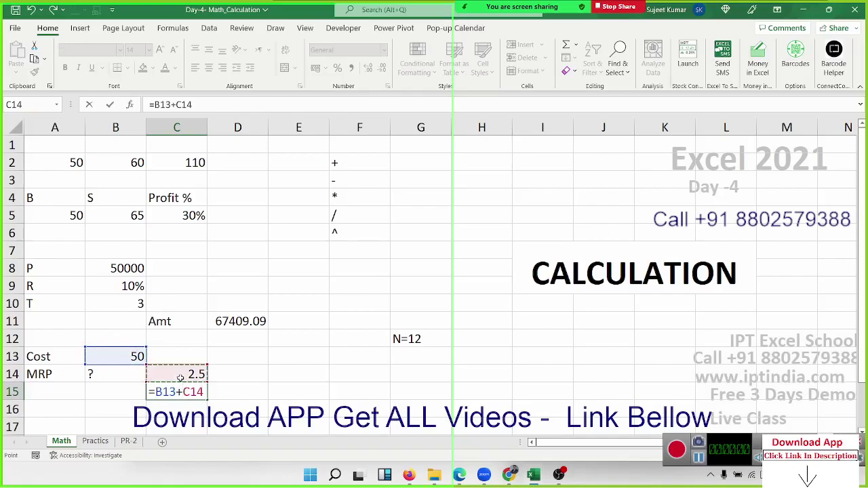
key(Return)
Step: Add a 10% markup of C15 in D14 (5.25) and its total 57.75 in D15
key(Up)
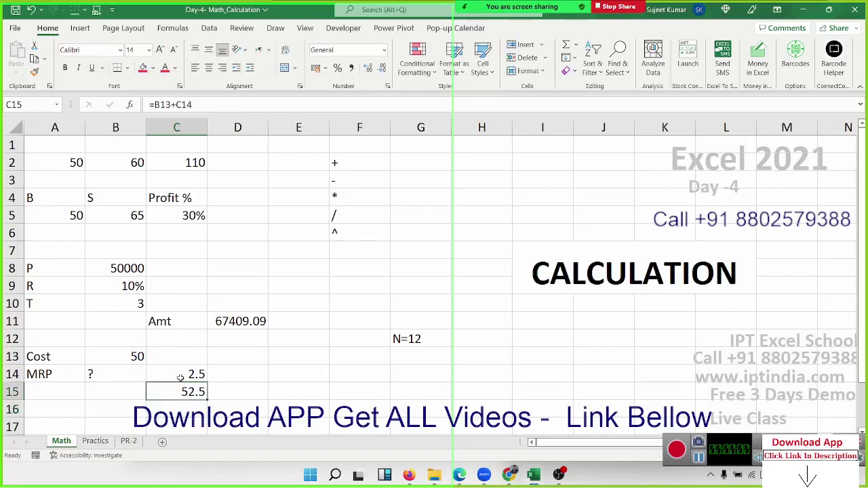
key(Up)
key(Right)
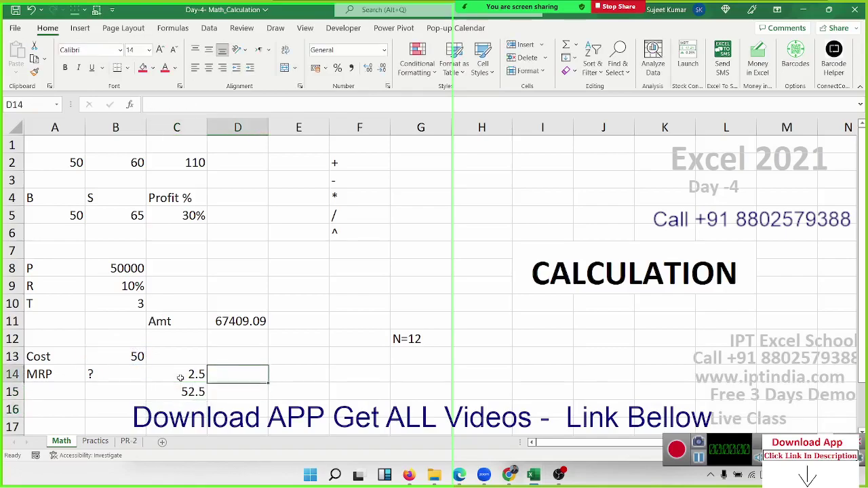
text(=)
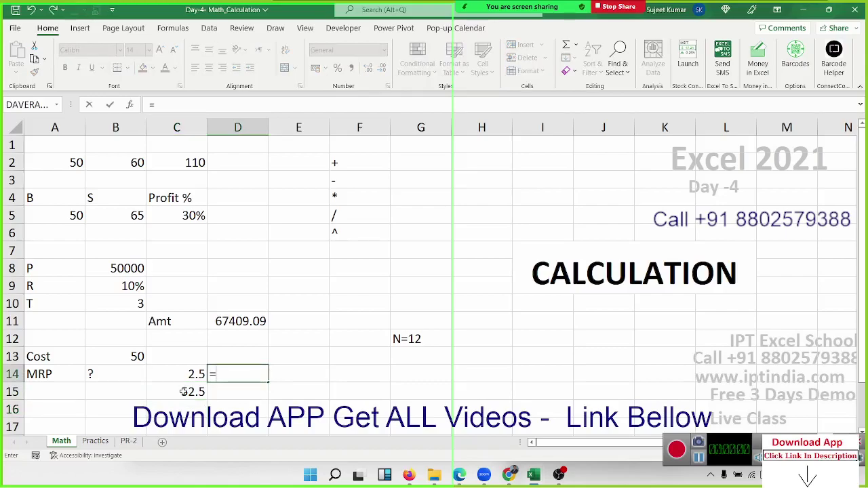
click(183, 391)
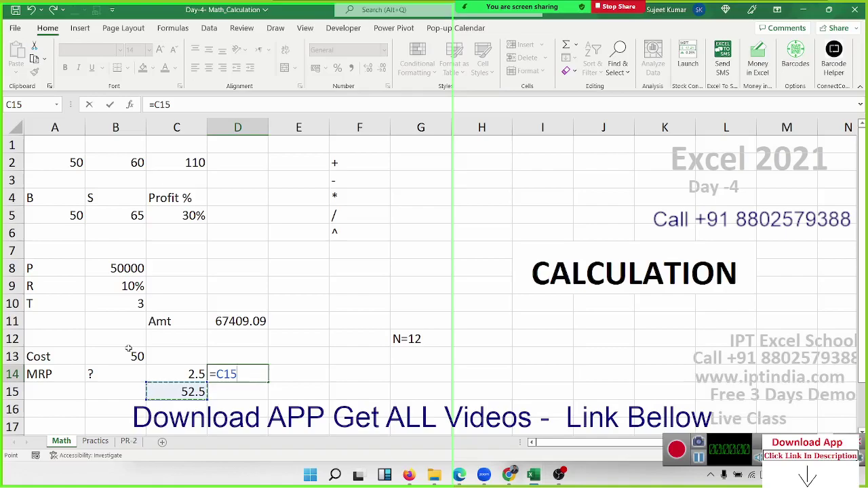
text(*)
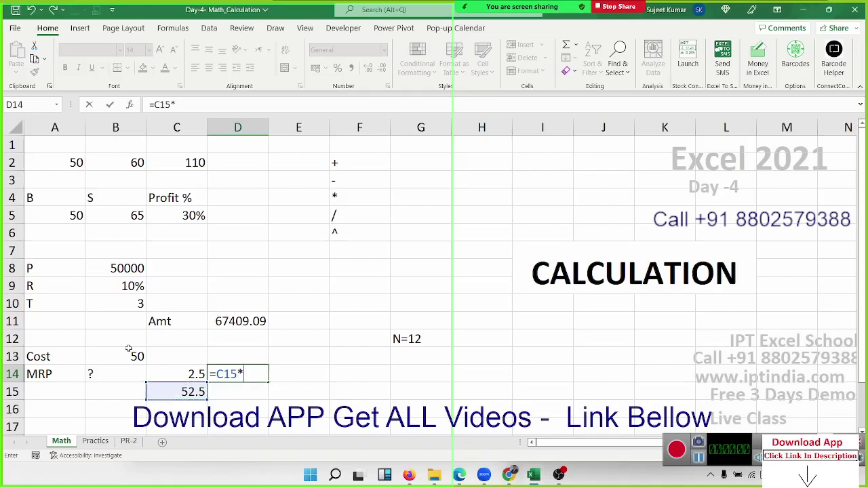
text(10%)
key(Return)
text(=)
key(Left)
text(+)
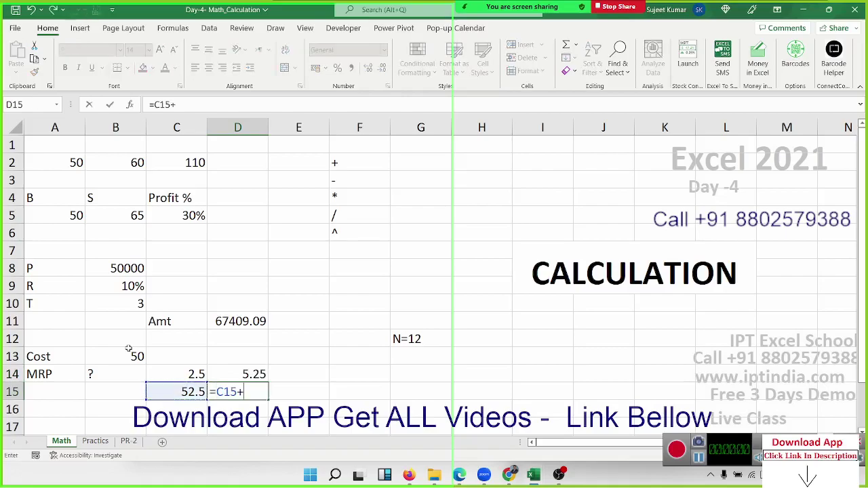
key(Up)
key(Return)
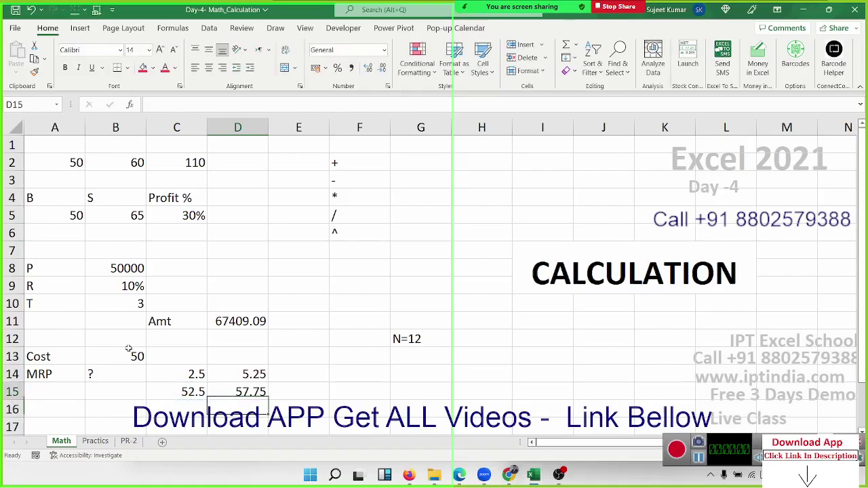
Step: Add a 15% markup of D15 in E14 (8.6625) and its total 66.4125 in E15
key(Right)
key(Up)
text(=)
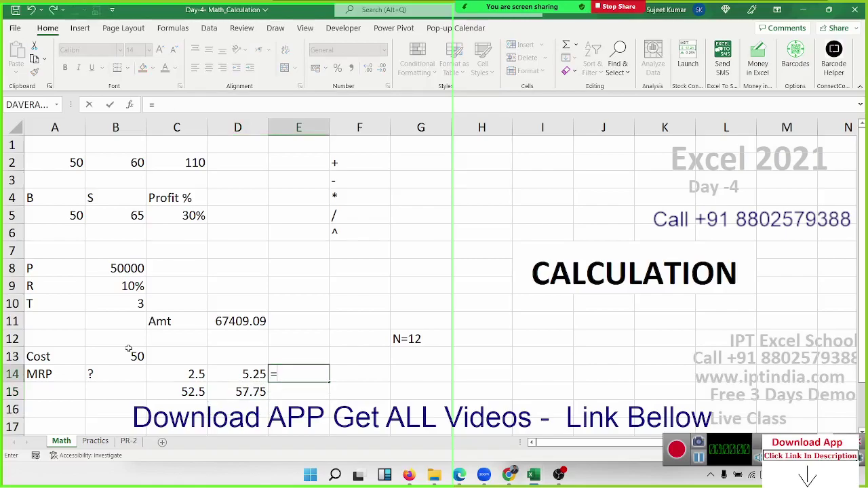
click(247, 396)
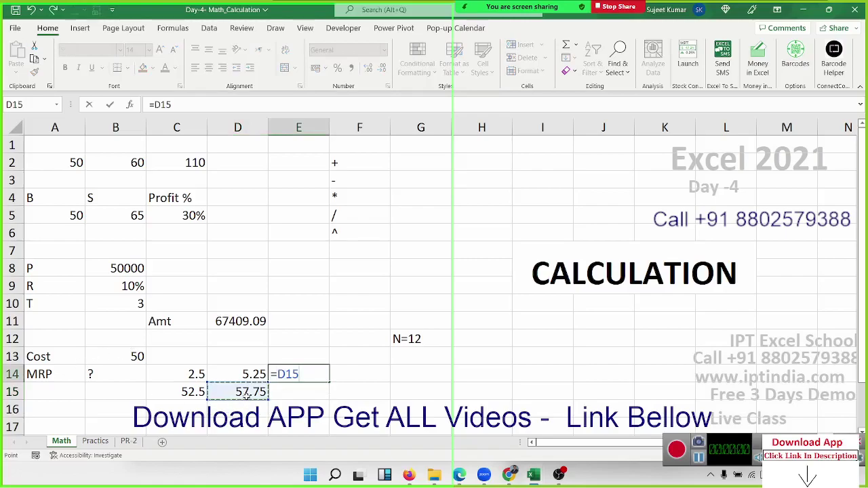
text(*15%)
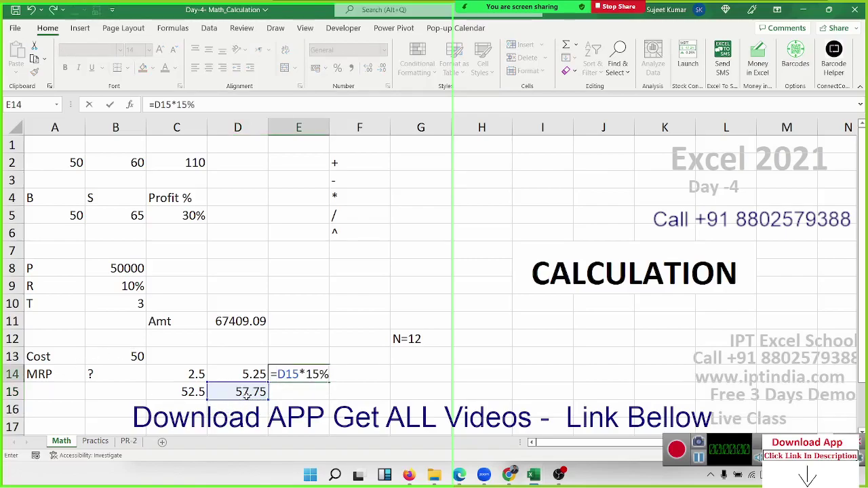
key(Return)
text(=)
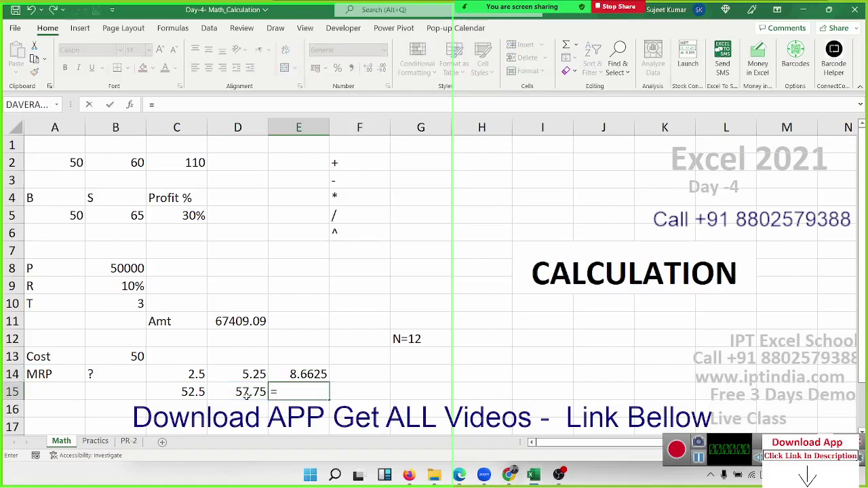
click(246, 392)
text(+)
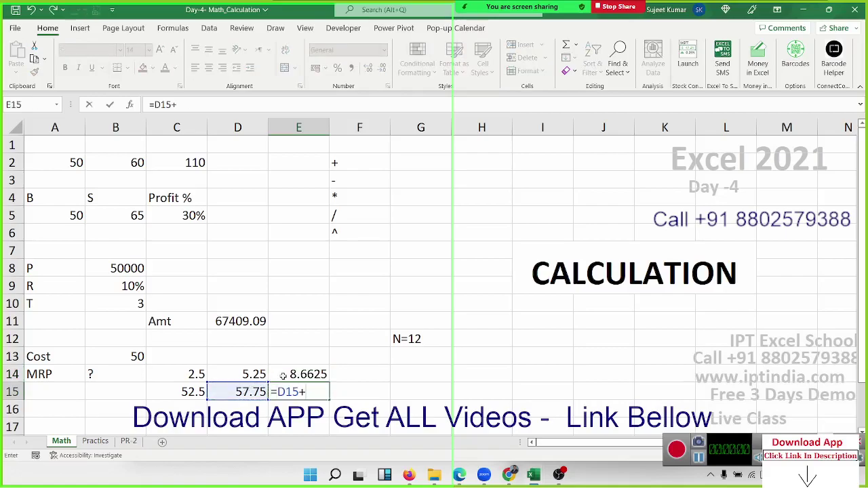
click(285, 374)
key(Return)
Step: Add a 20% markup in F14 (13.2825) and the final total =E15+F14 (79.695) in F15
key(Up)
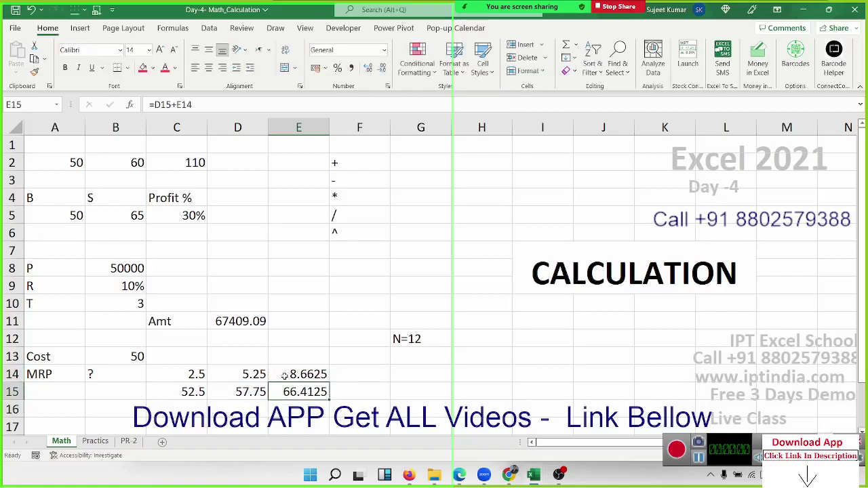
key(Right)
text(=)
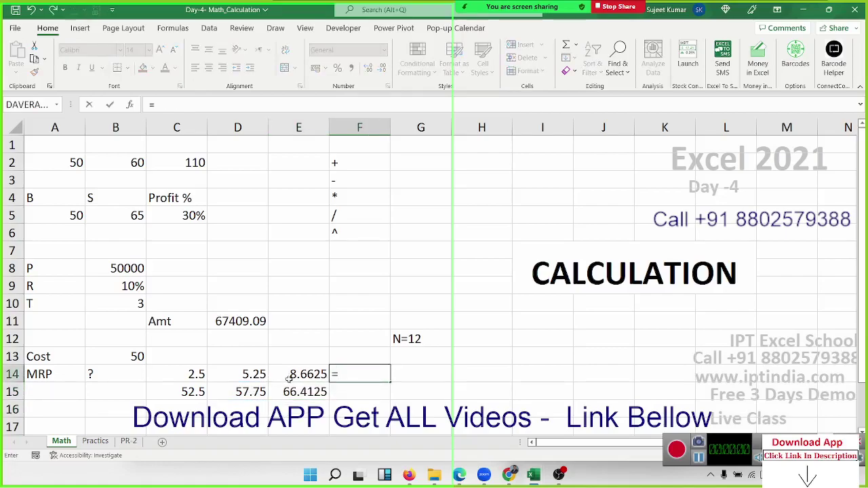
click(286, 391)
text(*2)
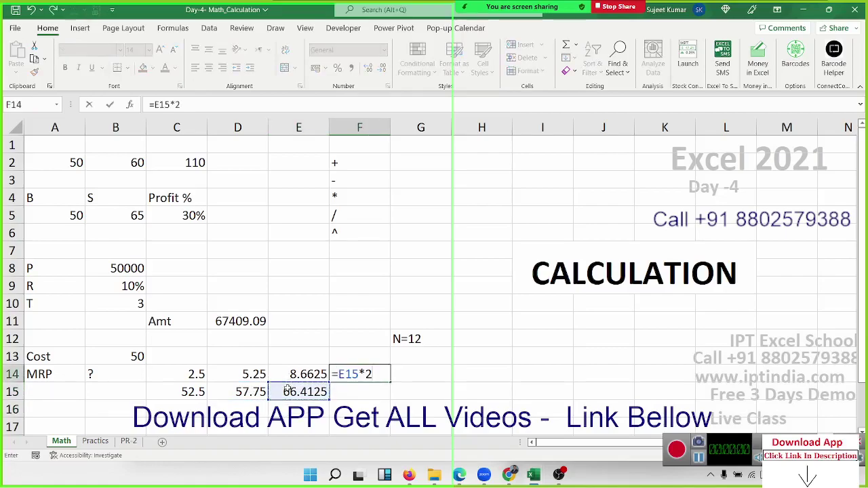
text(0%)
key(Return)
text(=)
click(287, 391)
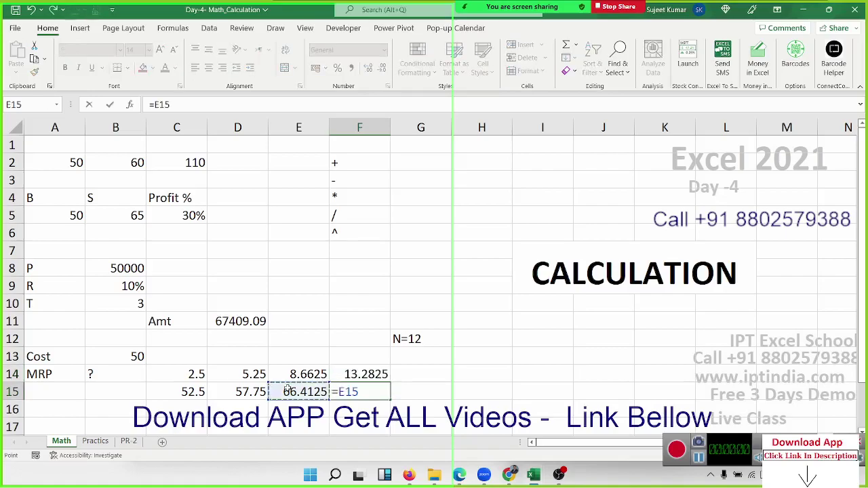
text(+)
key(Up)
key(Return)
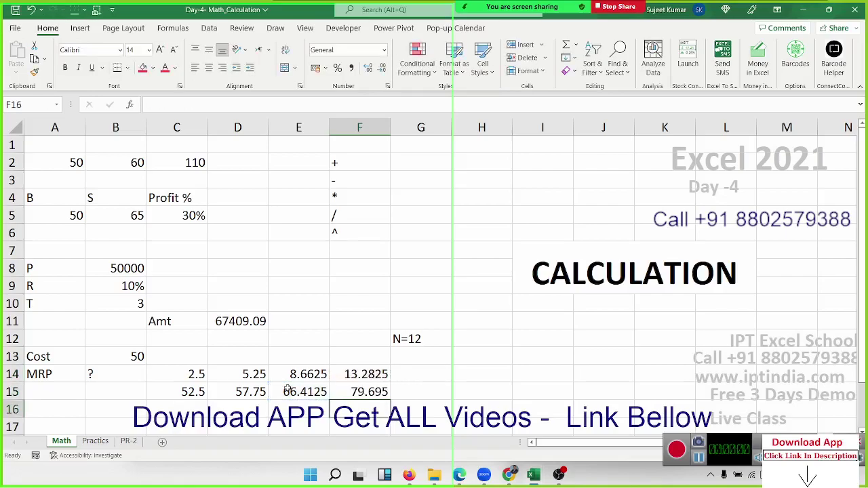
Step: Select the markup block, then the D14:F15 range, to review the calculations
key(Up)
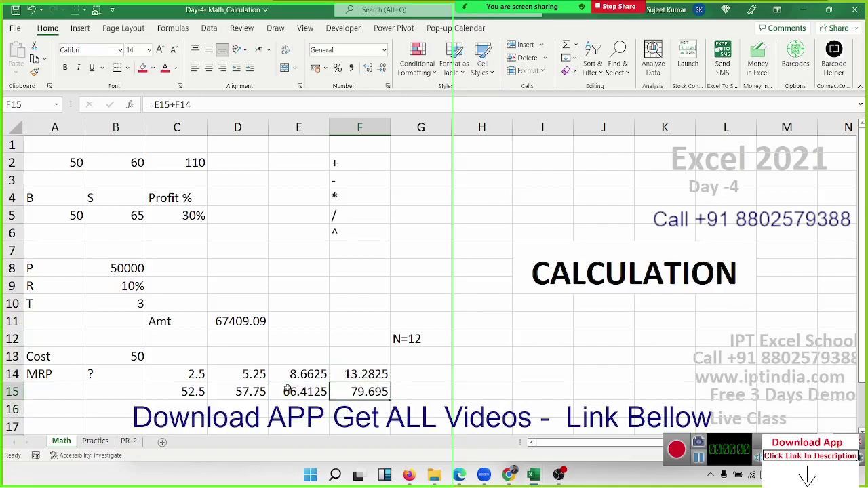
click(375, 392)
drag(195, 373, 374, 392)
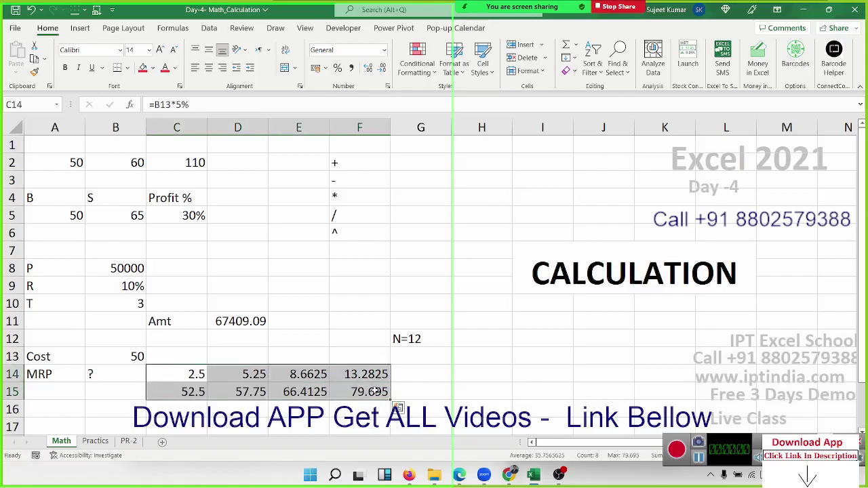
drag(375, 392, 223, 373)
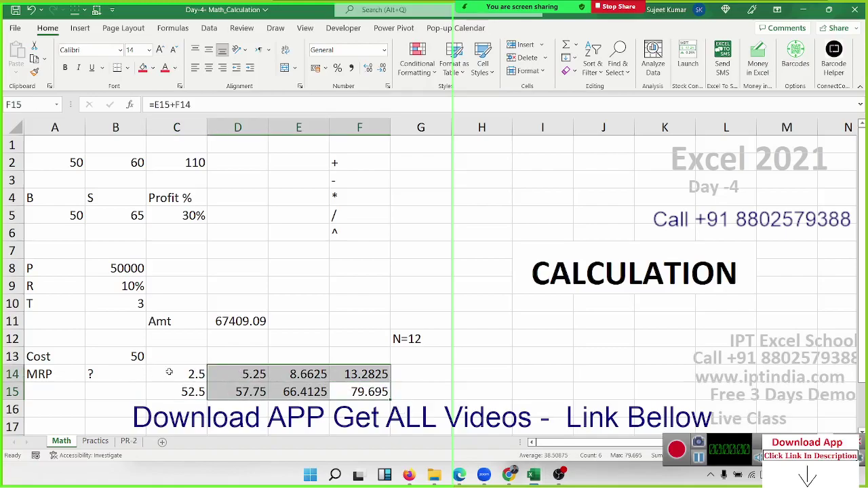
Step: Check the D11 compound interest formula and re-enter =B13*5% in C14
click(122, 374)
double_click(220, 324)
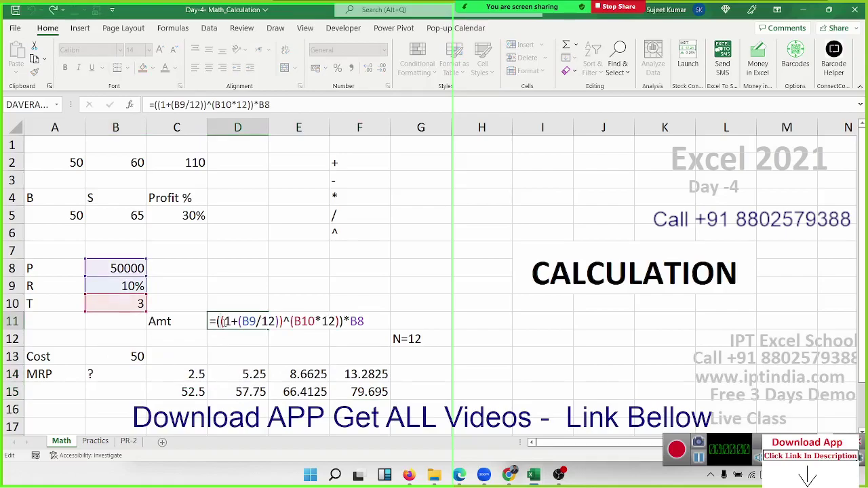
click(195, 372)
text(=B13*5%)
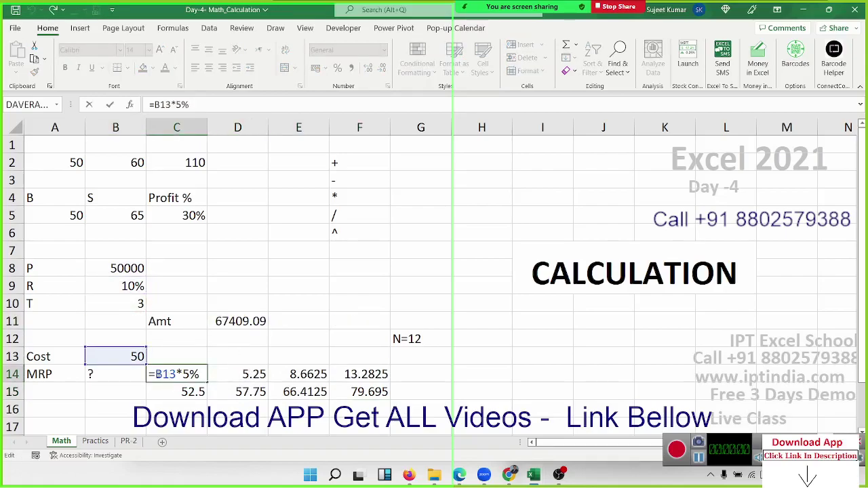
drag(156, 375, 205, 377)
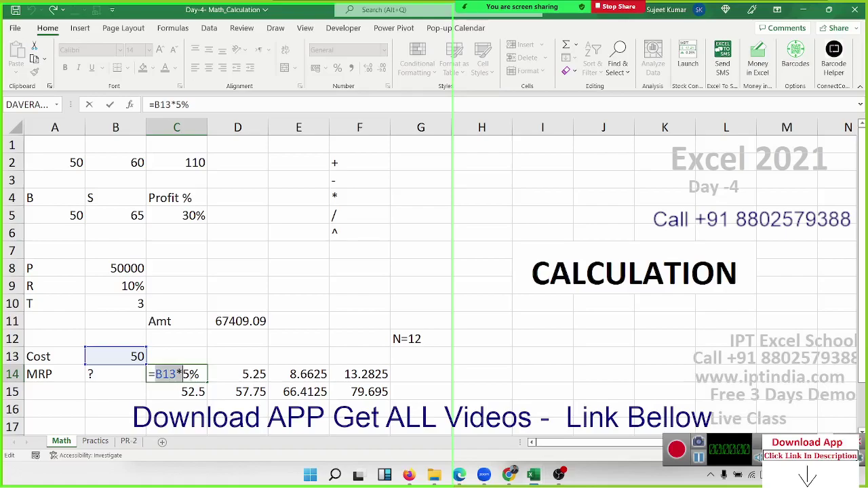
key(ctrl+Return)
Step: Rewrite C15 as =B13+(B13*5%) so it shows 52.5, and clear C14
click(196, 391)
double_click(197, 391)
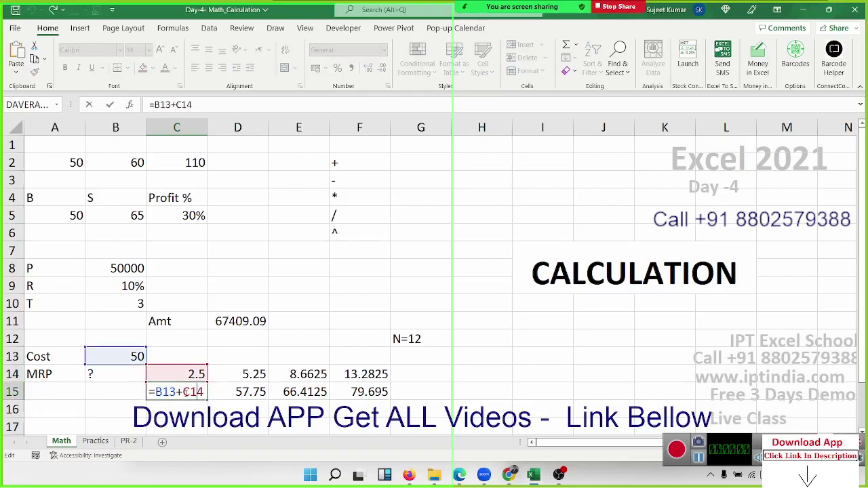
double_click(194, 392)
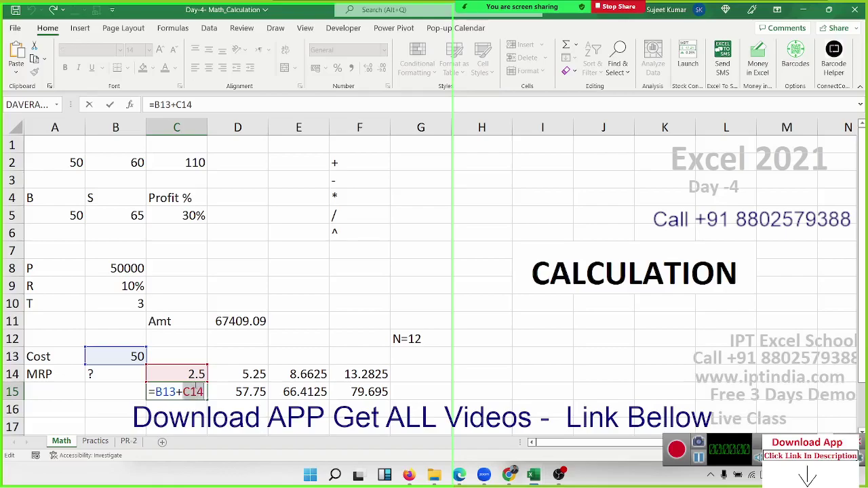
text(())
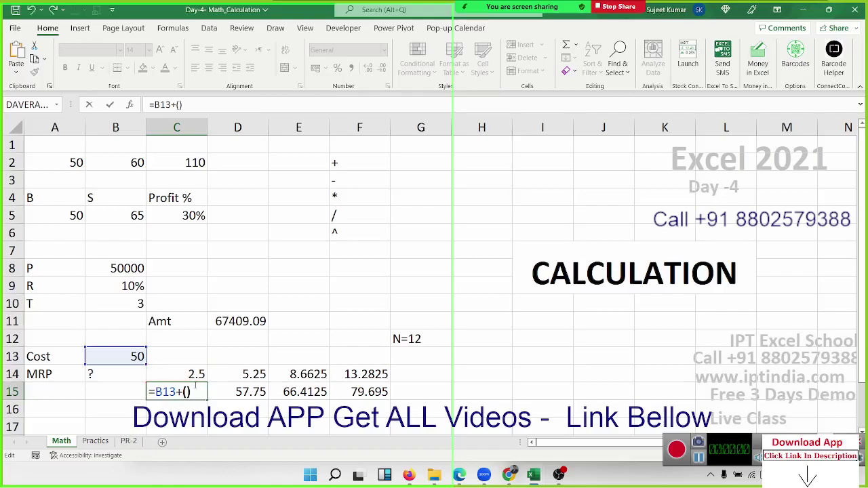
text(B13*5%)
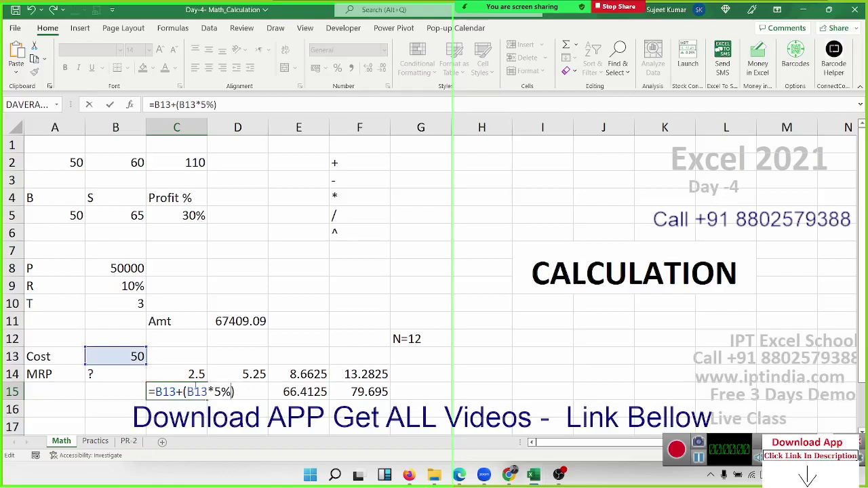
key(Return)
click(194, 379)
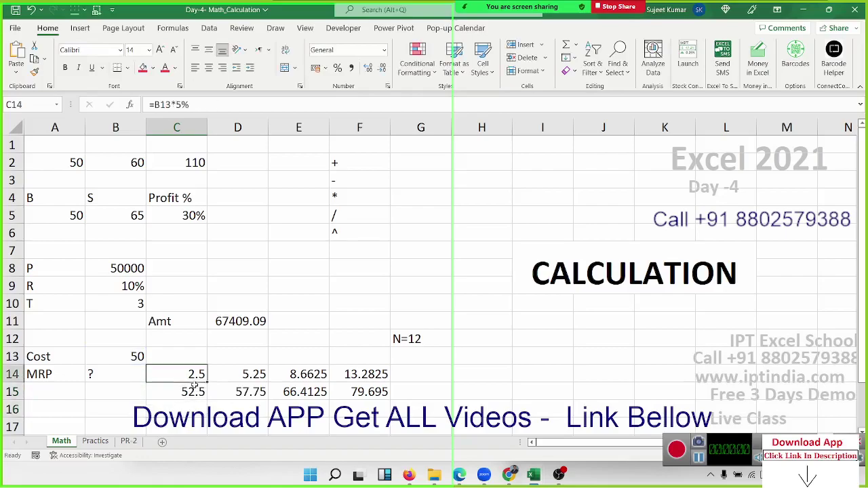
key(Delete)
Step: Review C15's formula, then mark the C15 reference in D14's 10% markup formula
click(195, 385)
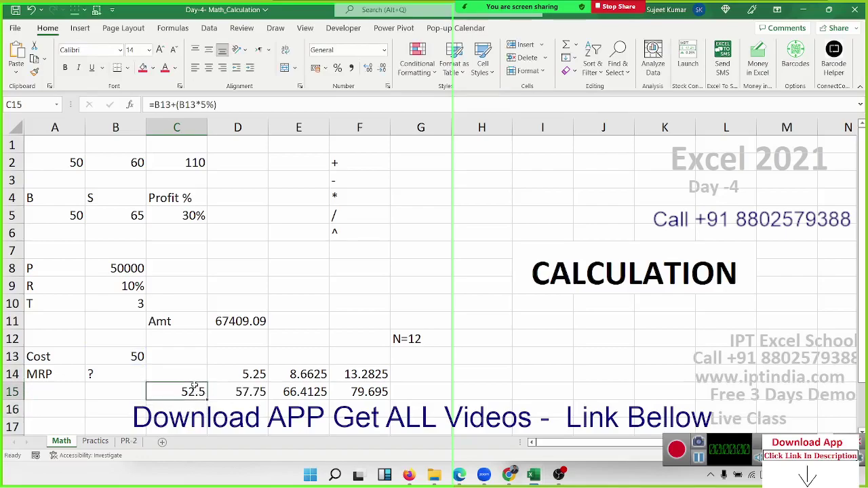
click(238, 392)
double_click(184, 392)
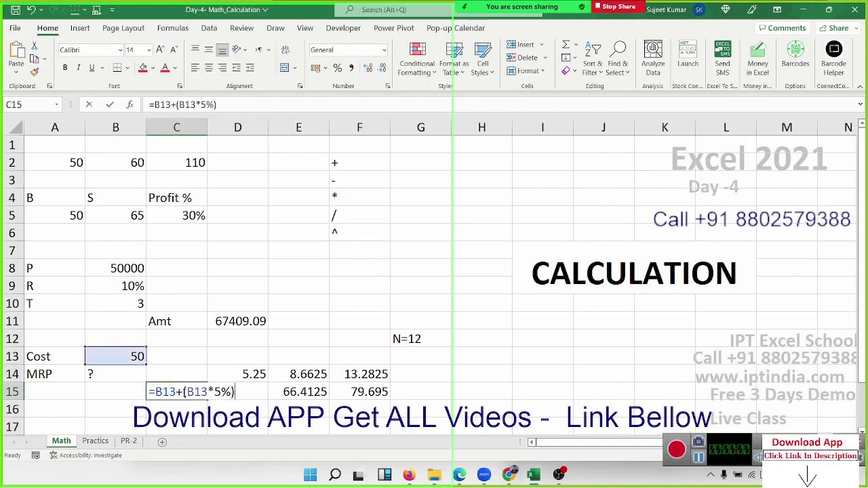
drag(154, 392, 175, 392)
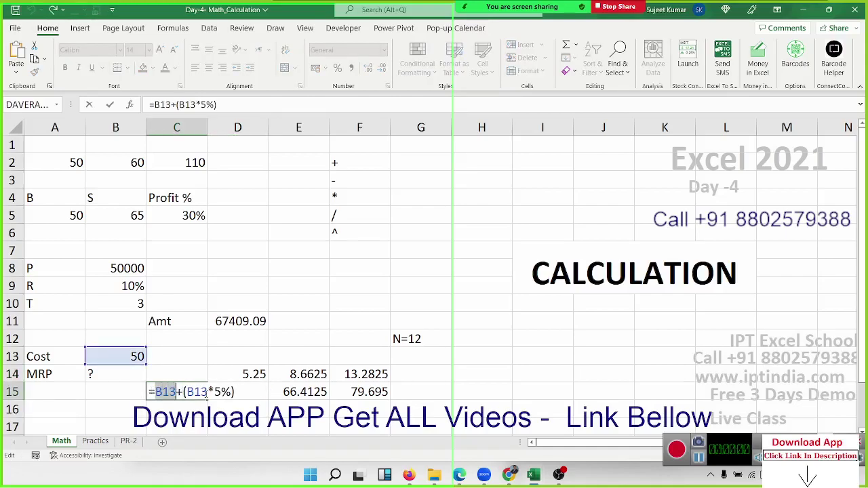
key(Escape)
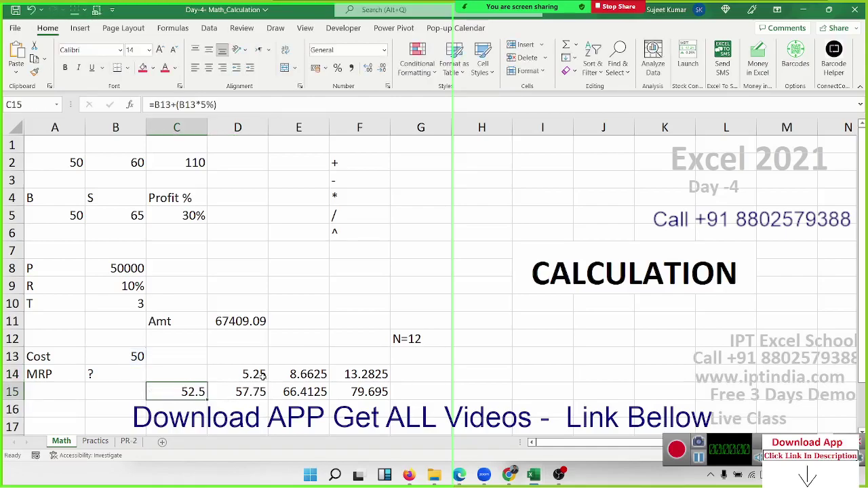
double_click(263, 376)
drag(217, 373, 237, 375)
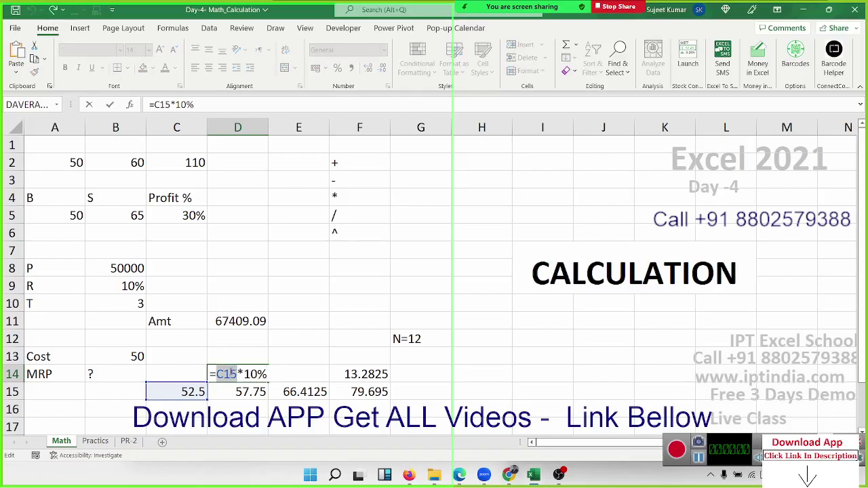
Step: Replace the C15 reference with (B13+(B13*5%)) in D14 and D15, keeping 5.25 and 57.75
key(Delete)
text(())
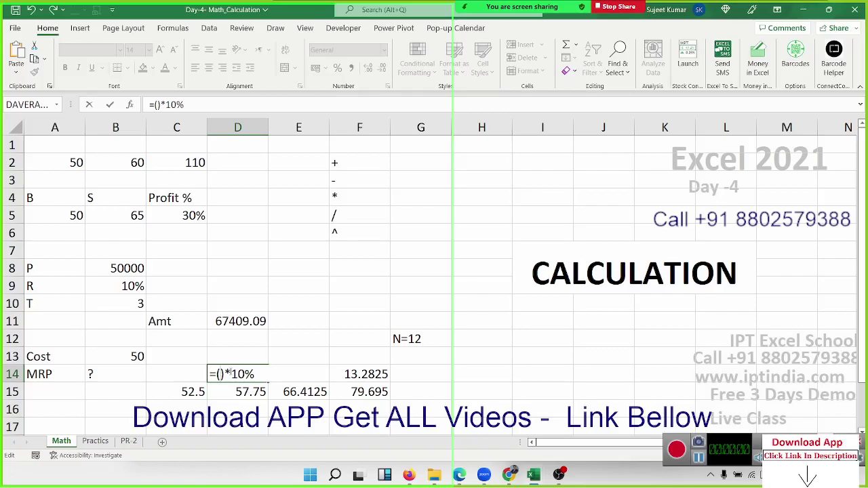
text(B13+(B13*5%))
key(Return)
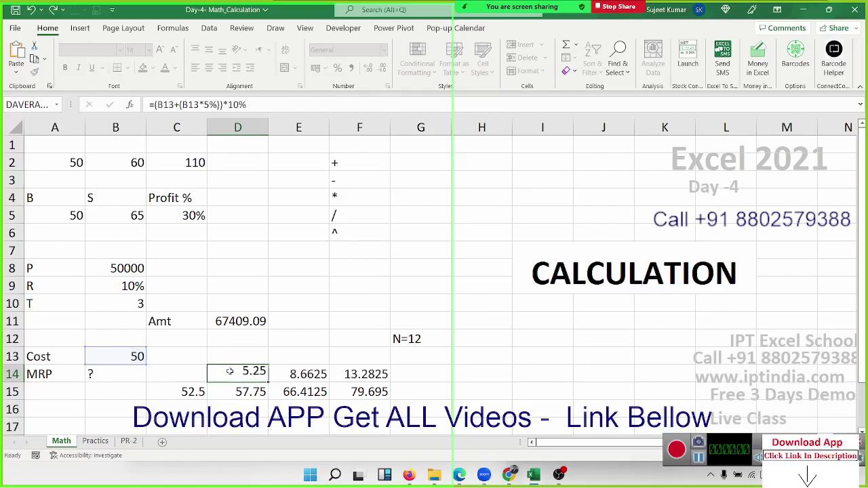
double_click(229, 392)
double_click(226, 392)
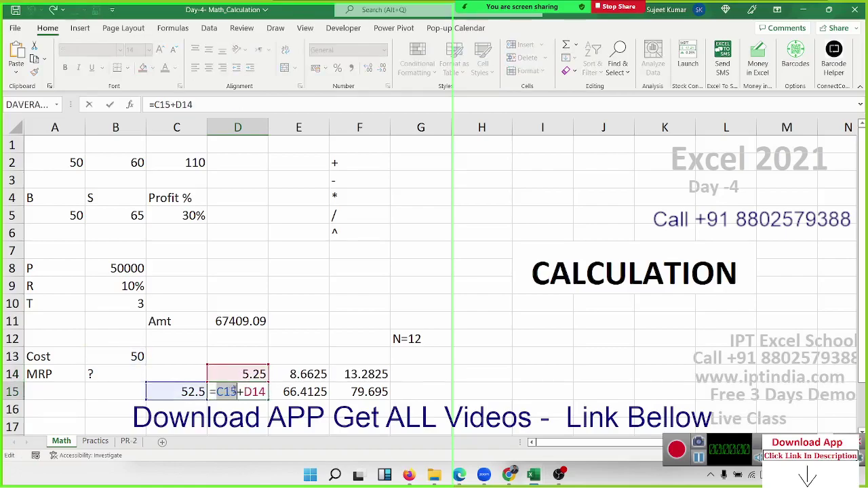
text(())
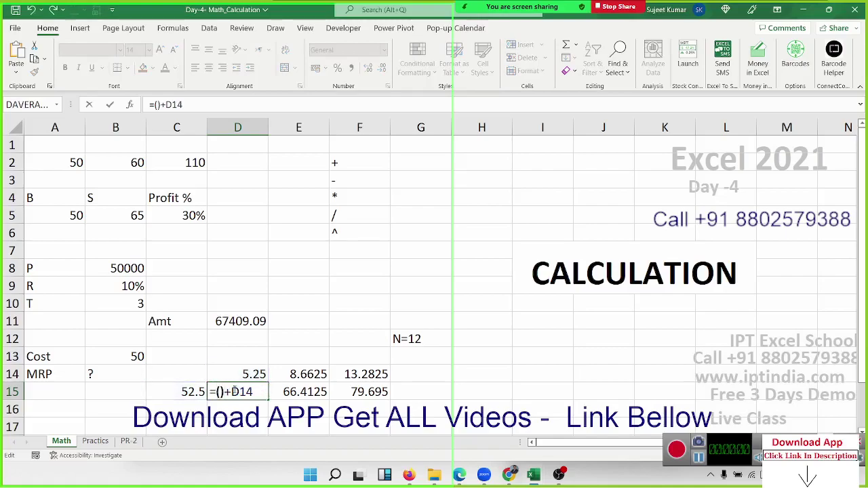
text(B13+(B13*5%))
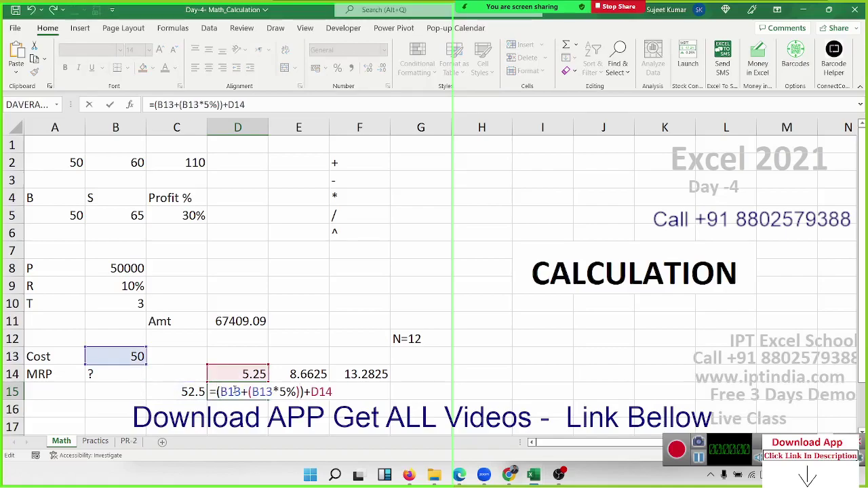
key(Return)
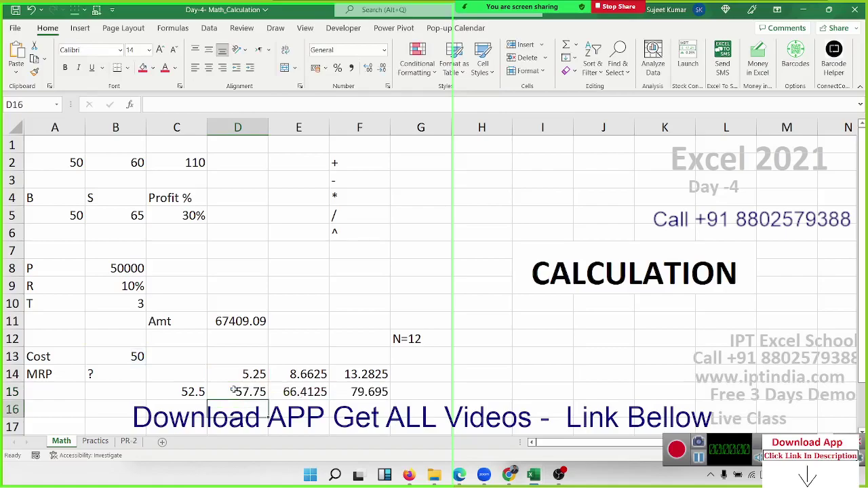
Step: Compare the C15 and D15 formulas and inspect D14's 10% markup expression
click(234, 391)
key(Left)
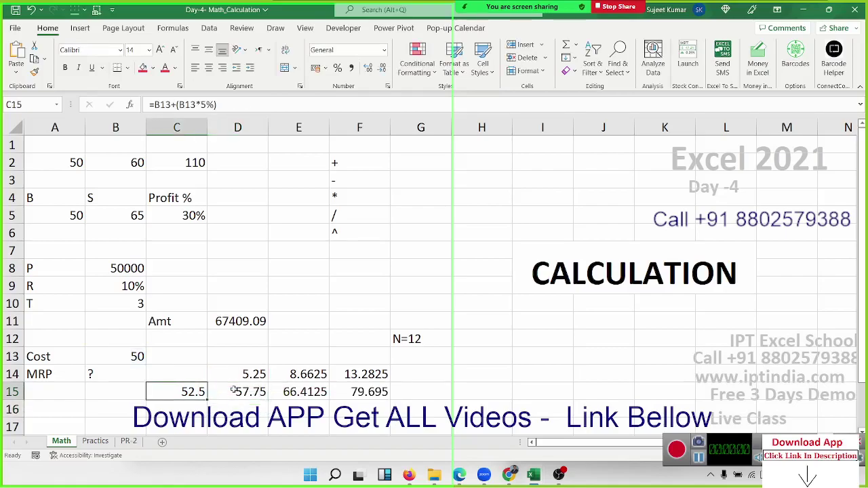
key(Right)
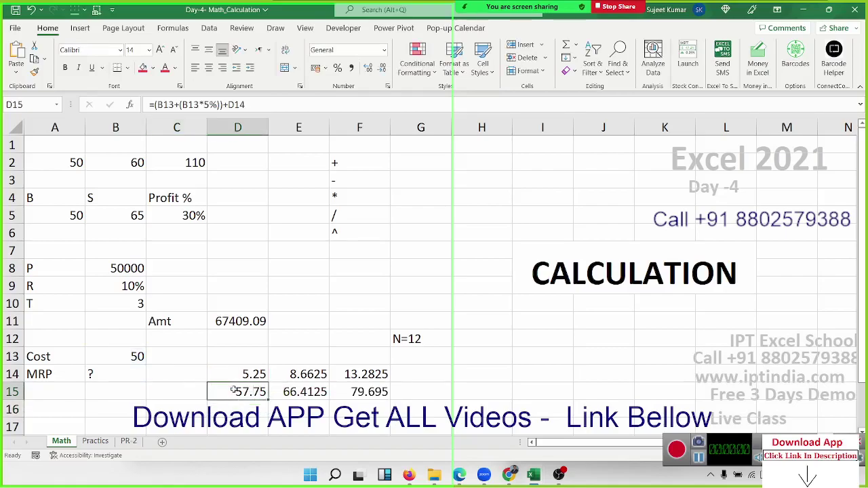
key(Up)
double_click(227, 378)
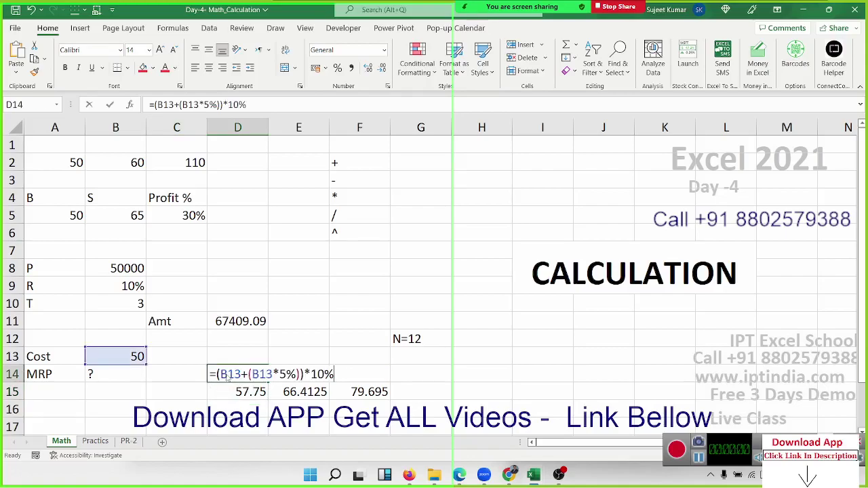
drag(217, 375, 372, 391)
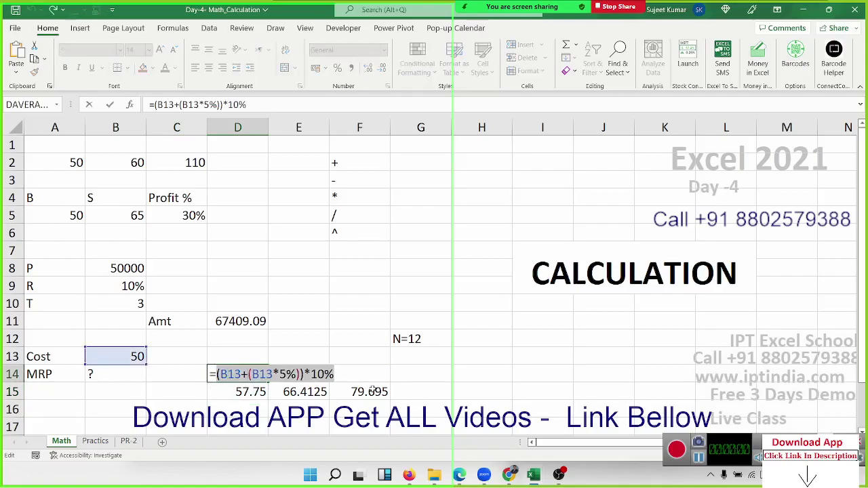
key(Escape)
Step: Make D15 =(B13+(B13*5%))+((B13+(B13*5%))*10%), clear D14, and review the result
key(F2)
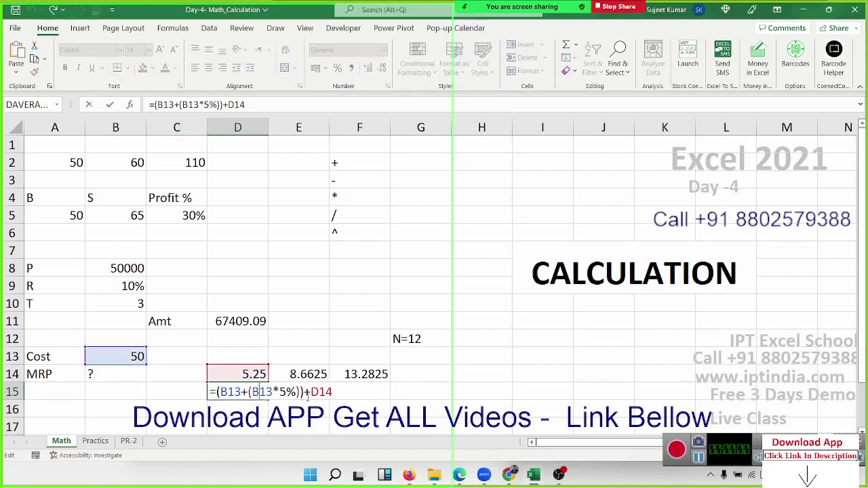
key(BackSpace)
key(BackSpace)
key(BackSpace)
text((B13*5%)
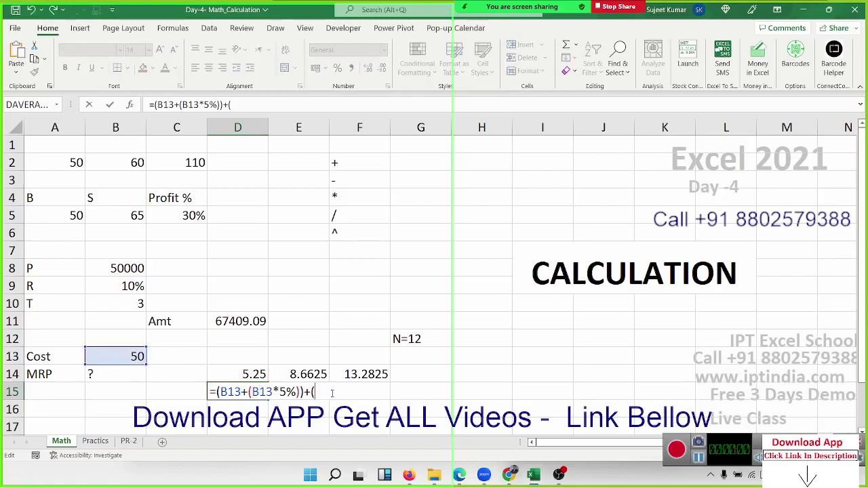
text())+((B13+(B13*5%))*10%)
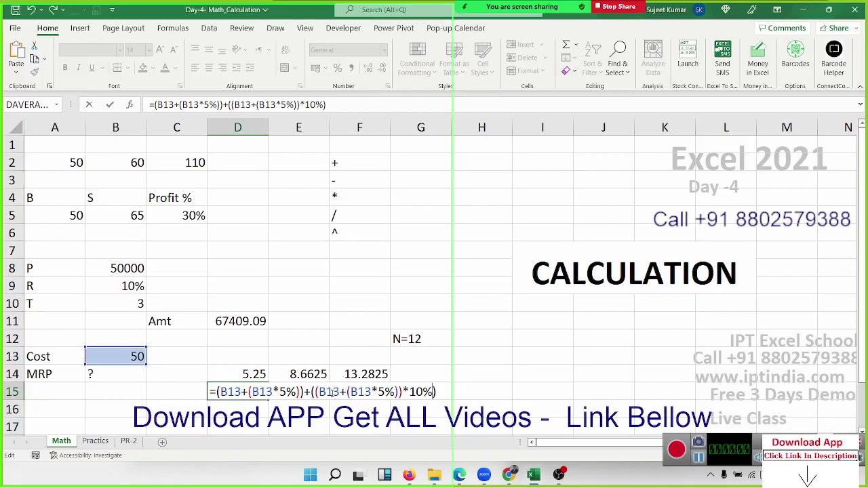
key(ctrl+Return)
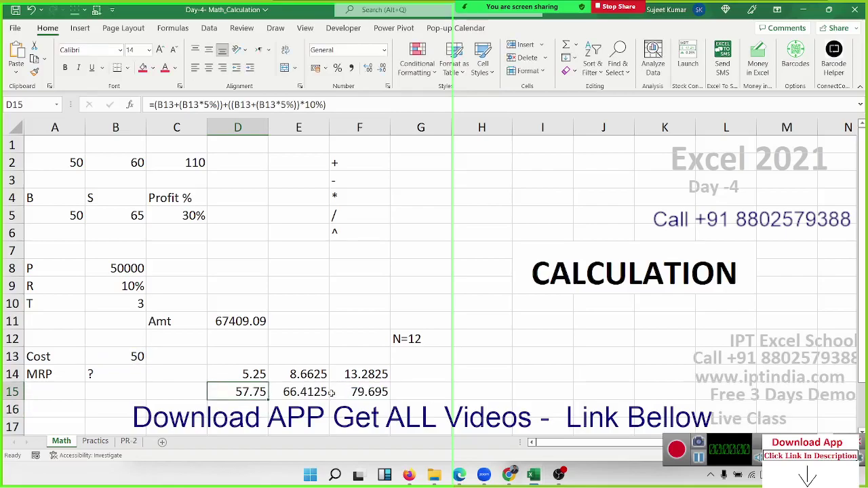
key(Up)
key(Delete)
key(Down)
double_click(247, 392)
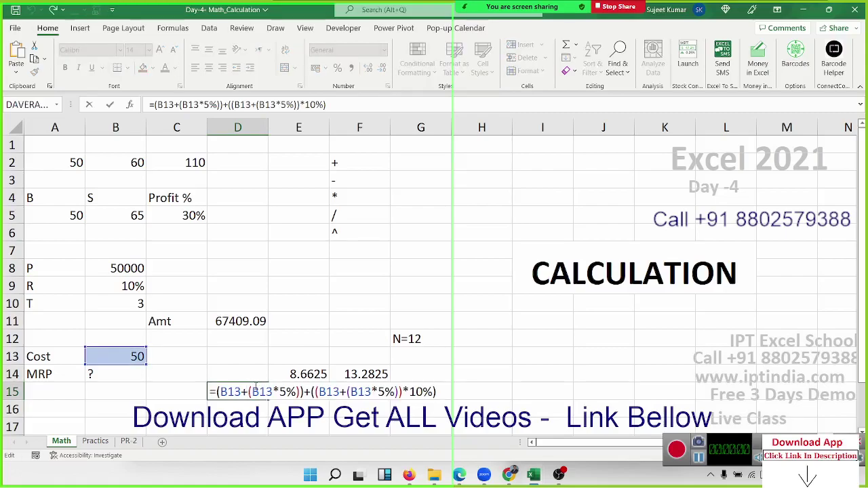
mouse_move(249, 392)
mouse_down()
mouse_move(219, 392)
mouse_move(456, 405)
mouse_up()
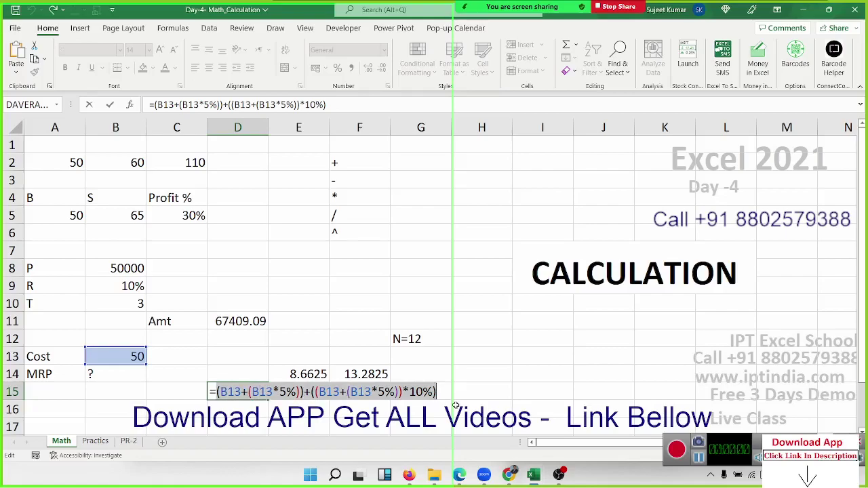
key(Escape)
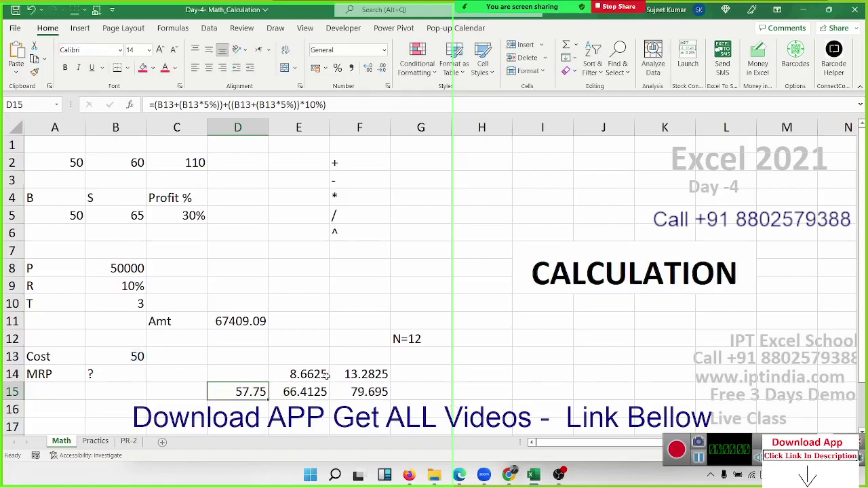
Step: Replace E14's D15 reference with the bracketed cost-based expression, keeping 8.6625
click(327, 375)
double_click(323, 374)
double_click(285, 374)
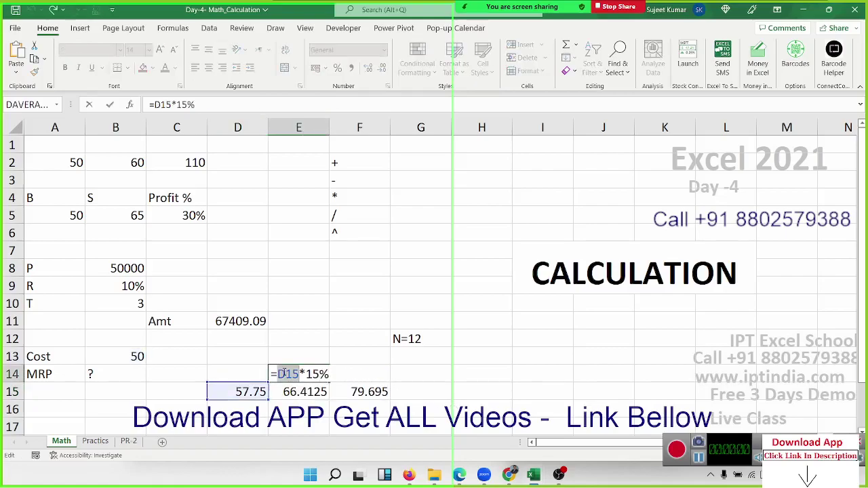
text(())
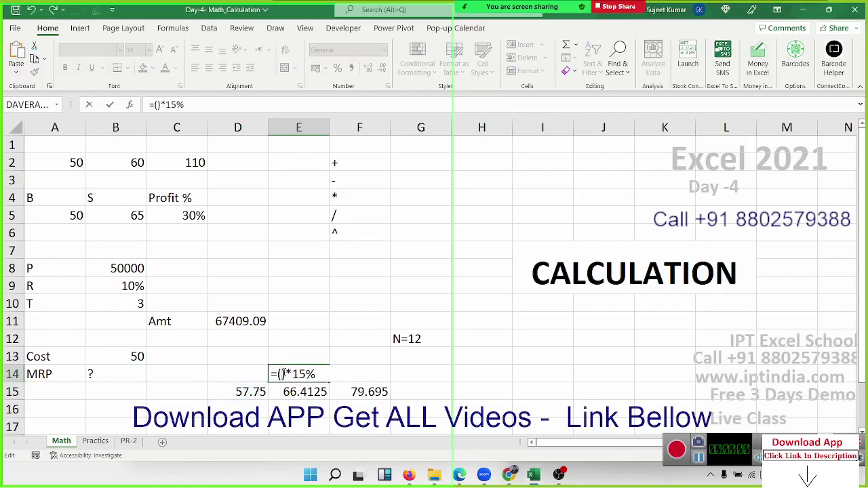
text((B13+(B13*5%))+((B13+(B13*5%))*10%))
key(Return)
click(284, 371)
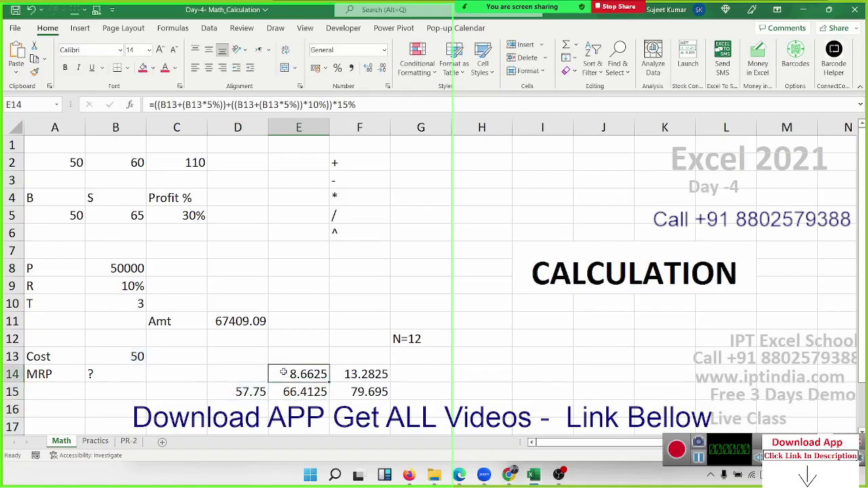
key(Return)
Step: Replace E15's D15 reference with the same expression (66.4125) and clear D15
double_click(310, 386)
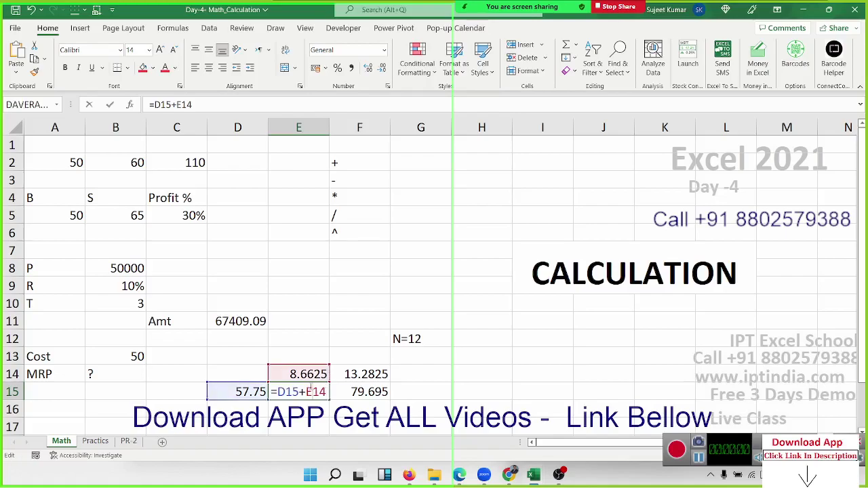
double_click(287, 391)
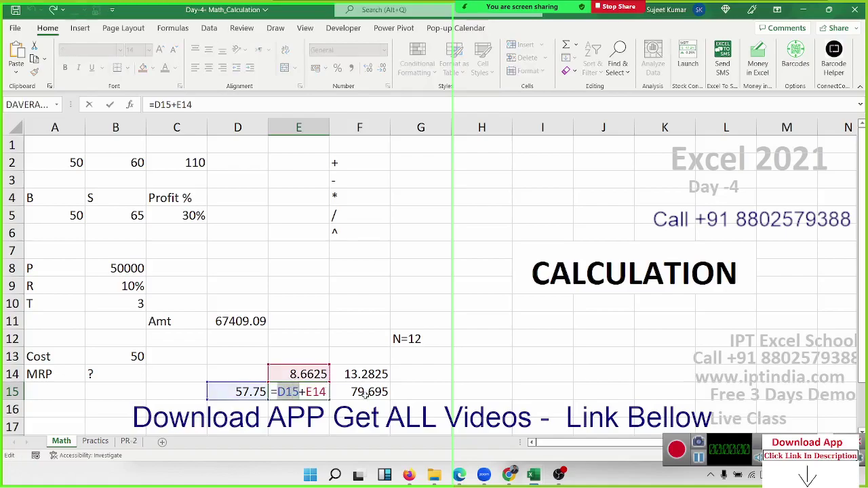
text(())
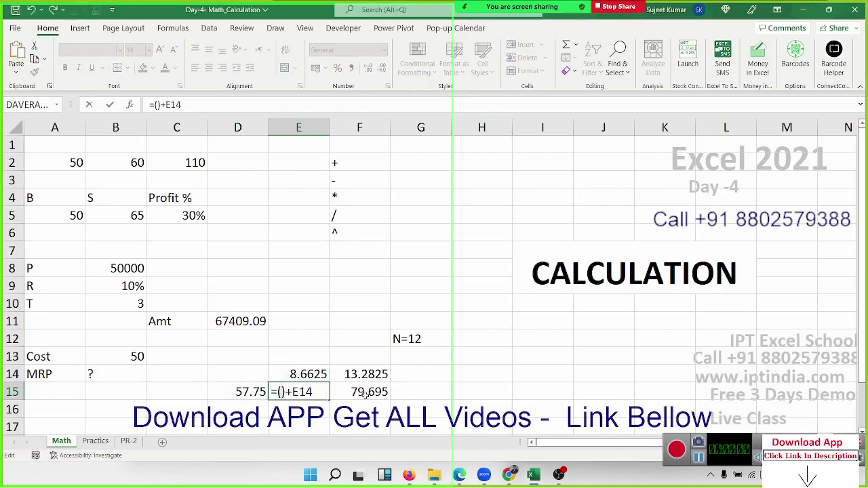
text((B13+(B13*5%))+((B13+(B13*5%))*10%))
key(Return)
key(Up)
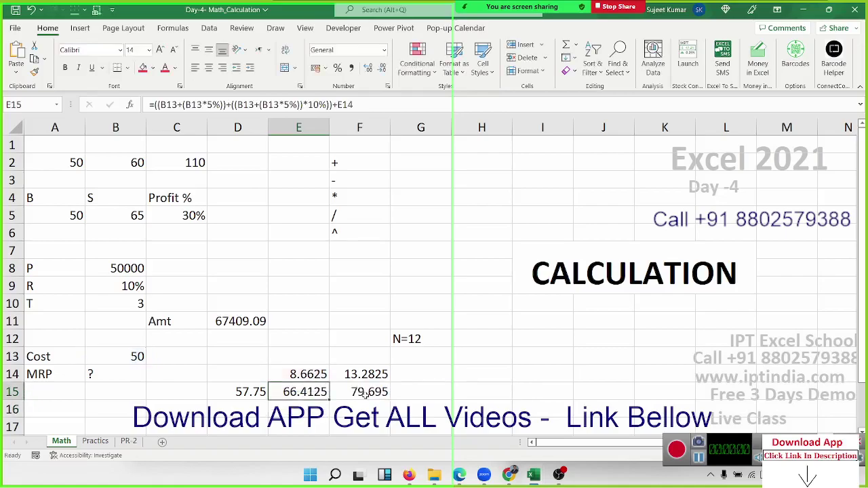
key(Left)
key(Delete)
key(Right)
Step: Substitute E14's formula times 15% for E15's E14 reference, then delete E14
key(Up)
double_click(313, 374)
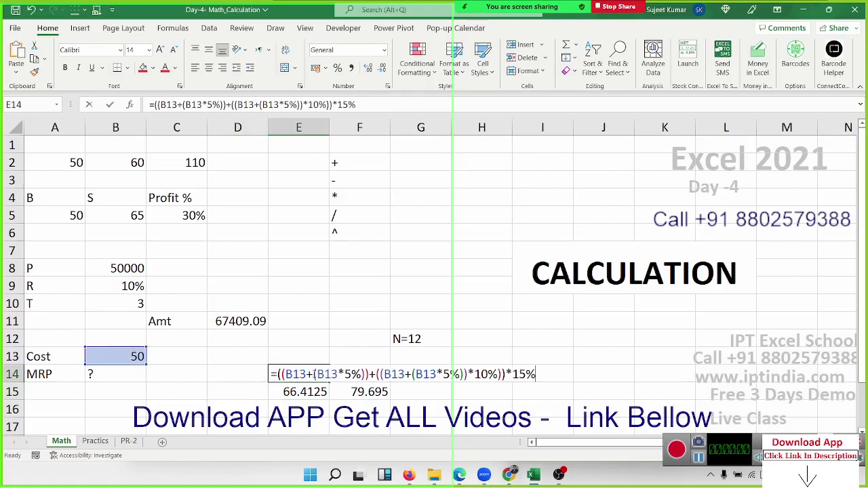
drag(278, 374, 552, 380)
key(ctrl+c)
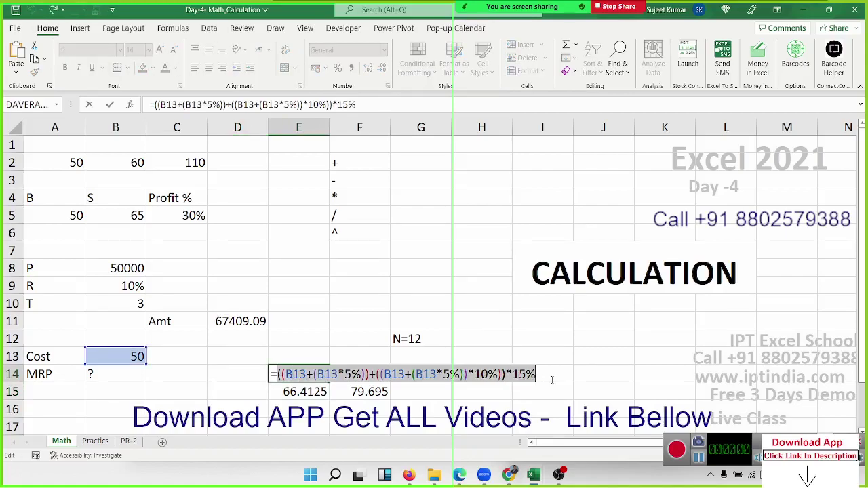
key(Escape)
double_click(306, 392)
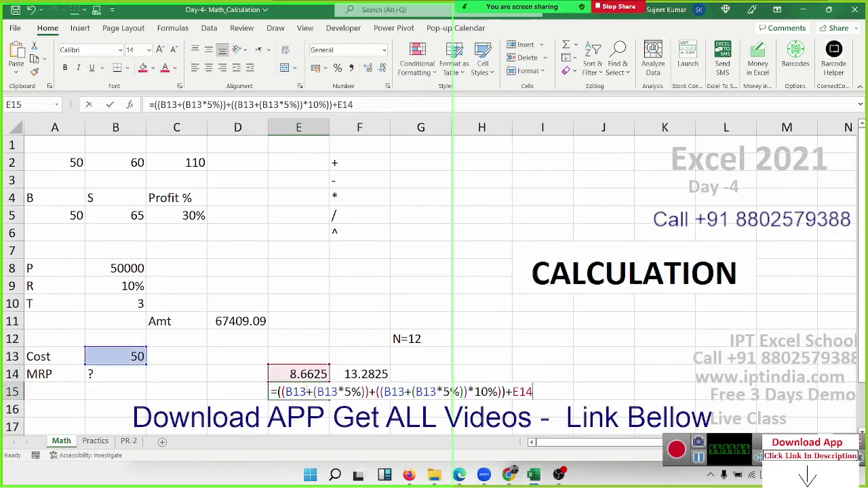
double_click(521, 392)
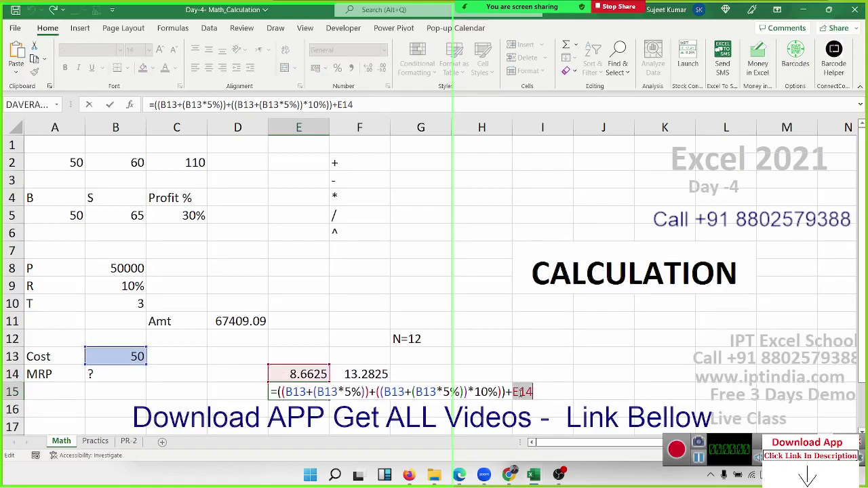
text(())
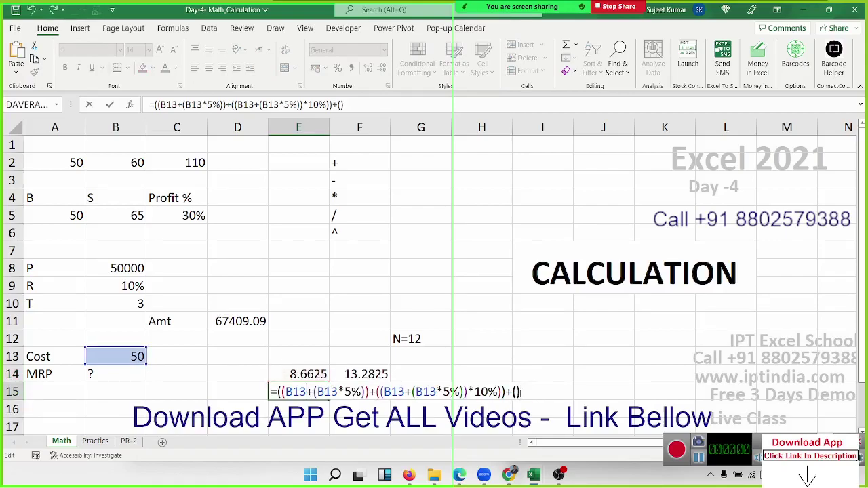
key(ctrl+v)
text(*15%)
key(ctrl+Return)
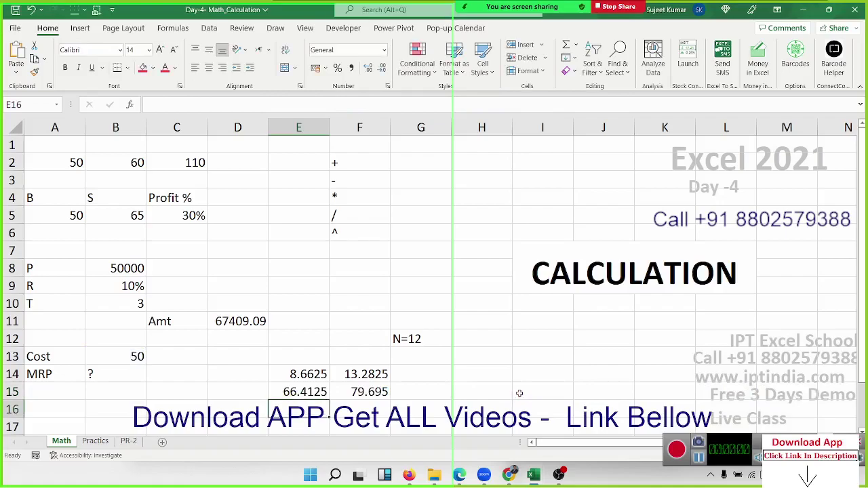
key(Up)
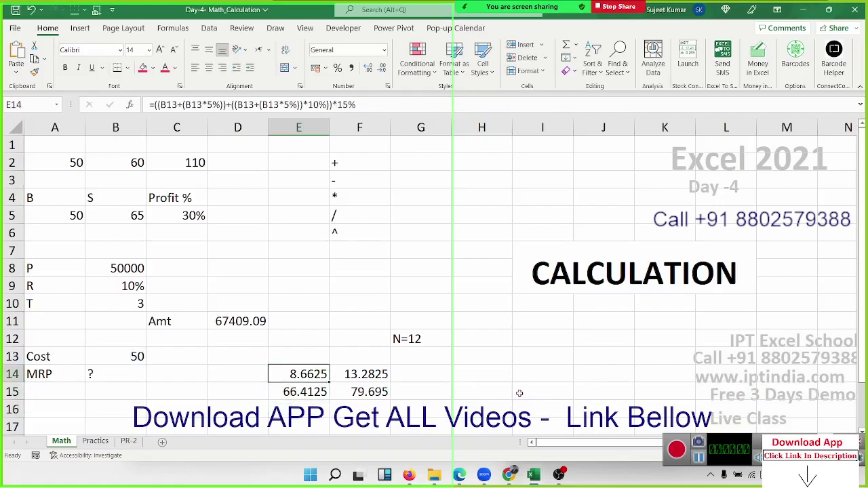
key(Delete)
Step: Select and copy E15's complete nested formula
key(Down)
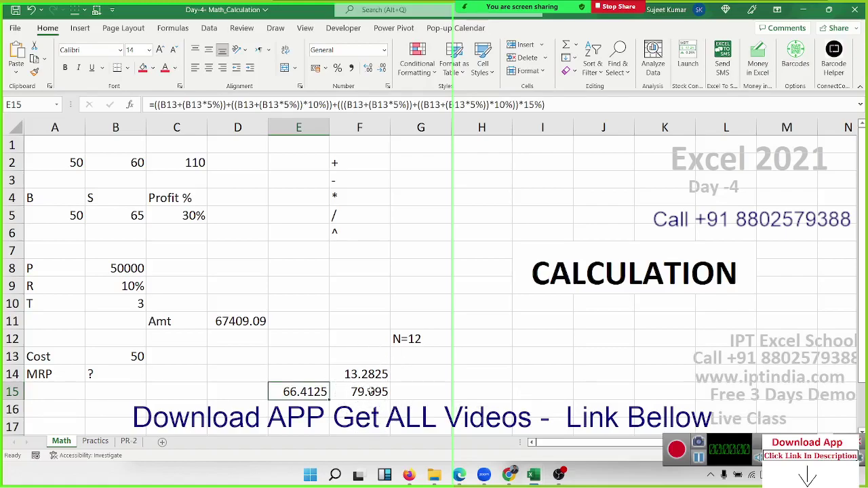
double_click(312, 393)
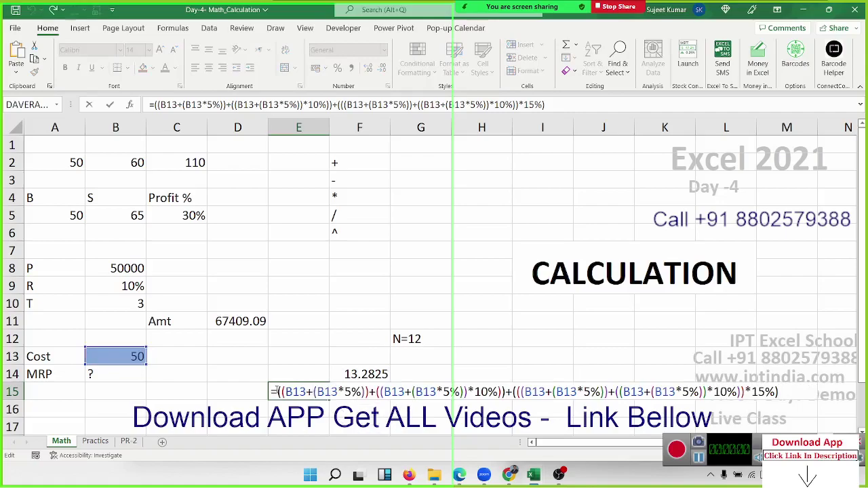
drag(276, 391, 811, 422)
key(ctrl+c)
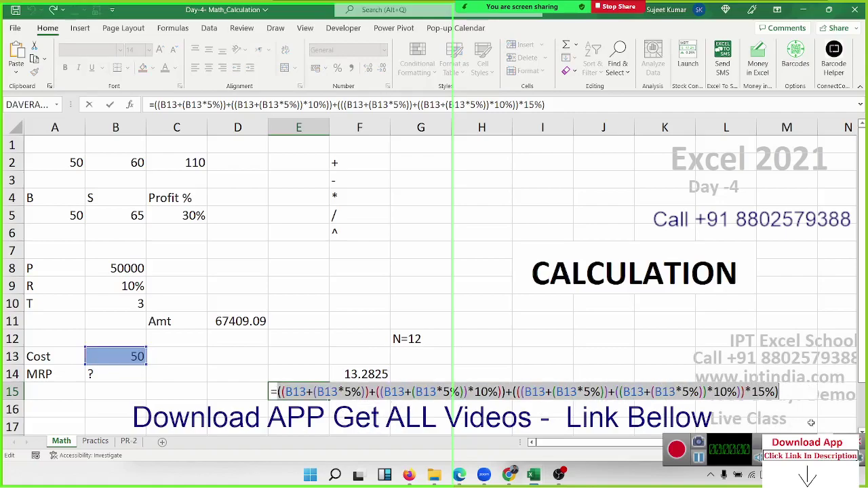
key(Escape)
Step: In F14 and F15, replace each E15 reference with E15's formula wrapped in brackets
click(373, 376)
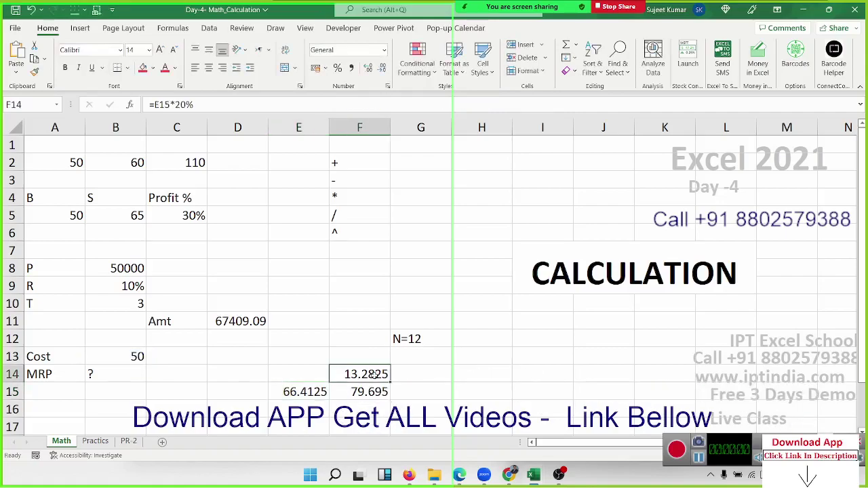
double_click(374, 375)
drag(338, 374, 358, 374)
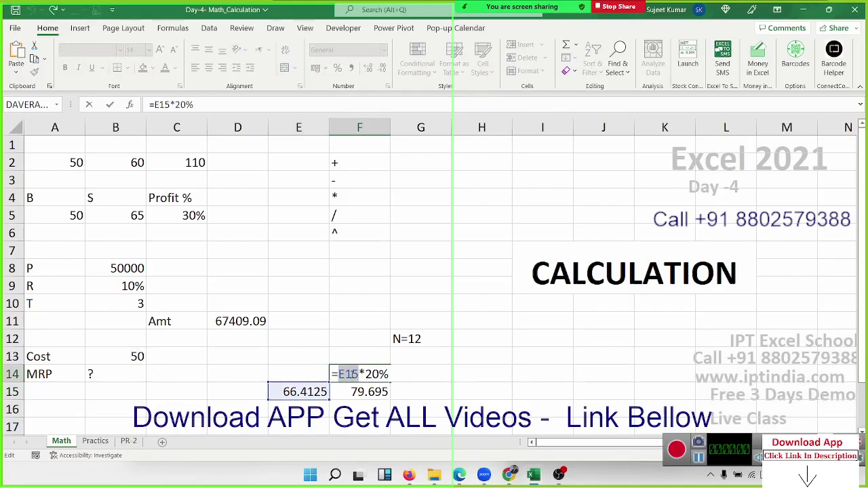
text(())
key(Left)
key(ctrl+v)
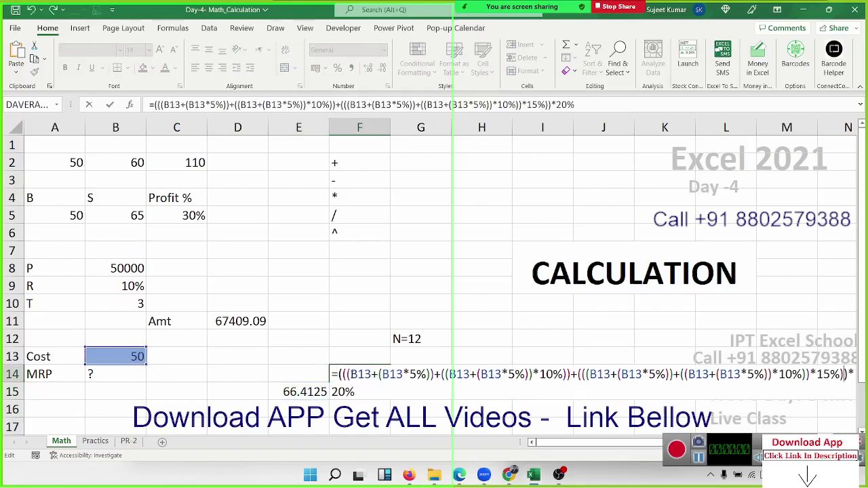
key(Return)
double_click(368, 392)
text(=E15+F14)
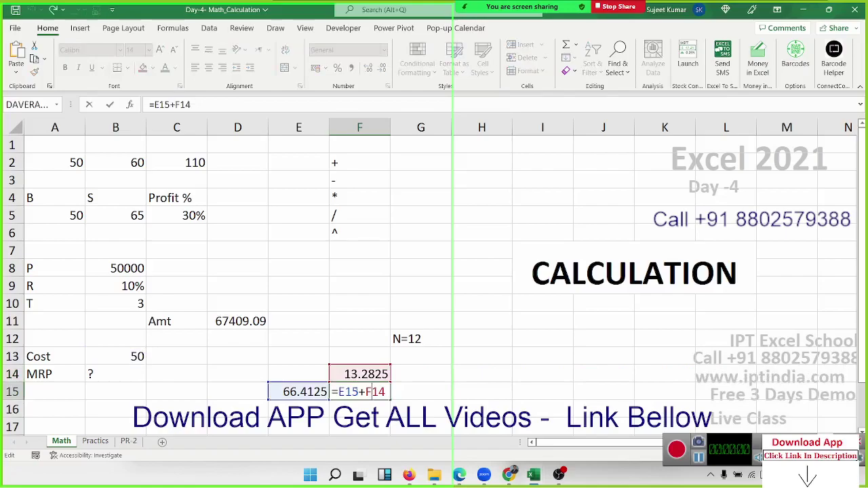
double_click(349, 392)
text(())
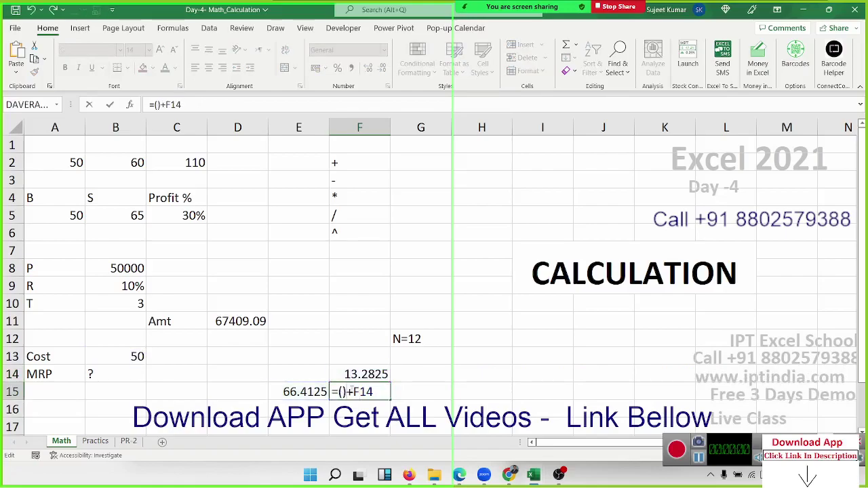
key(ctrl+v)
key(Return)
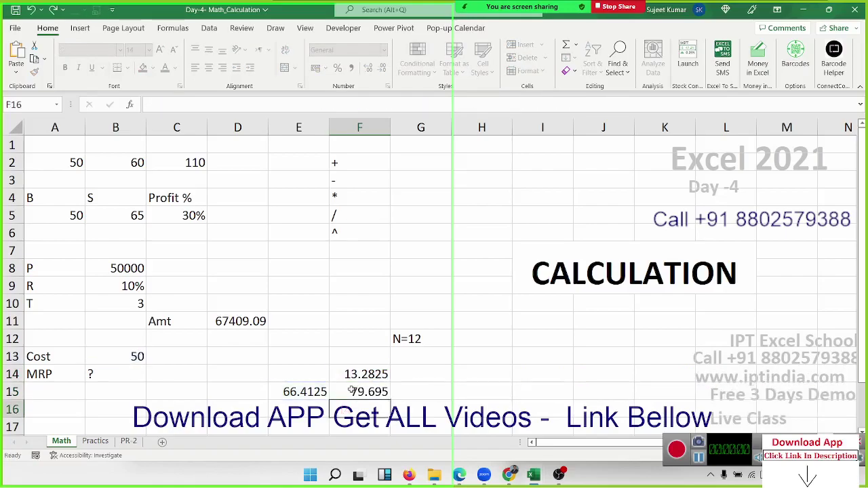
Step: Clear the E15 helper formula, undoing the accidental clearing of F14
key(Up)
key(Left)
key(Delete)
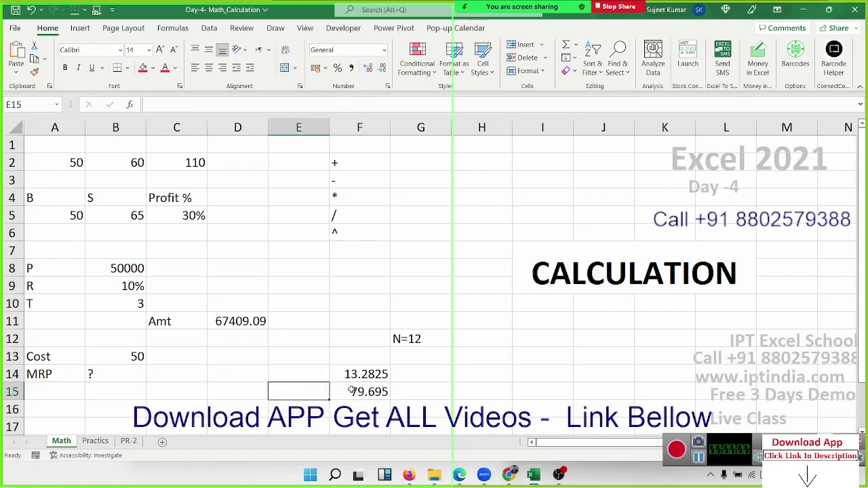
key(Right)
key(F2)
key(BackSpace)
key(BackSpace)
key(BackSpace)
key(Return)
key(Up)
key(Up)
key(Delete)
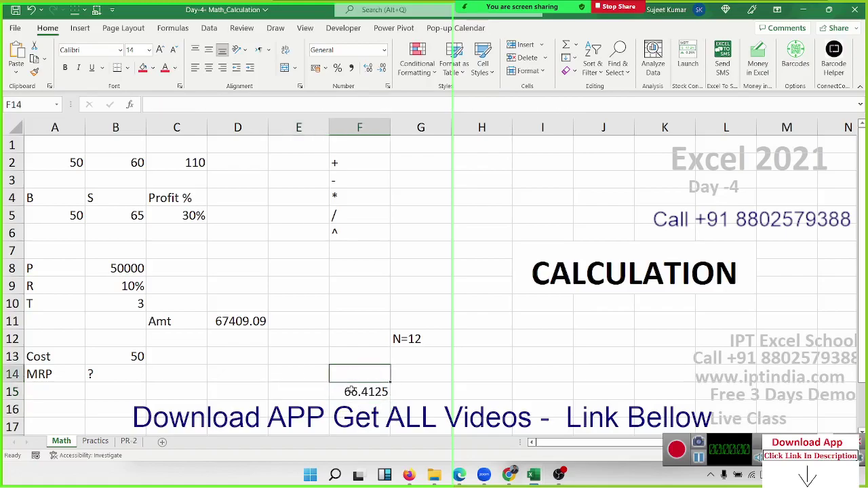
key(ctrl+z)
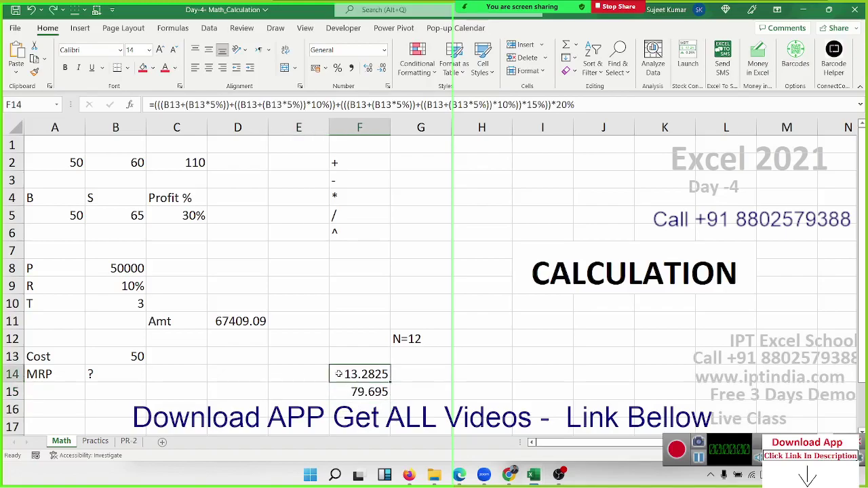
Step: Replace F15's F14 reference with F14's formula in brackets, then empty F14
double_click(339, 374)
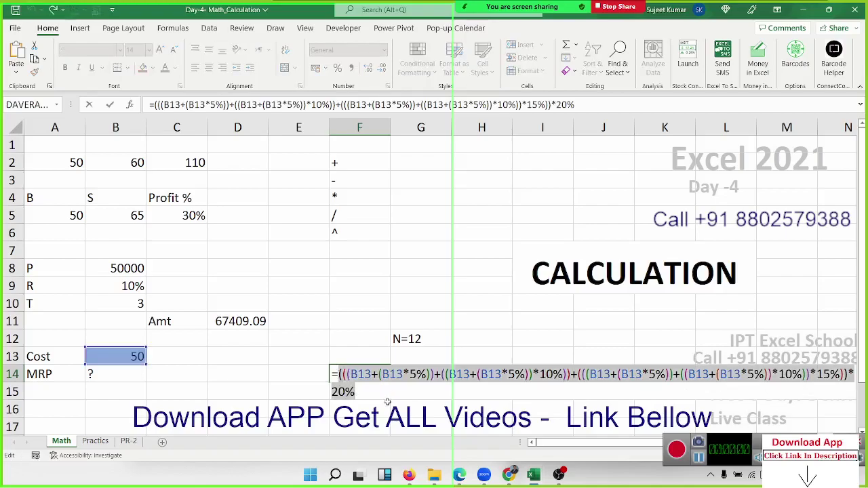
key(Escape)
click(367, 392)
double_click(366, 392)
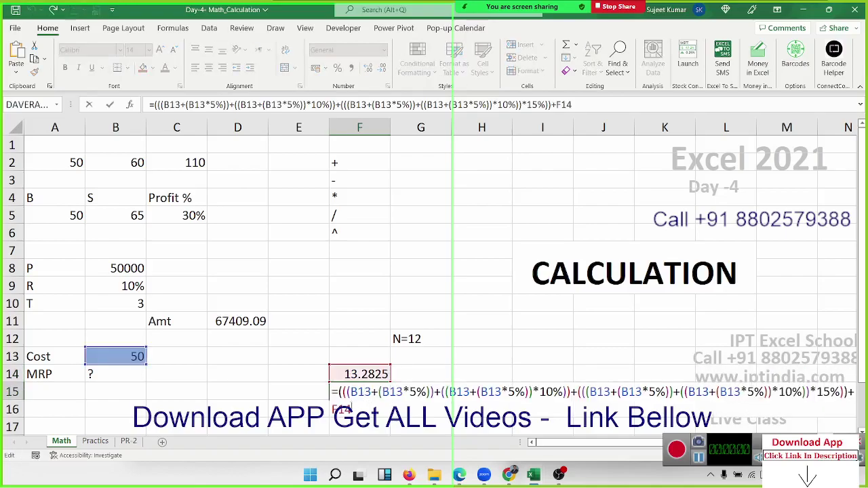
double_click(341, 409)
text(()
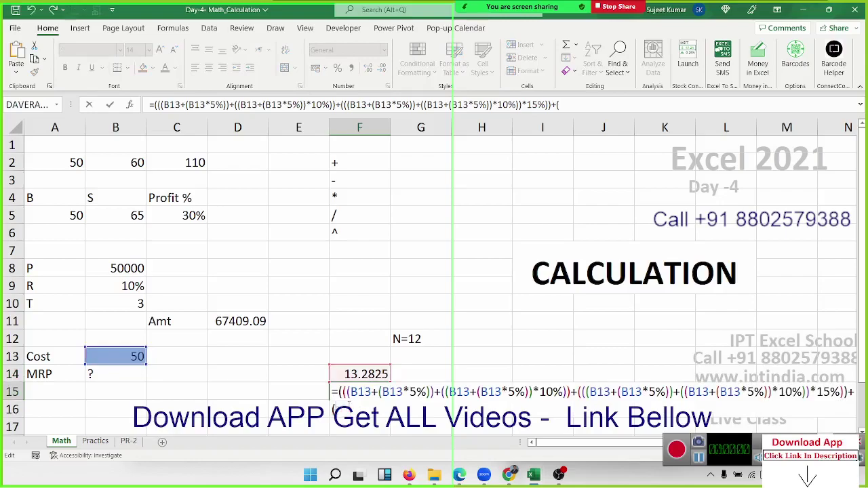
text())
key(Left)
text((((B13+(B13*5%))+((B13+(B13*5%))*10%))+(((B13+(B13*5%))+((B13+(B13*5%))*10%))*15%)))
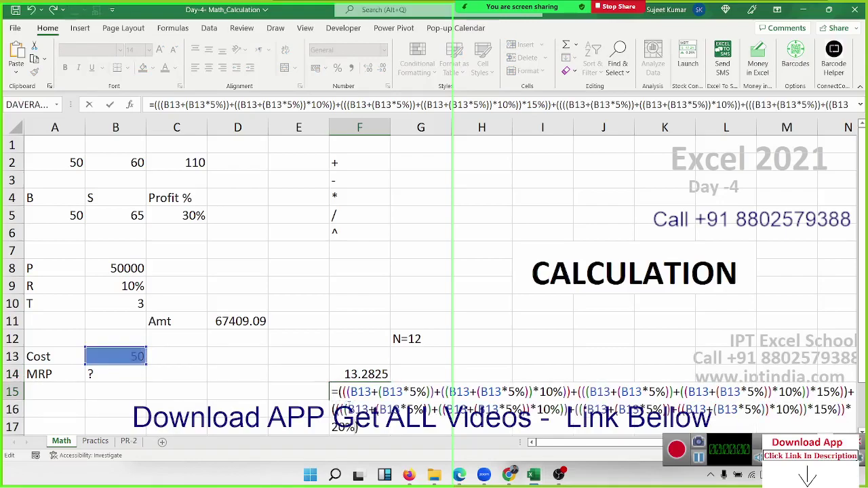
key(ctrl+Return)
key(Up)
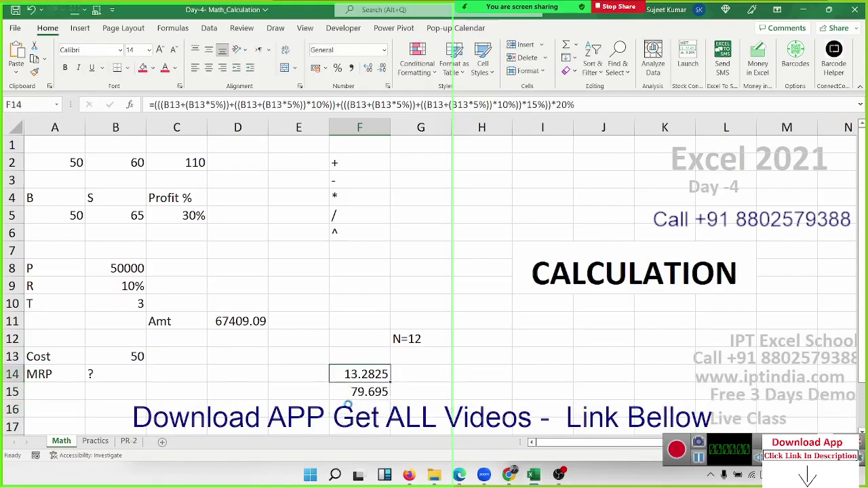
key(Delete)
key(Down)
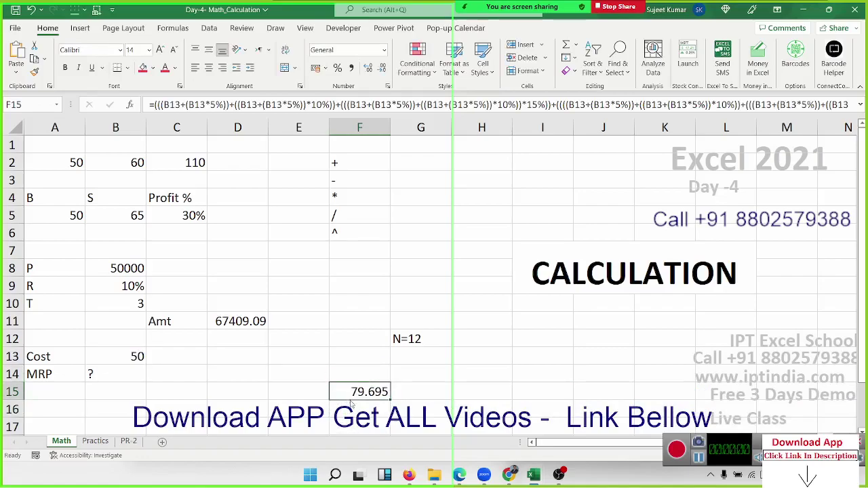
Step: Move F15's nested markup formula onto B14, replacing the question mark, so the MRP shows 79.695
click(131, 380)
drag(131, 380, 131, 380)
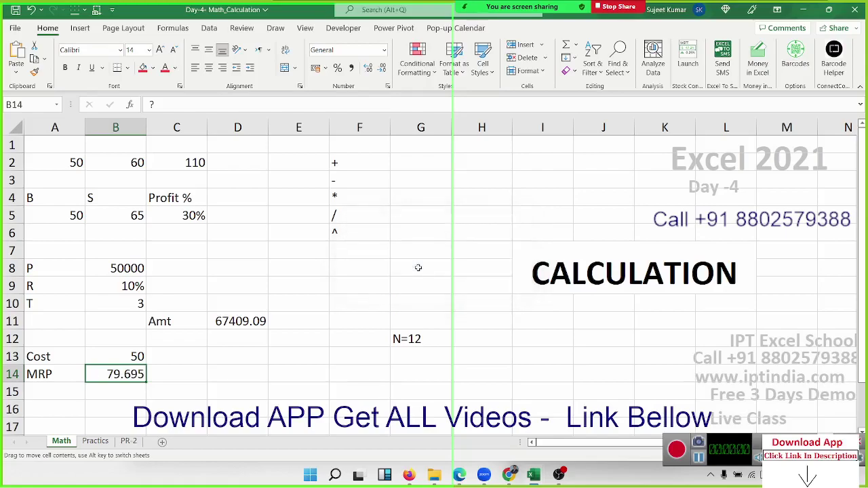
click(417, 267)
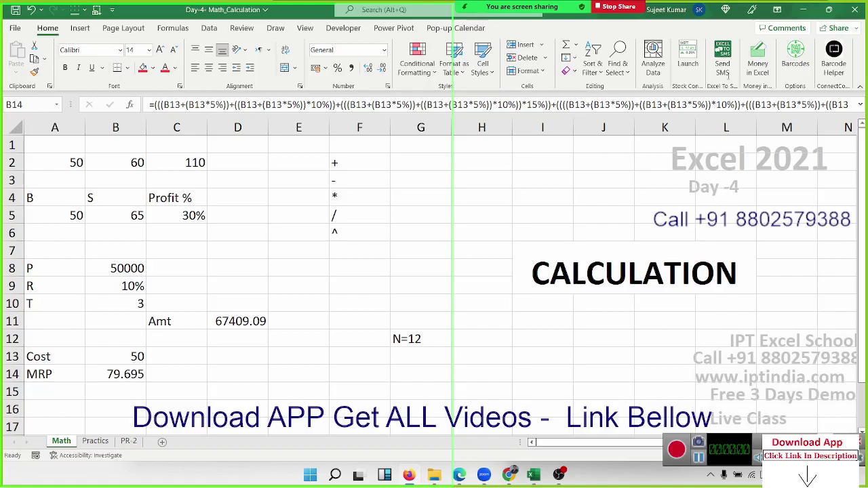
click(172, 30)
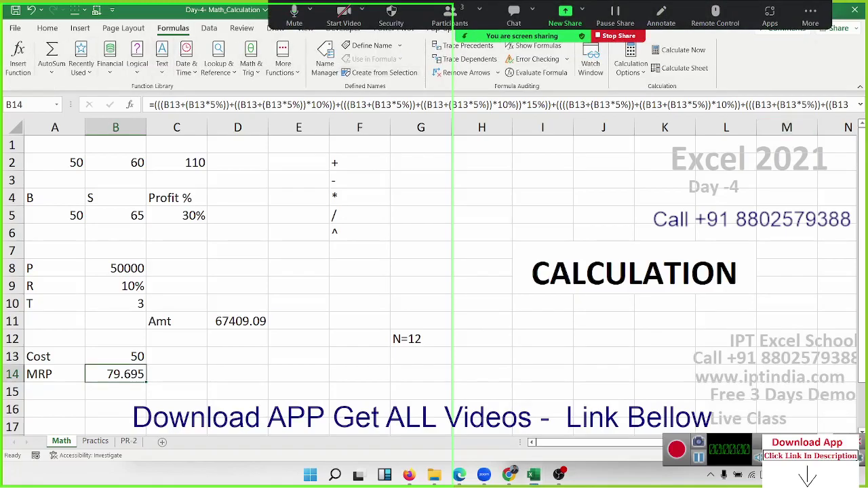
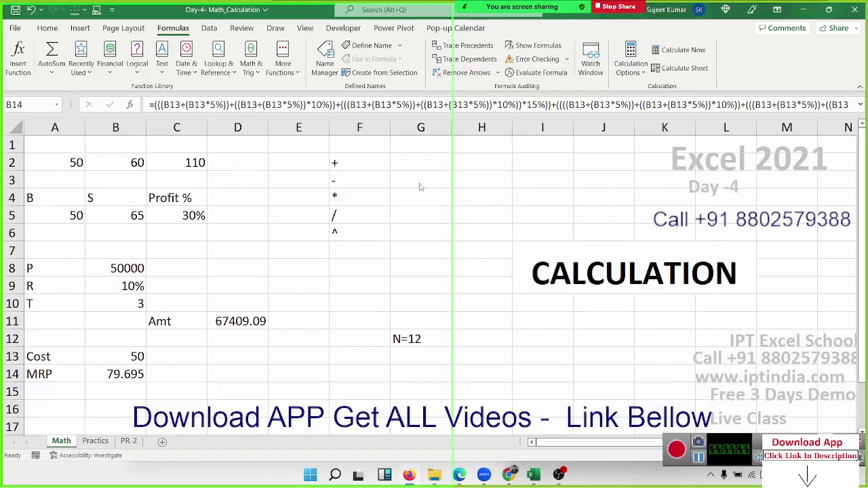
Step: Enter the formula =22/7 in cell F7 of the Math sheet
click(346, 261)
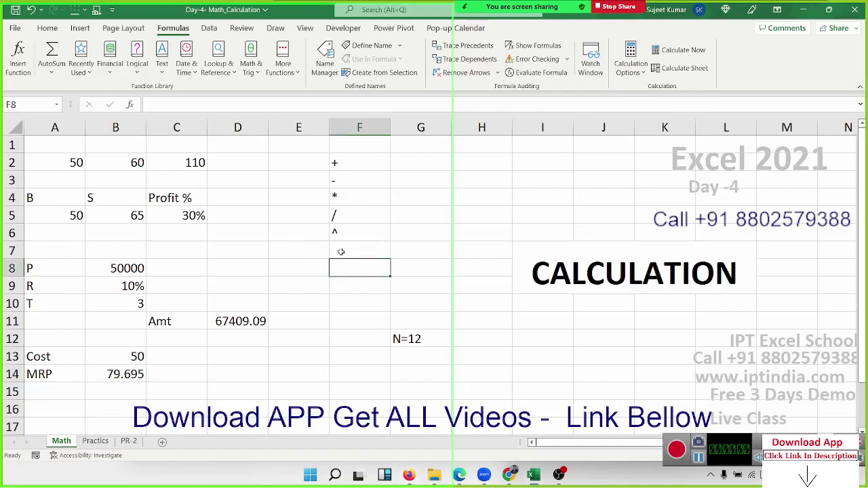
click(339, 252)
text(=2)
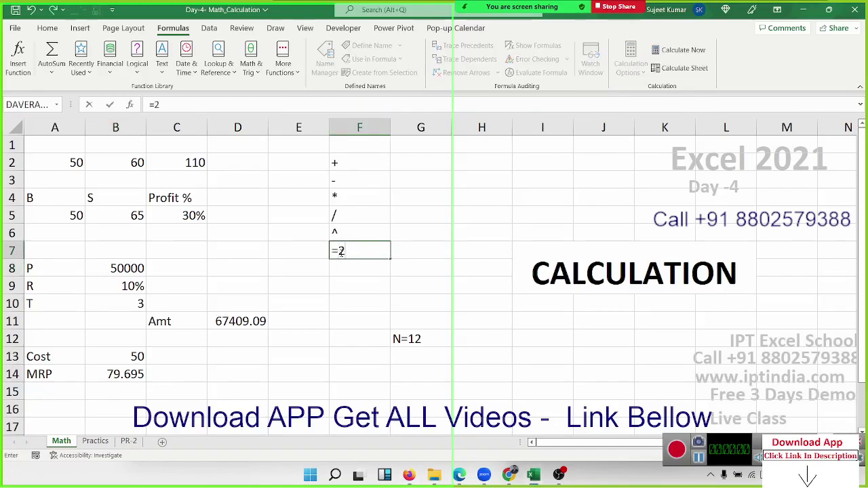
text(2/7)
key(Return)
click(341, 252)
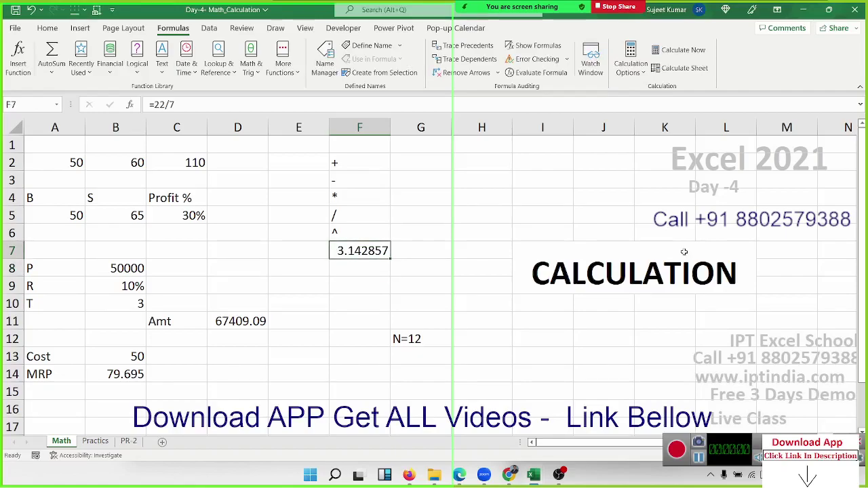
Step: Enter =PI() in F8 to compare it with 22/7
key(Down)
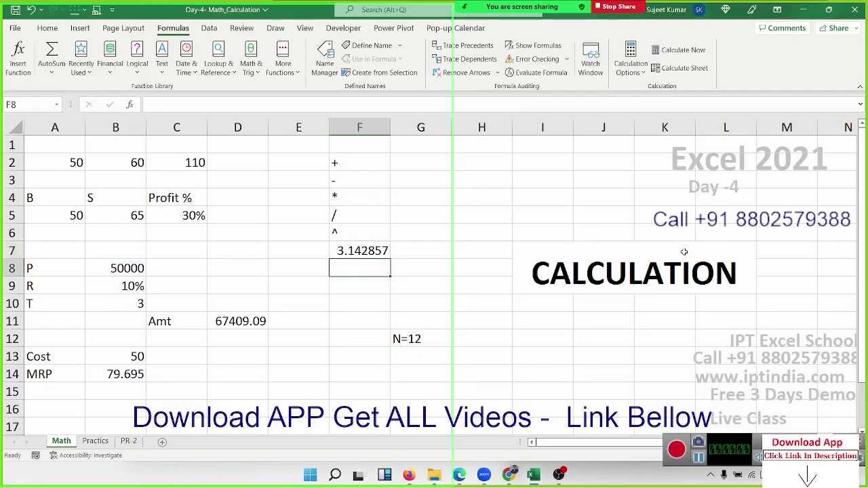
text(=pi)
key(Tab)
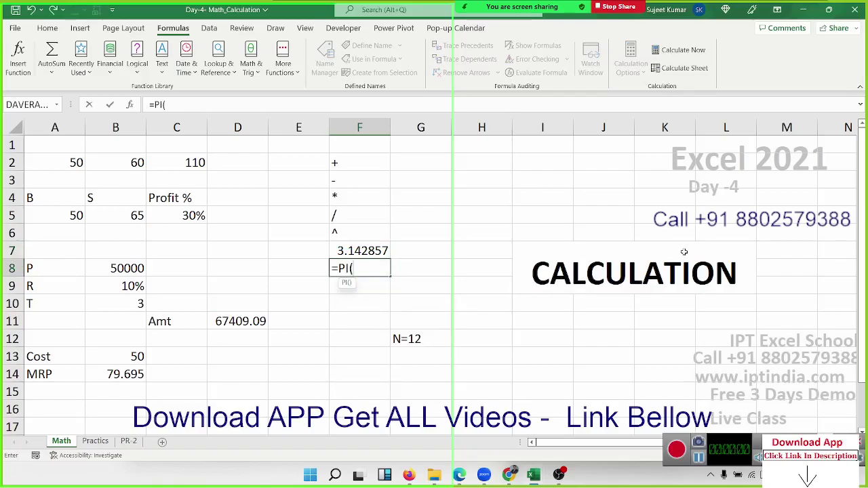
text())
key(Return)
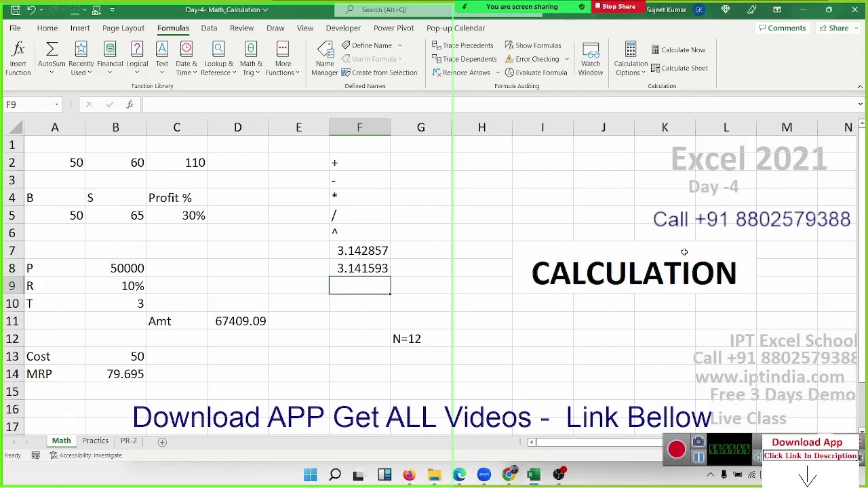
Step: Put 16 in F9 and its square root =SQRT(F9) in F10
key(Left)
key(Right)
text(16)
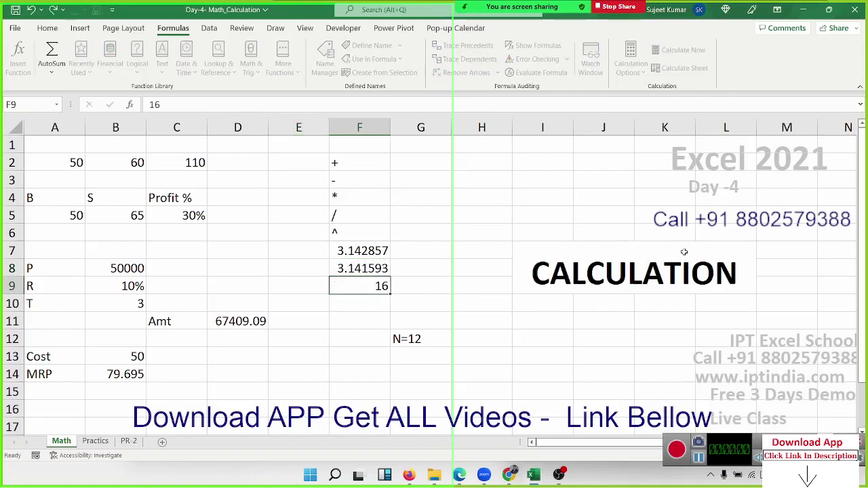
key(Tab)
key(Return)
text(=)
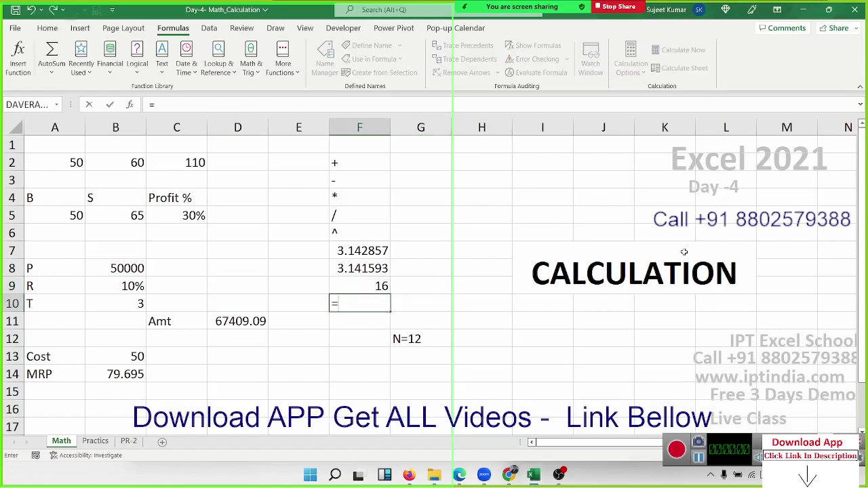
text(sq)
key(Tab)
key(Up)
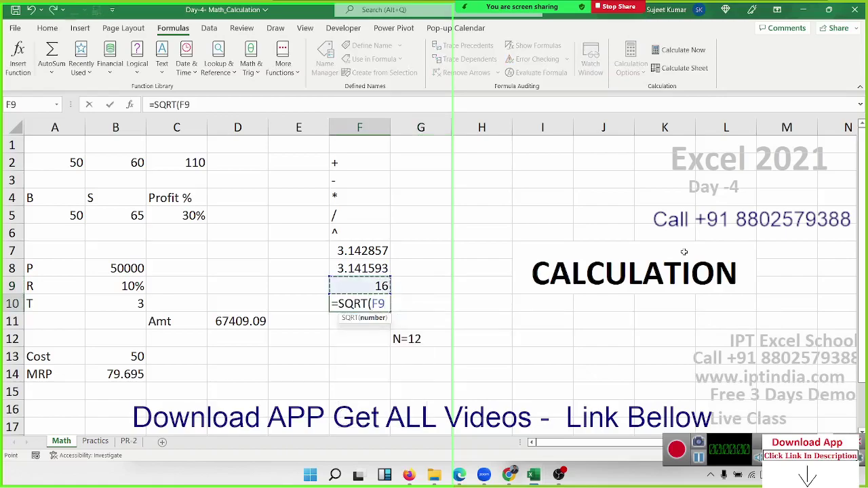
key(Return)
key(Up)
key(Up)
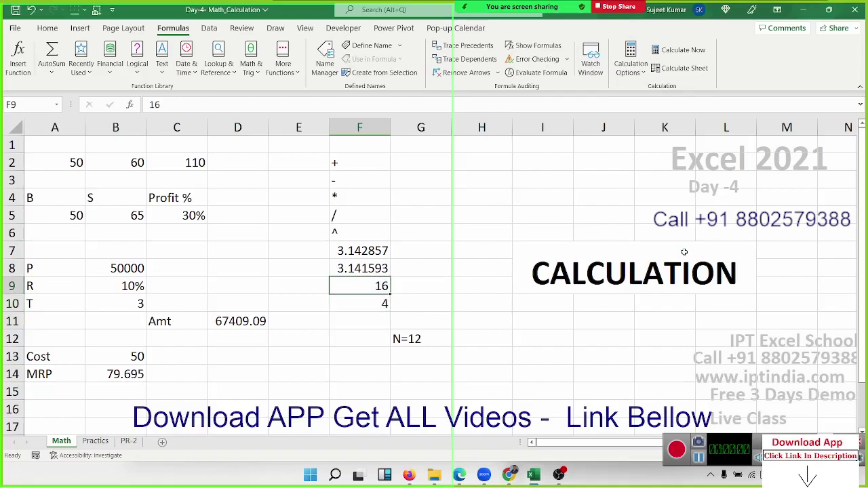
key(Right)
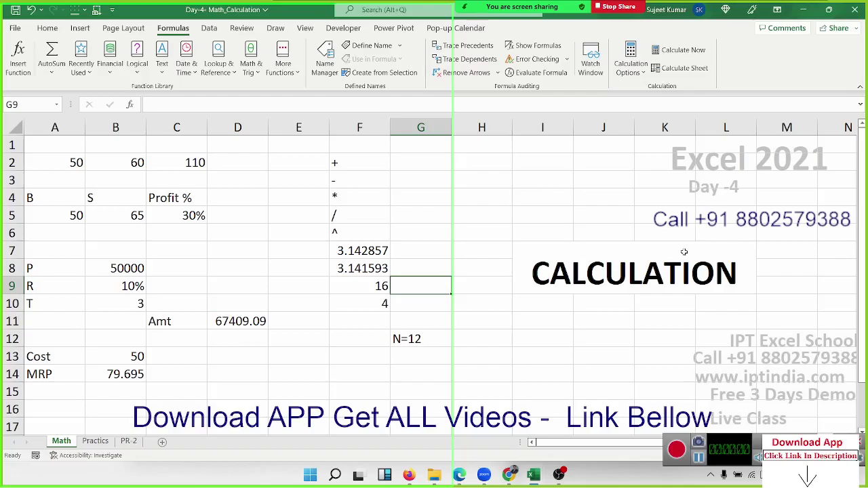
Step: On the Practics sheet, delete the old interest figures in B2:D8
click(95, 441)
click(170, 286)
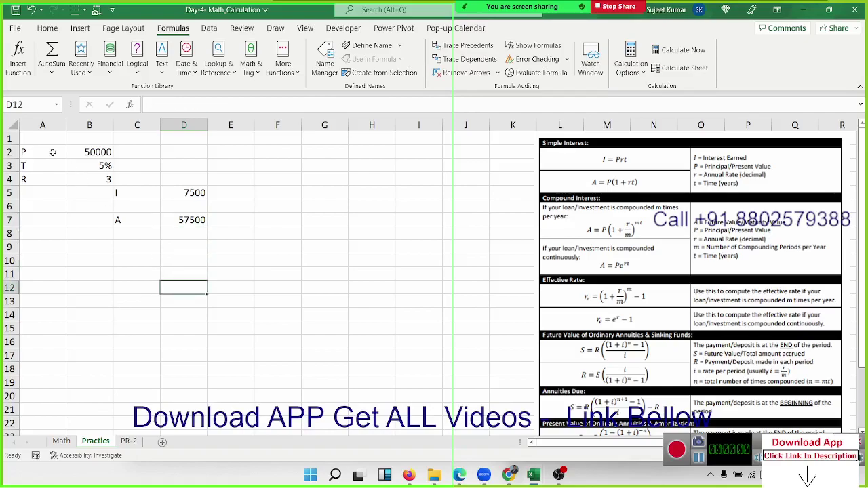
drag(98, 152, 143, 238)
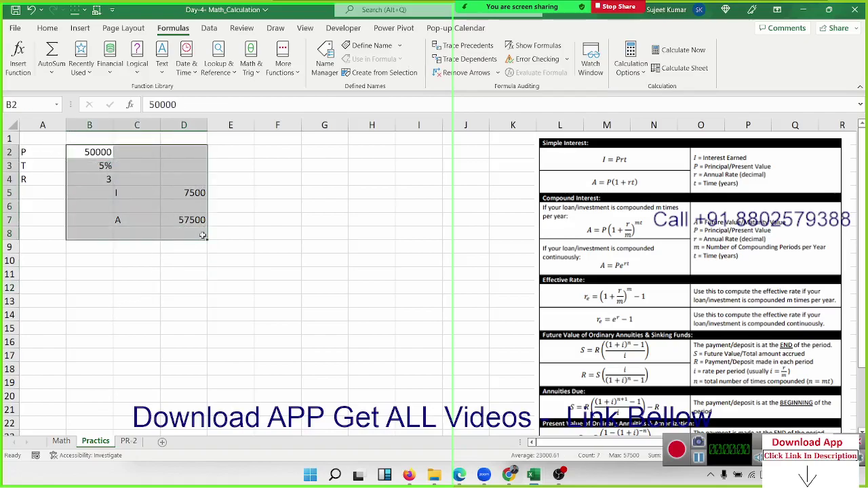
key(Delete)
Step: Clear the old P, T, R labels in A2:A4
drag(42, 179, 36, 148)
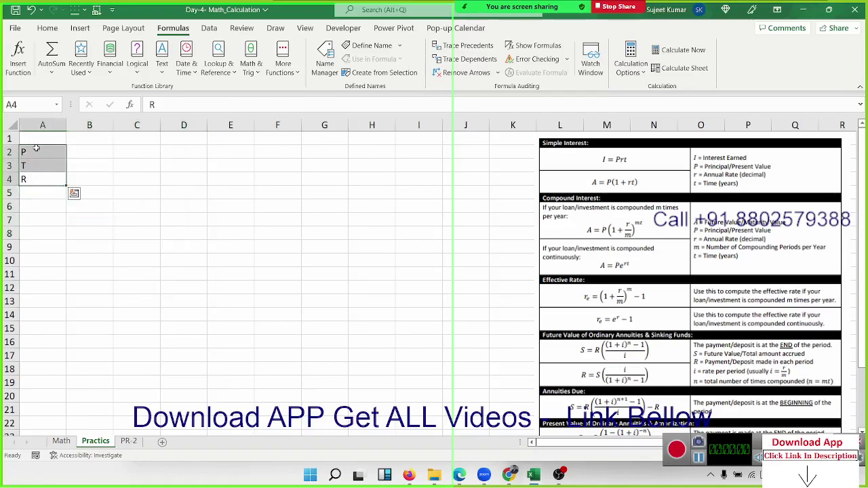
key(Delete)
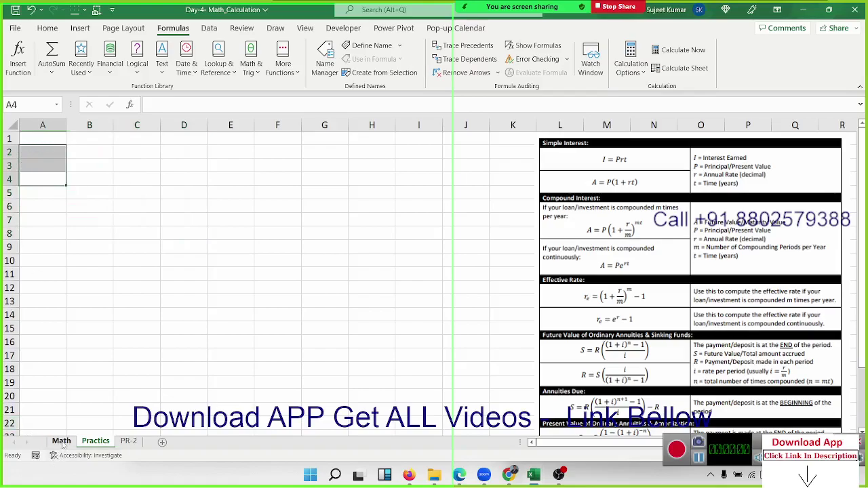
click(61, 442)
click(96, 442)
scroll(687, 283, down, 3)
scroll(687, 283, up, 3)
Step: Type the labels P, R and T in A2:A4
click(57, 150)
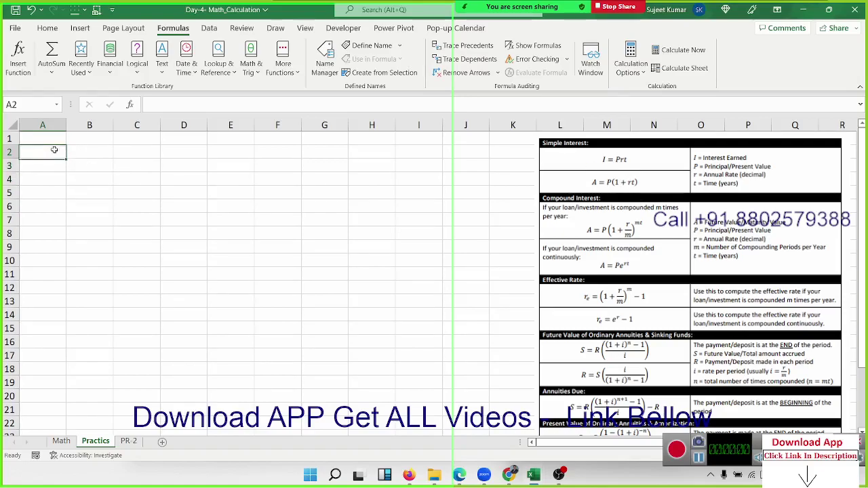
text(P)
key(Return)
text(R)
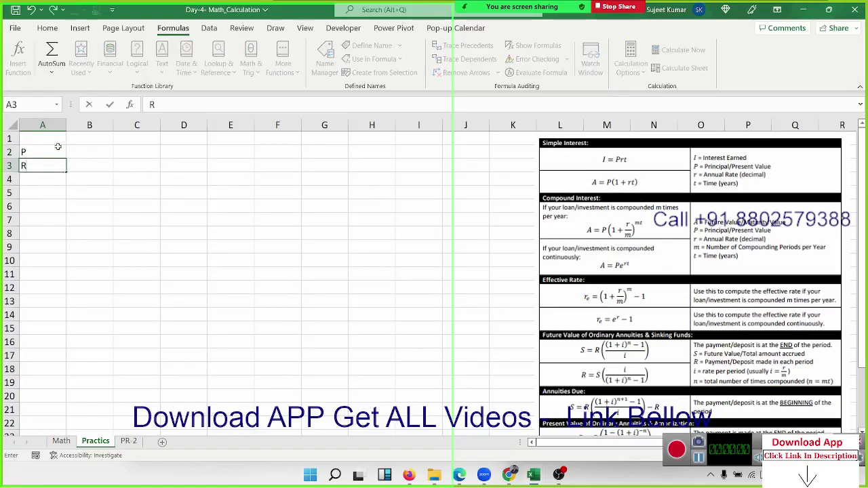
key(Return)
text(T)
key(Tab)
key(Up)
key(Up)
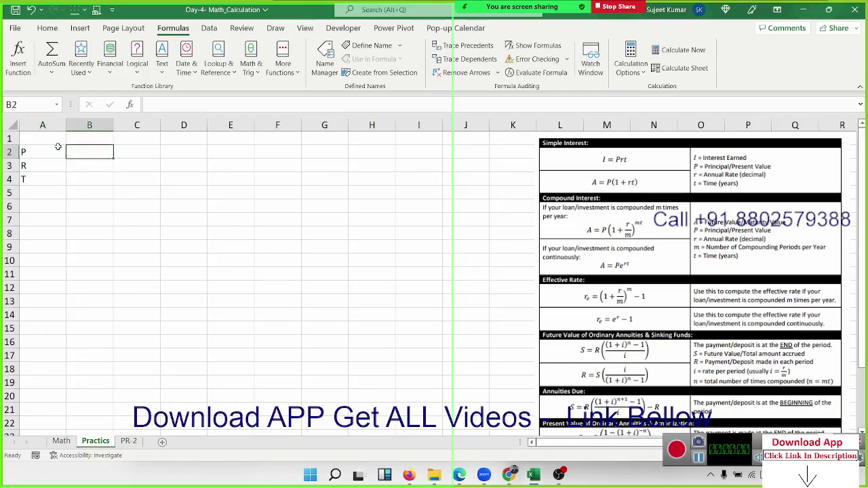
Step: Enter principal 50000, rate 10% and time 3 in B2:B4
text(50000)
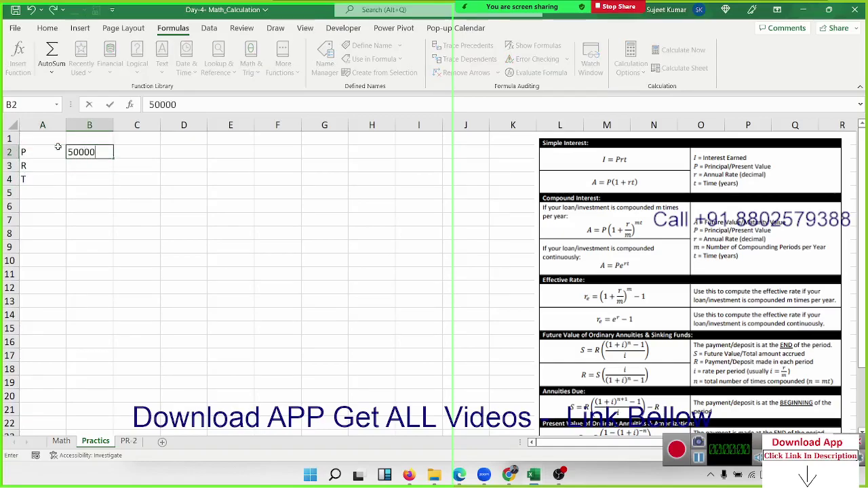
key(Return)
text(10%)
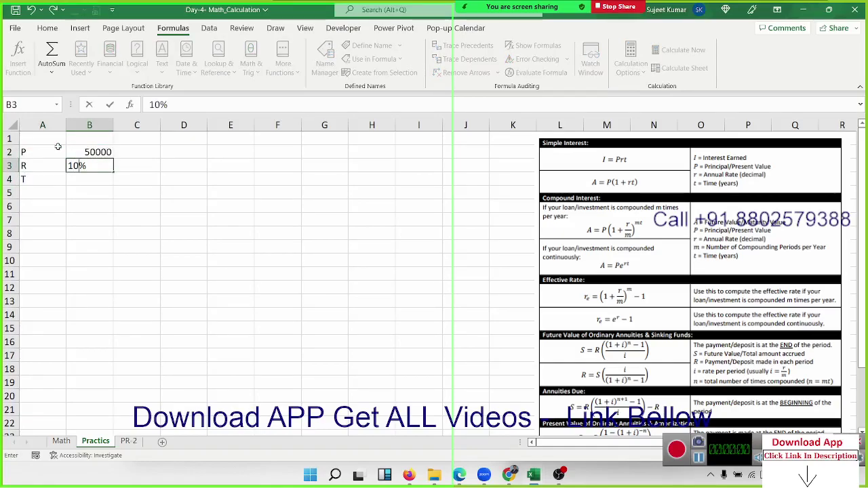
key(Return)
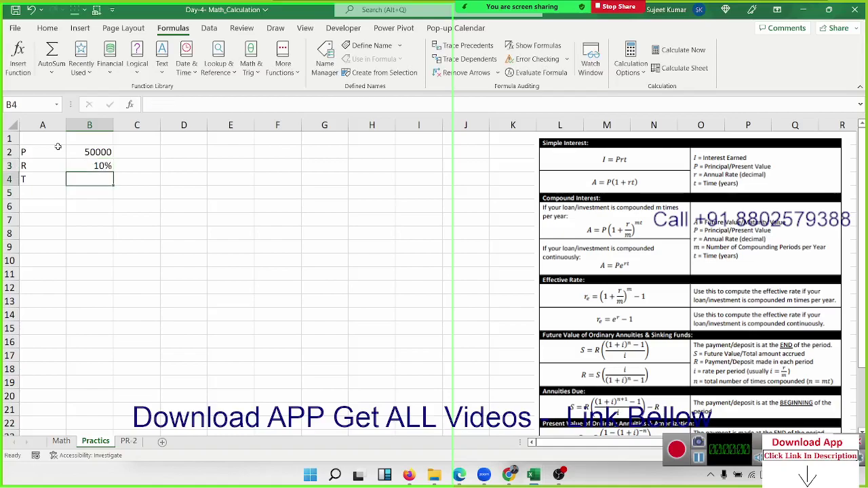
text(3)
key(Return)
key(Right)
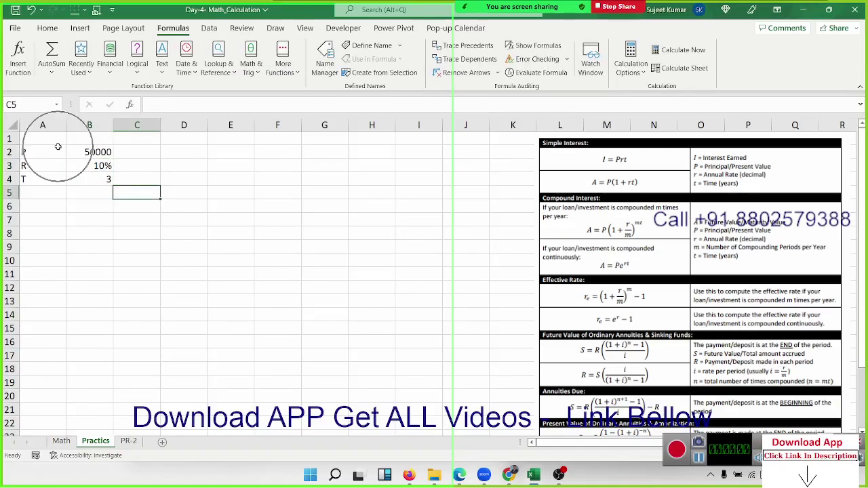
key(Right)
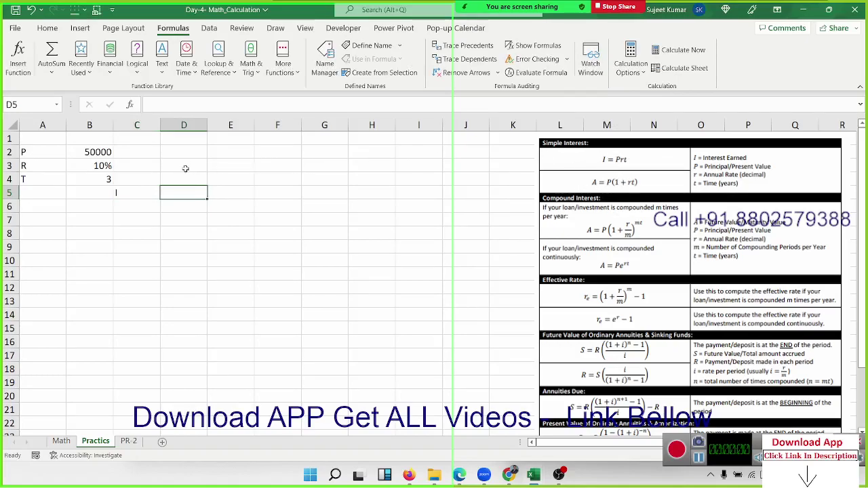
Step: Calculate simple interest =B2*B3*B4 in D5, giving 15000
text(=)
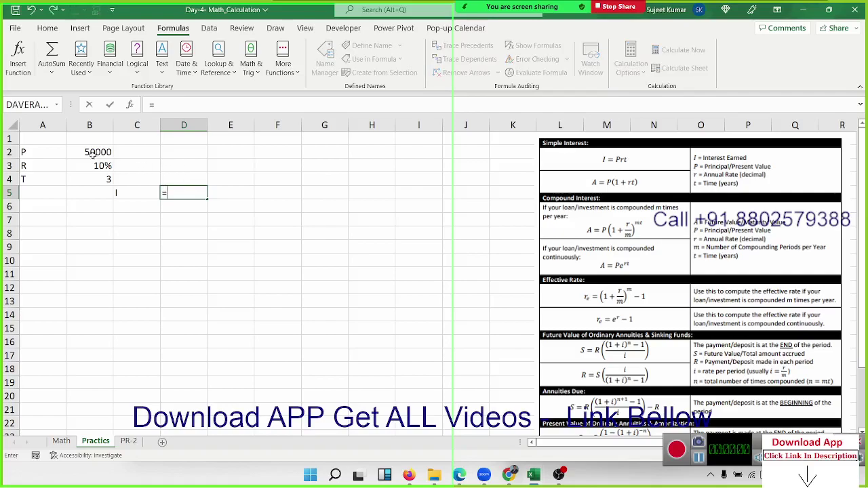
click(92, 153)
text(*)
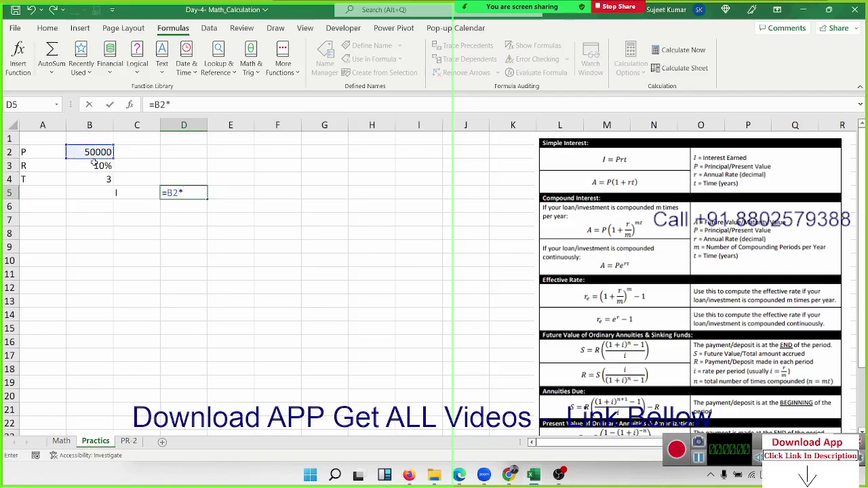
click(94, 164)
text(*)
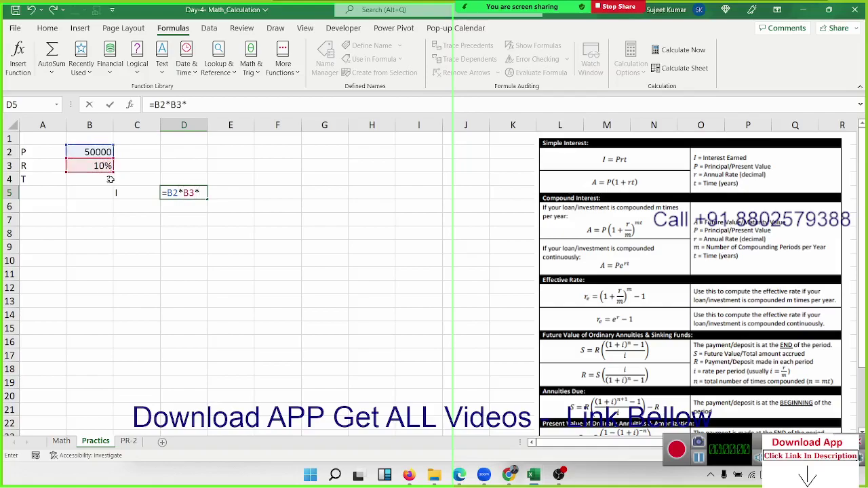
click(106, 178)
key(Return)
key(Left)
key(Up)
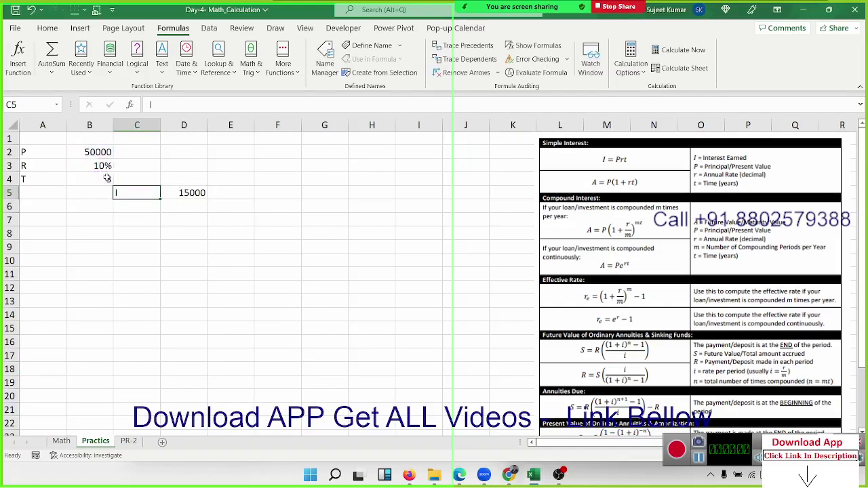
key(Right)
key(Down)
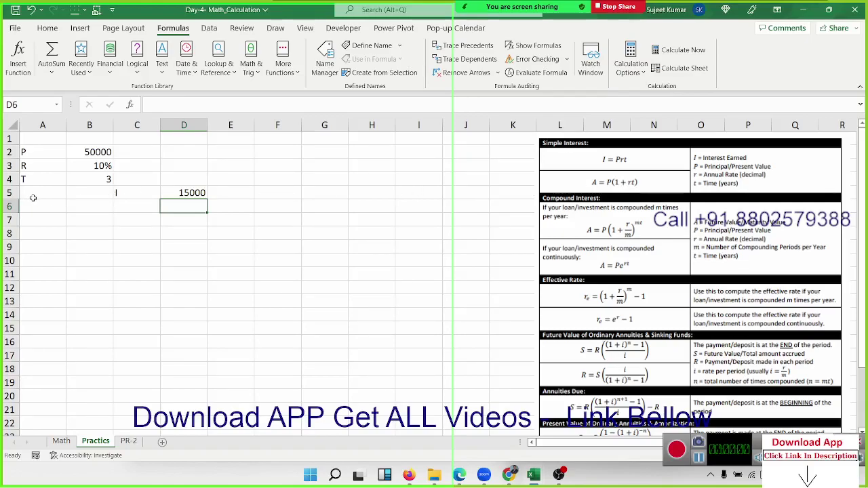
Step: Label C6 'A' and enter =B2*(1+(B3*B4)) in D6, giving amount 65000
key(Left)
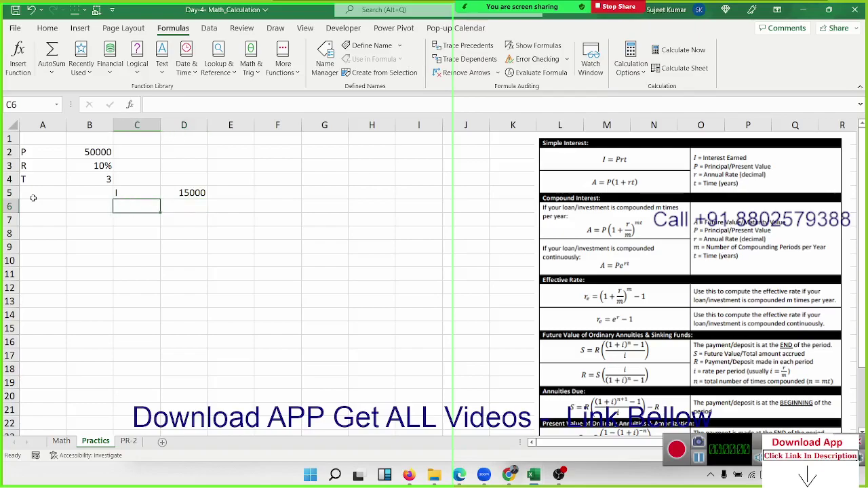
text(A)
key(Right)
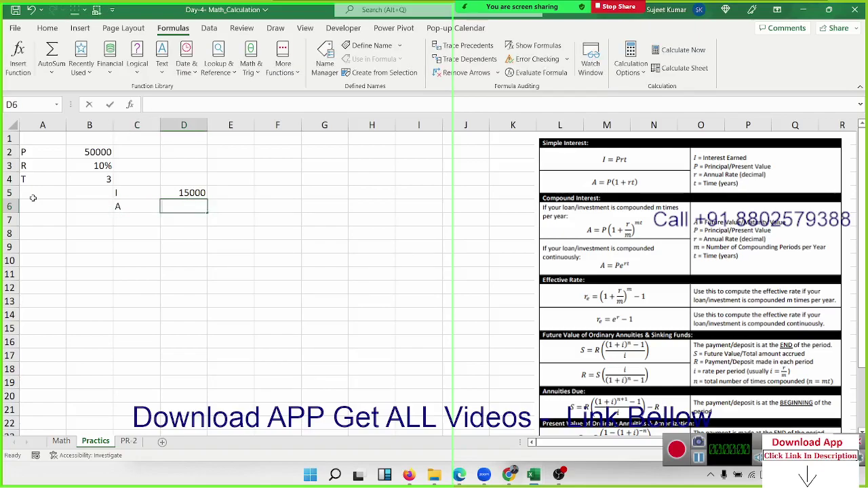
text(=)
click(102, 150)
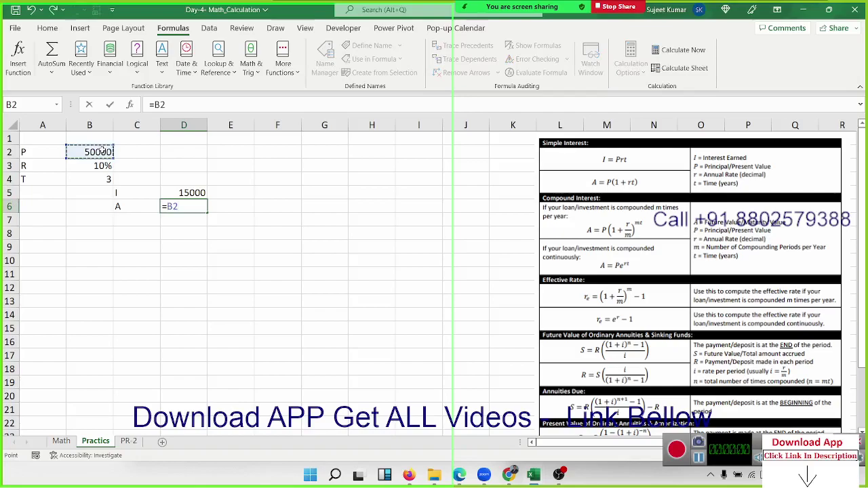
text(*)
text(()
text(1+)
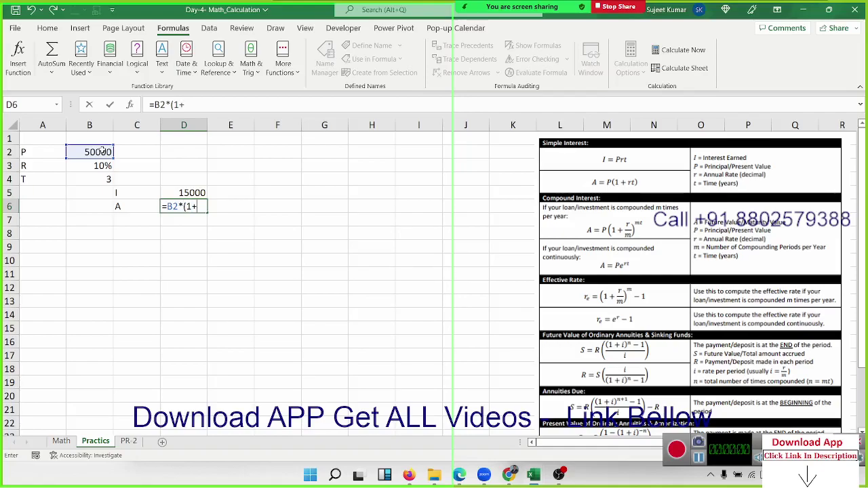
text(()
click(90, 165)
text(*)
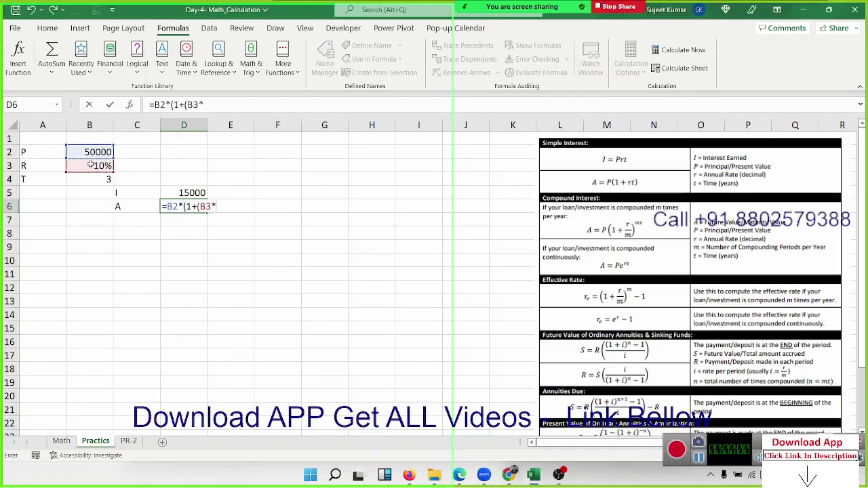
click(96, 178)
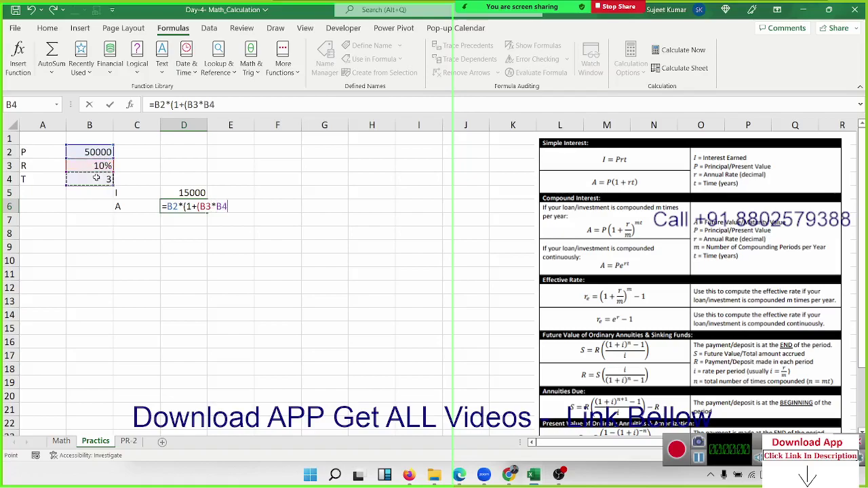
text())
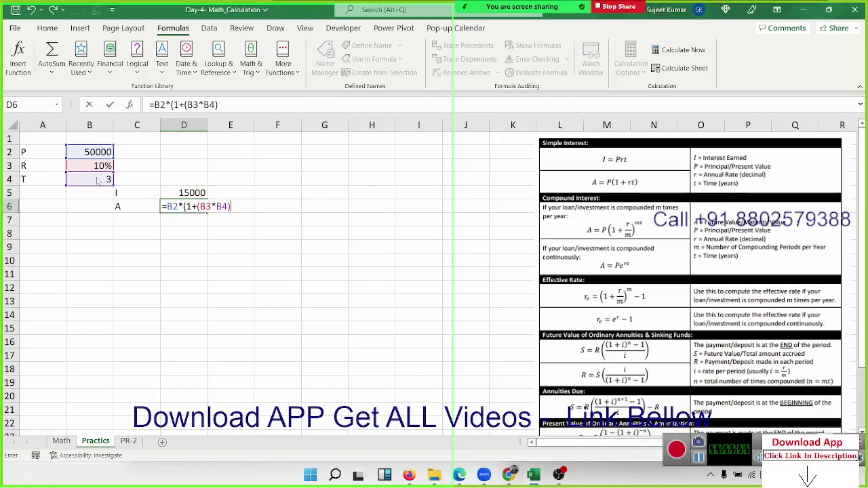
key(Return)
key(Return)
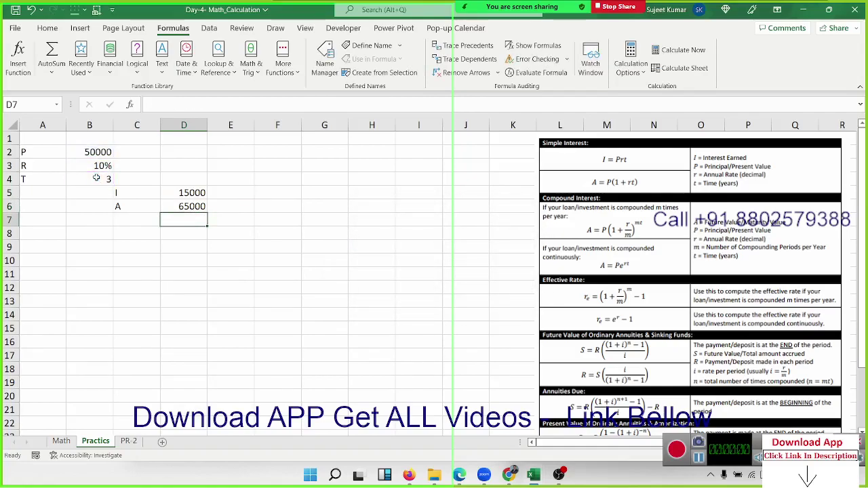
key(Up)
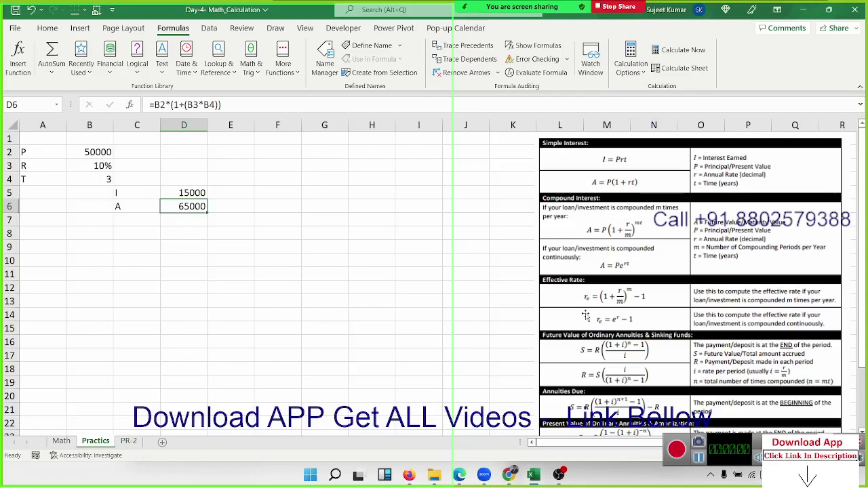
scroll(584, 315, down, 3)
scroll(607, 325, up, 3)
scroll(607, 325, up, 1)
Step: Open the PR-2 sheet, look over its 3D Shapes table, and dismiss the pop-up
click(128, 442)
click(294, 341)
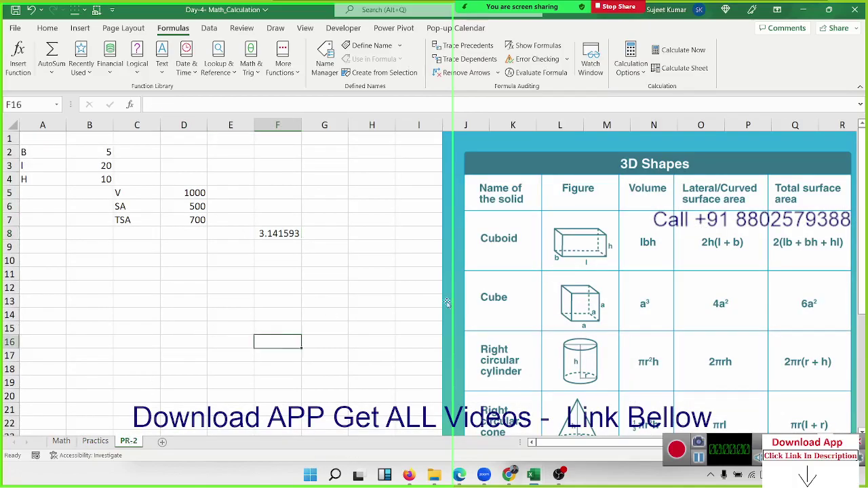
scroll(712, 248, down, 3)
scroll(712, 248, down, 6)
scroll(712, 248, up, 2)
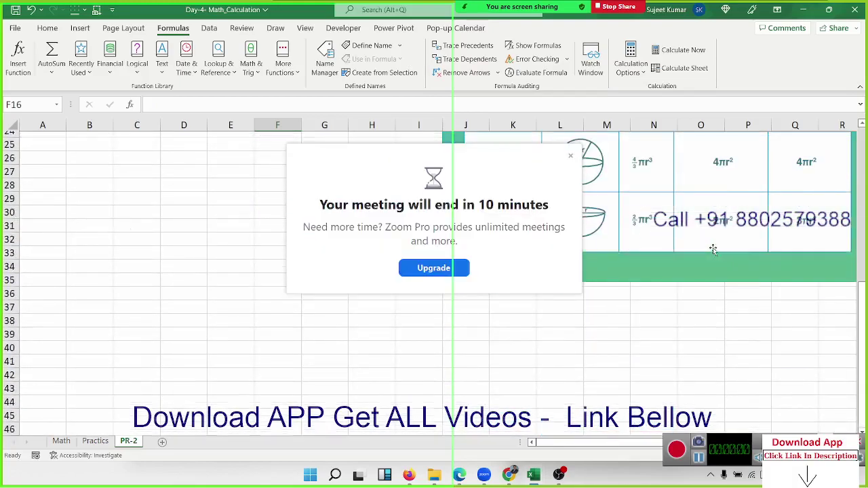
scroll(712, 248, up, 8)
click(571, 156)
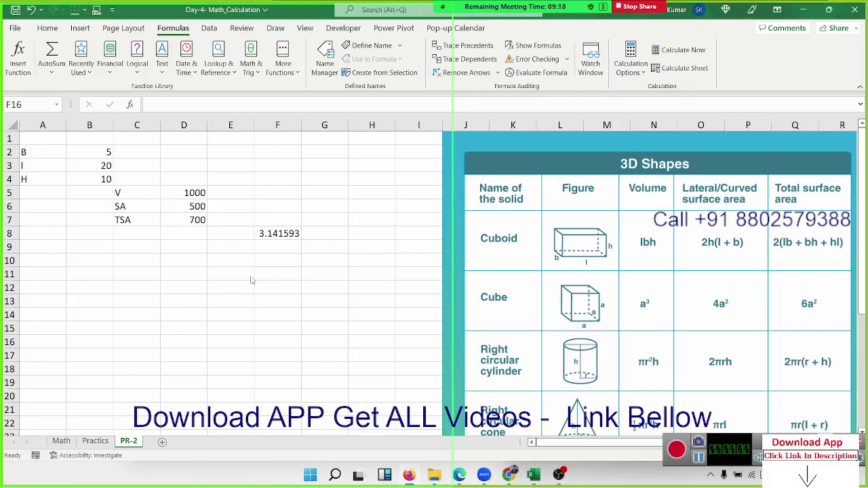
Step: Delete the old B, I, H, V, SA, TSA and pi entries in A2:G9
click(331, 251)
drag(324, 251, 4, 141)
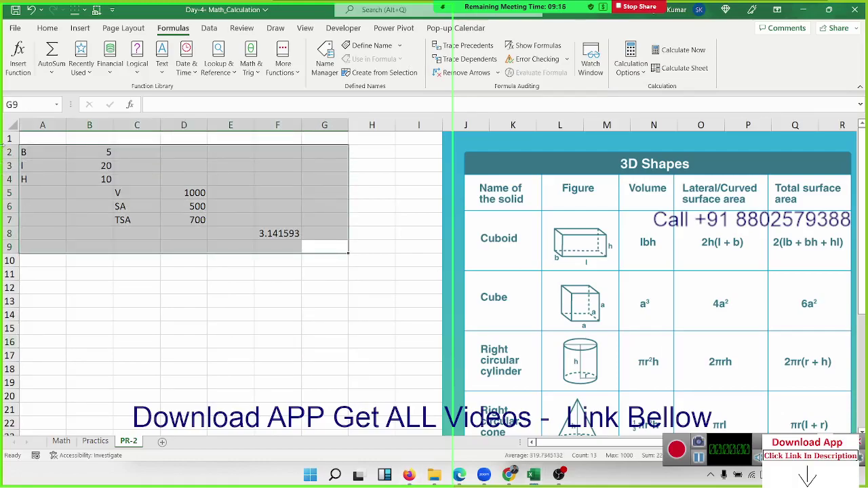
key(Delete)
click(152, 300)
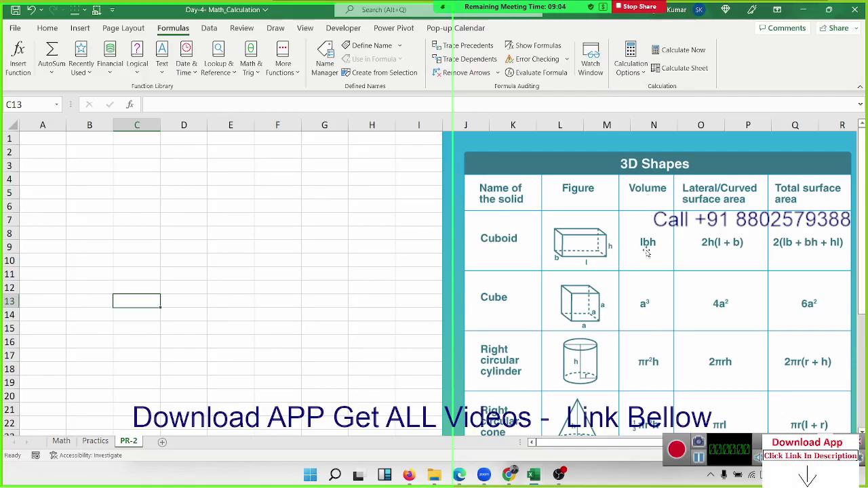
Step: Enter the label L with length 50 in A2:B2
click(35, 148)
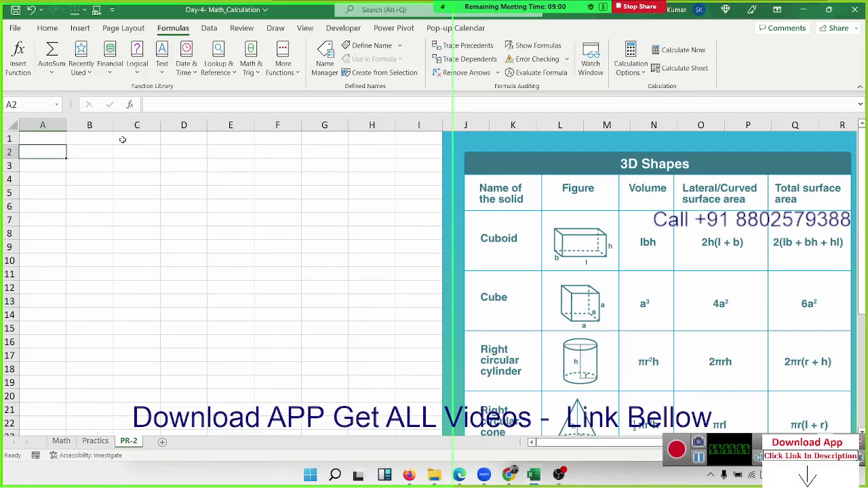
text(L)
key(Tab)
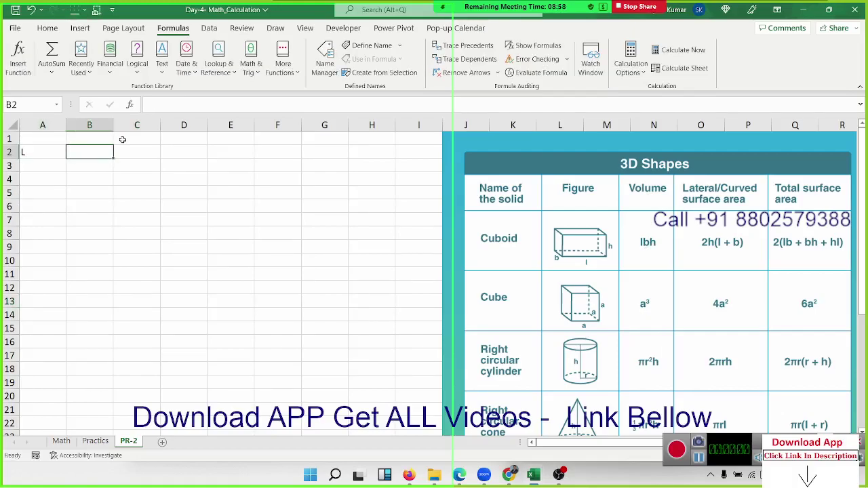
text(50)
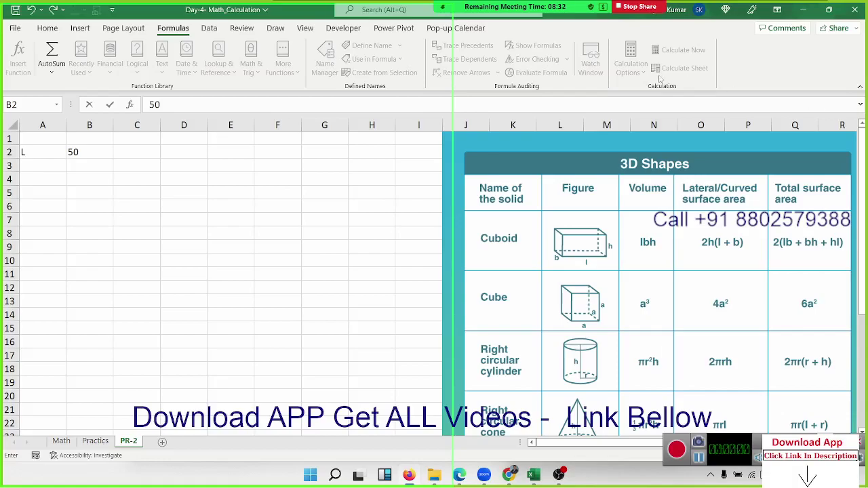
click(71, 145)
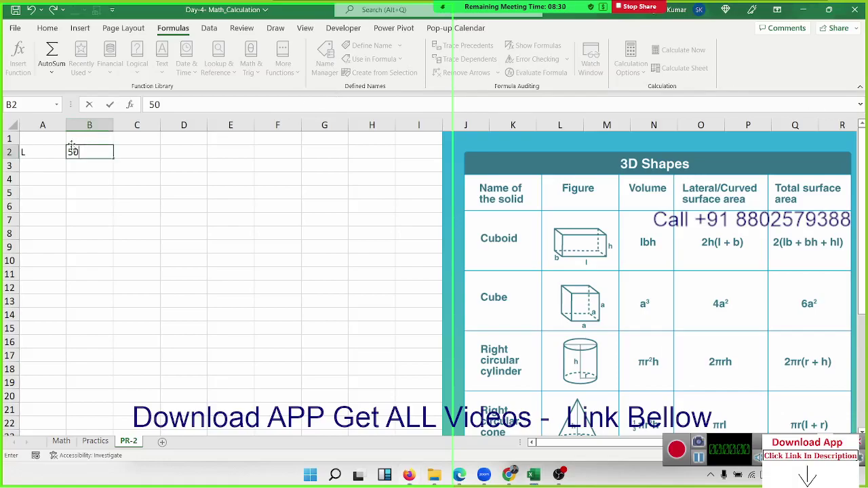
click(42, 165)
Step: Add labels B and H with values 65 and 70 in A3:B4
text(B)
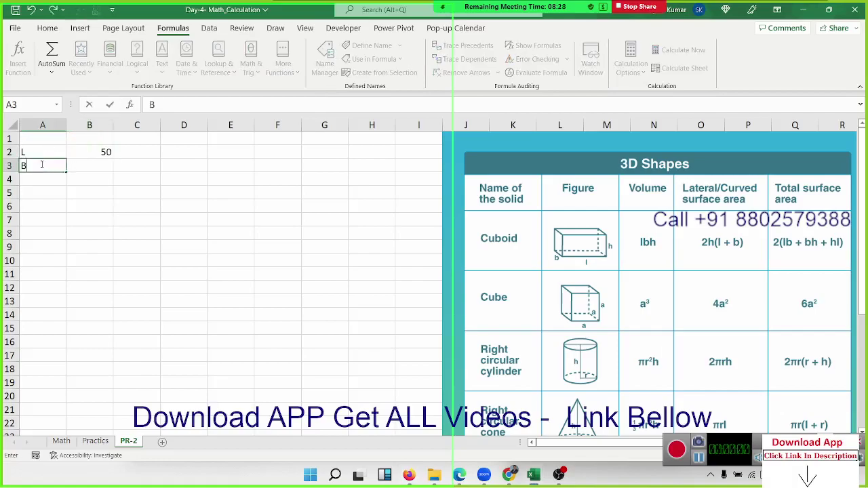
key(Return)
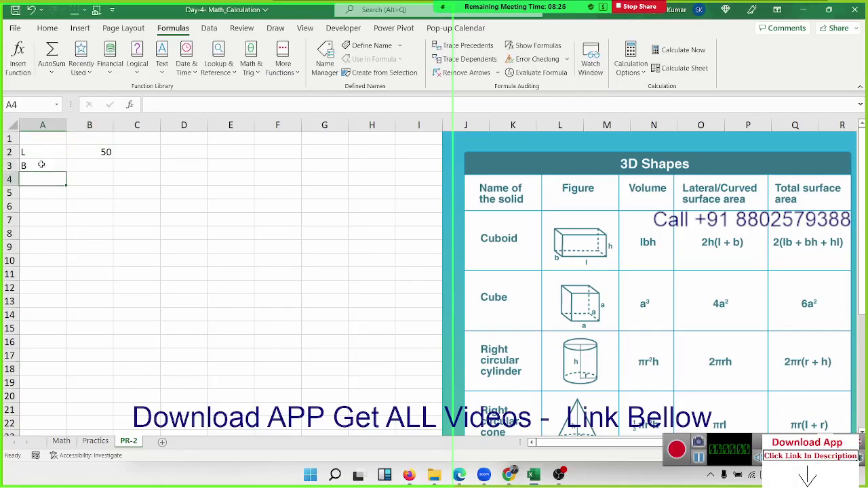
text(H)
key(Tab)
key(Tab)
key(Up)
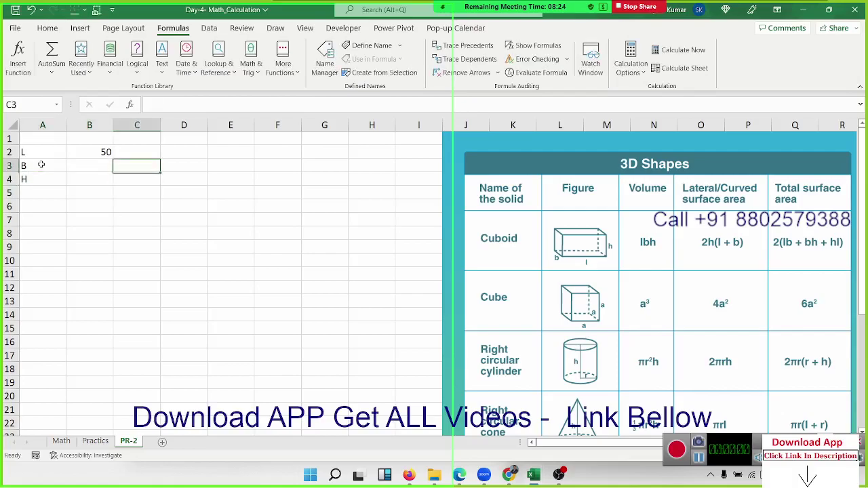
key(Left)
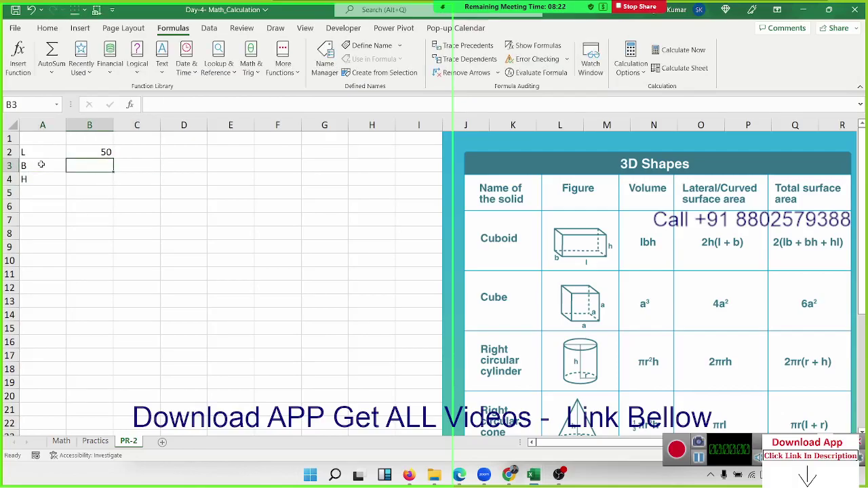
text(65)
key(Return)
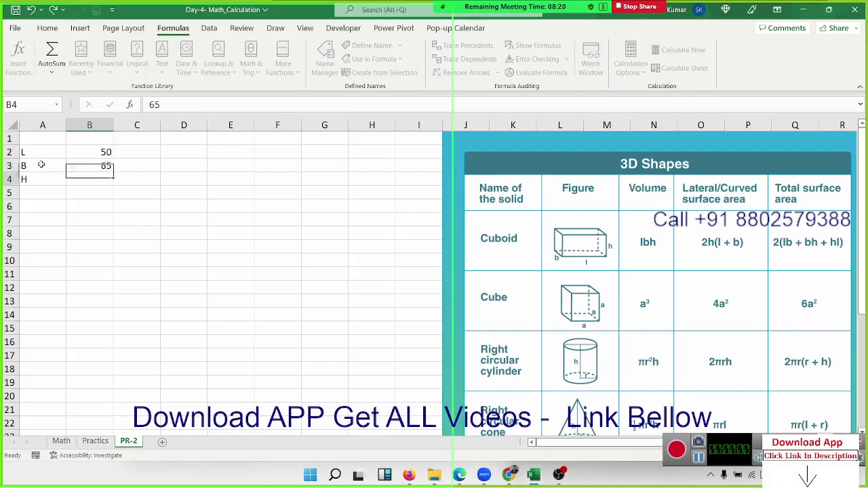
text(7)
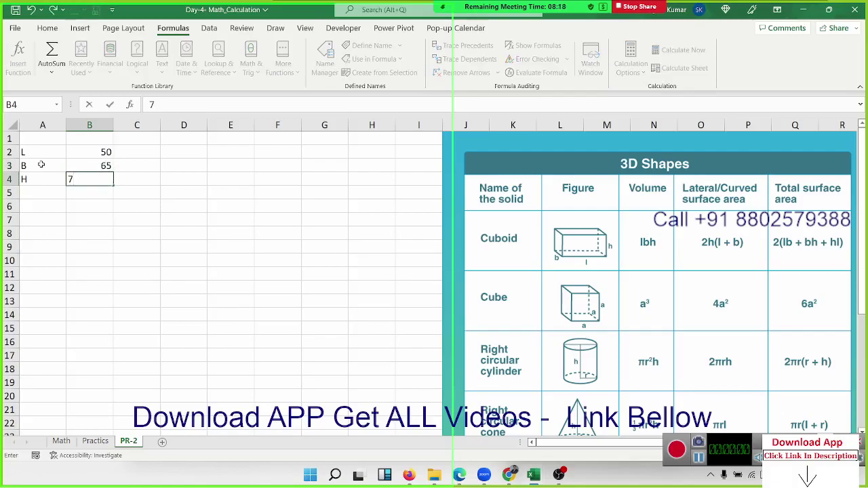
text(0)
key(Return)
key(Right)
key(Down)
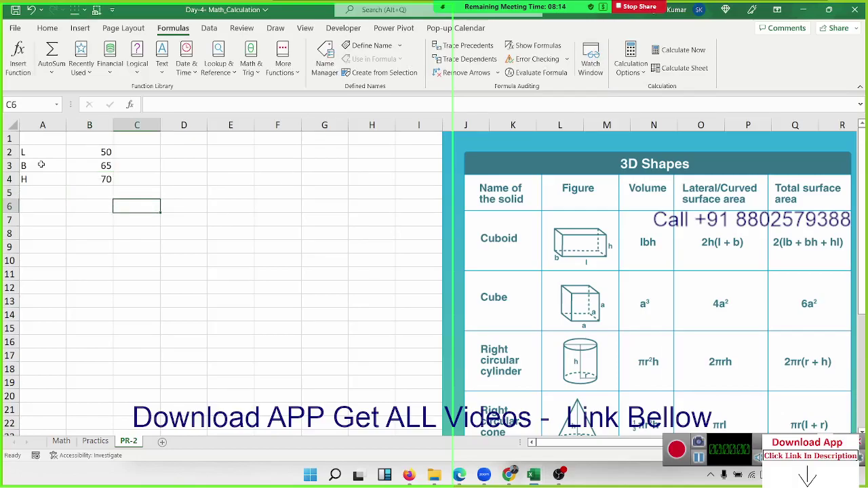
Step: Label C6 'V' and compute volume =B2*B3*B4 in D6, giving 227500
text(V)
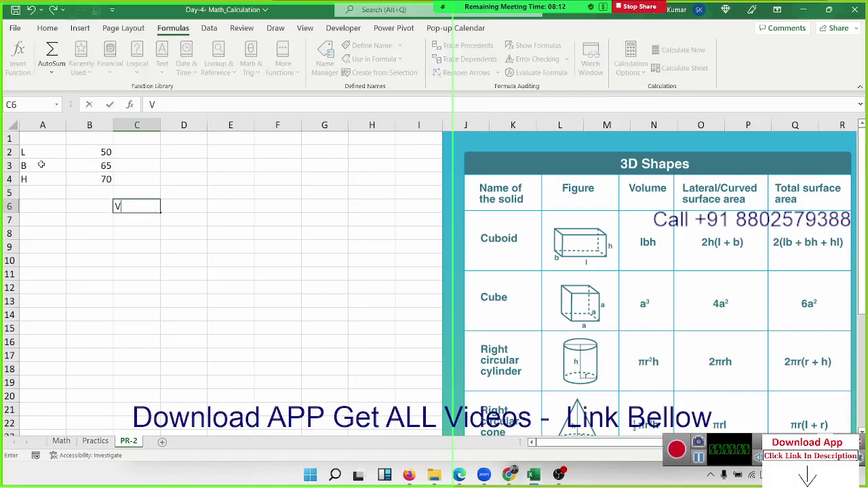
key(Return)
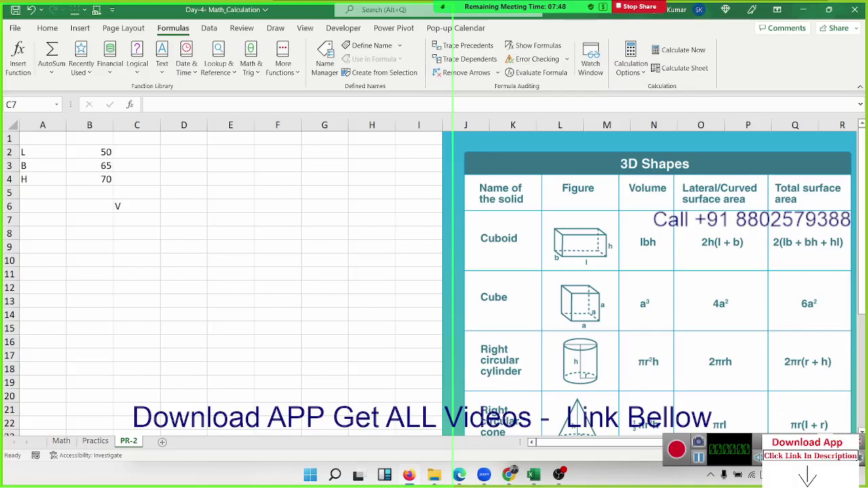
click(181, 212)
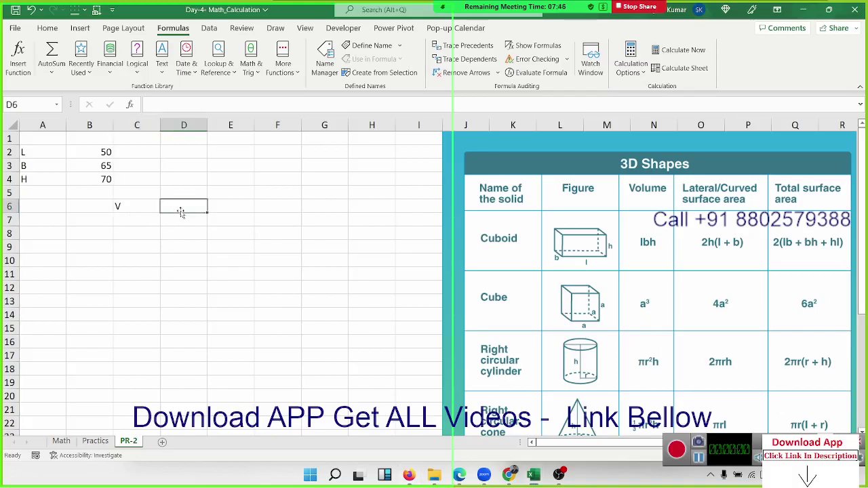
text(=)
click(85, 154)
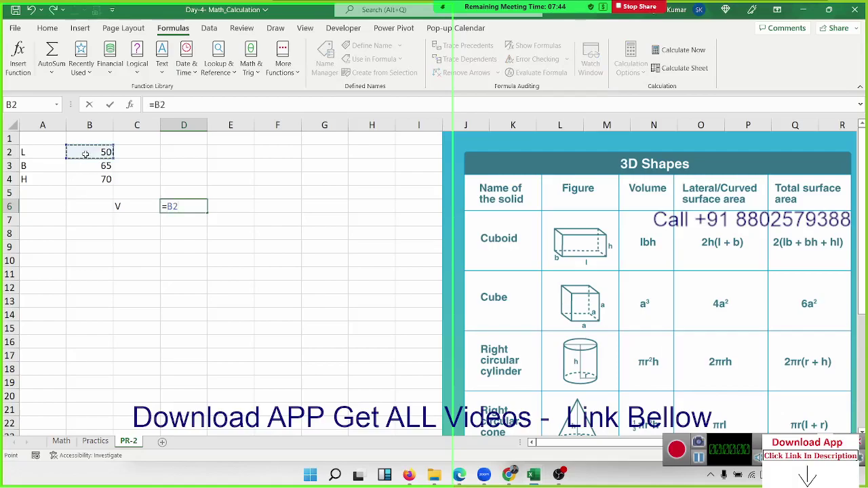
text(*)
click(89, 164)
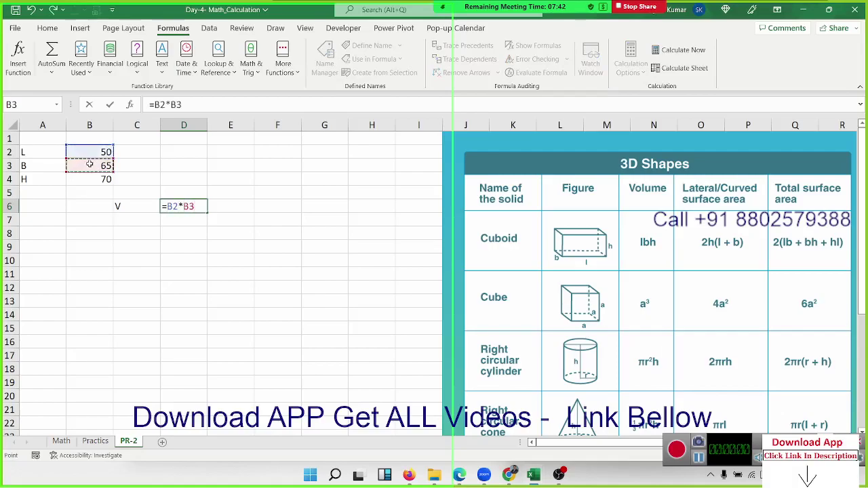
text(*)
click(99, 178)
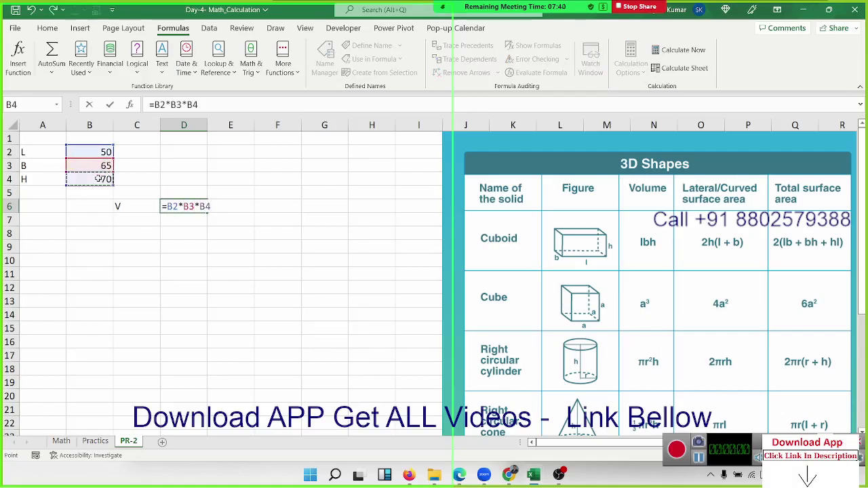
key(Return)
key(Up)
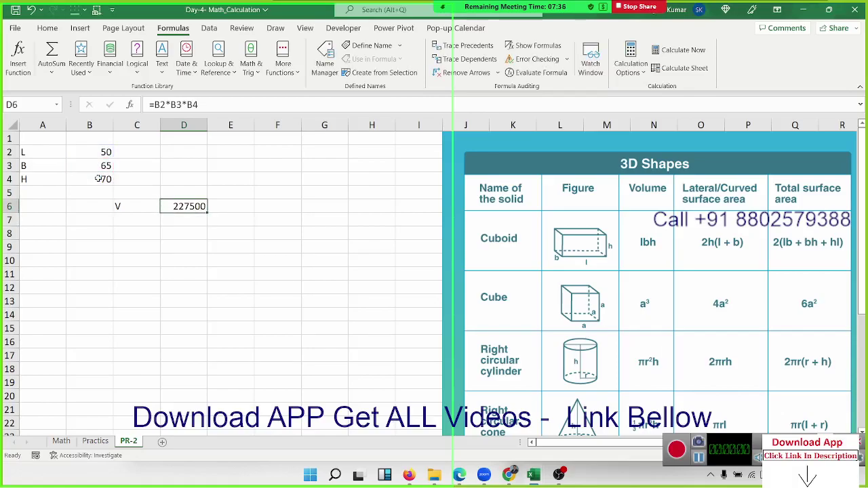
key(Right)
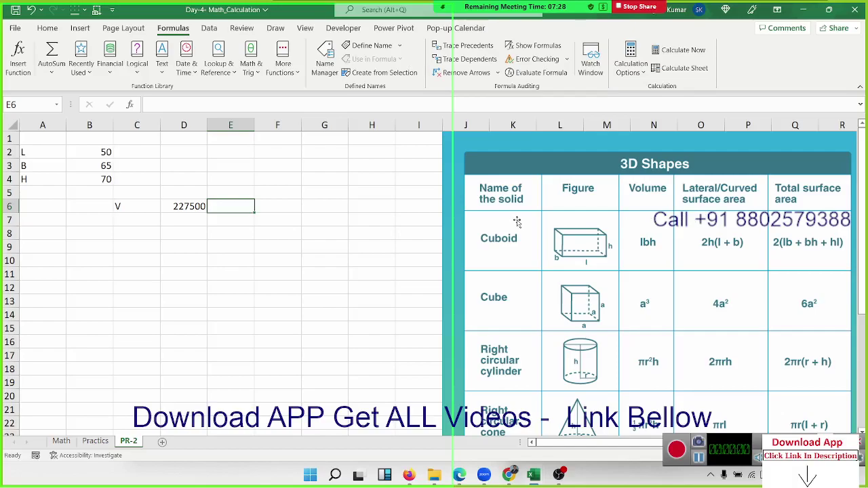
Step: Label C7 'SA' and enter the surface-area formula =2*B4(B3+B2) in D7
click(155, 223)
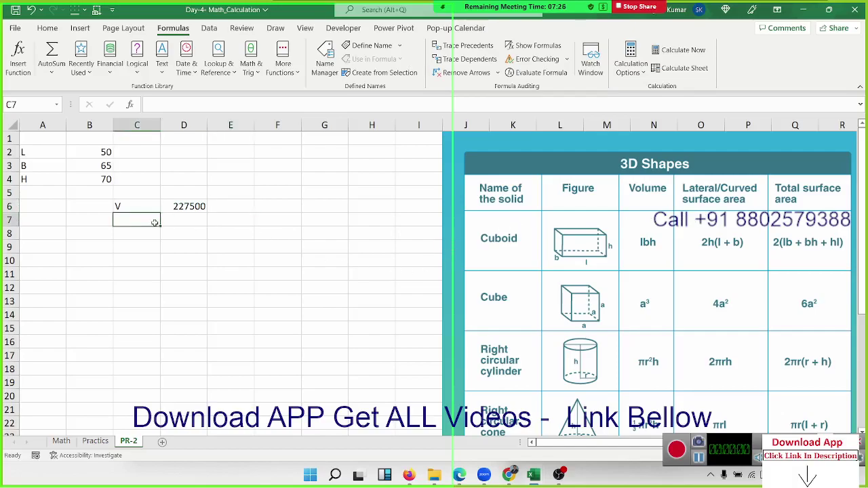
text(SA)
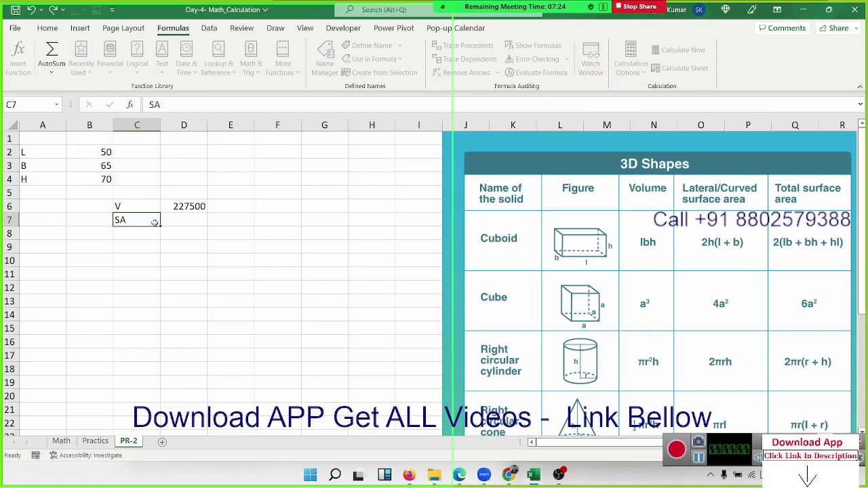
key(Tab)
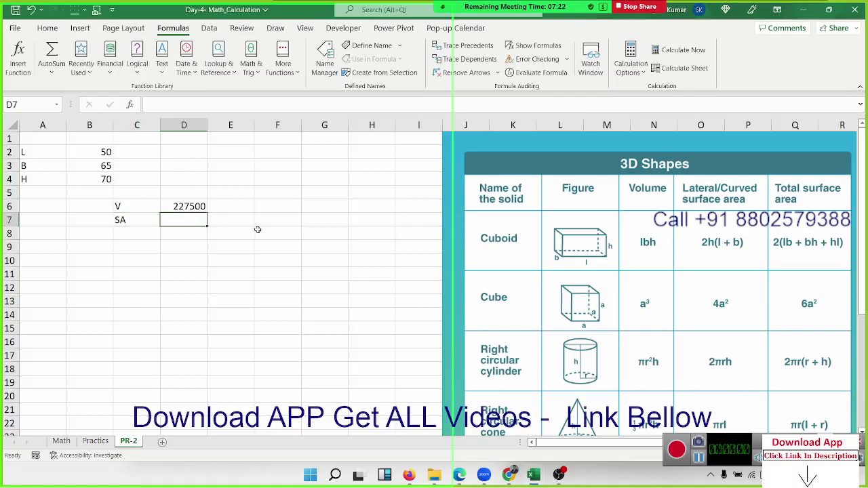
text(=2)
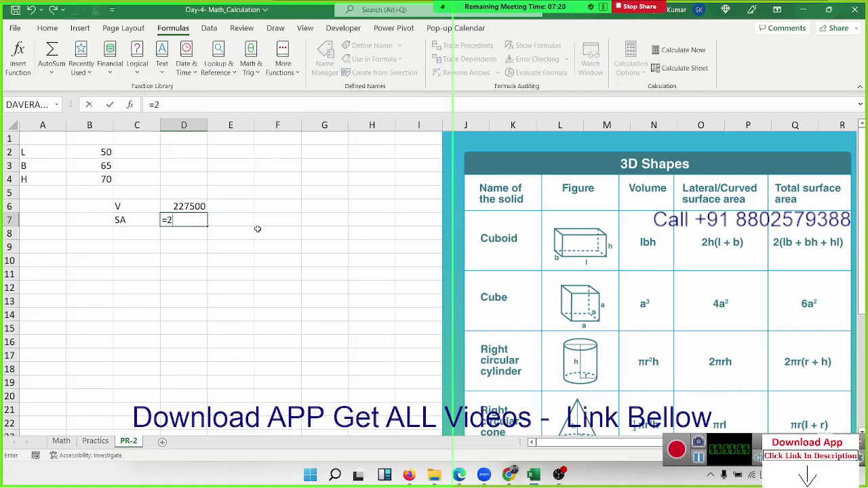
text(*)
click(83, 178)
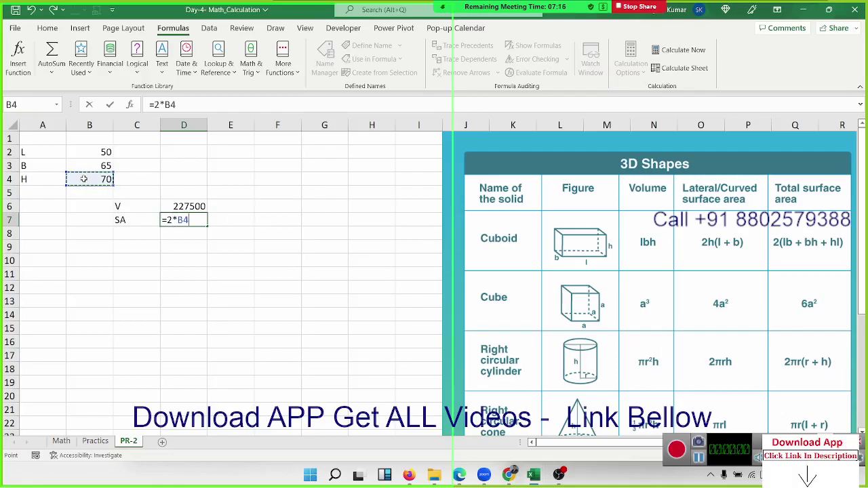
text(()
click(92, 165)
text(+)
click(100, 152)
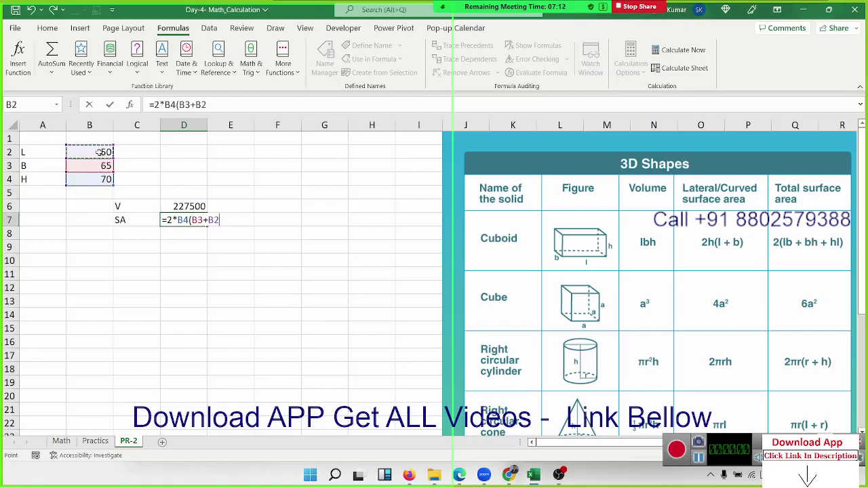
text())
key(ctrl+Return)
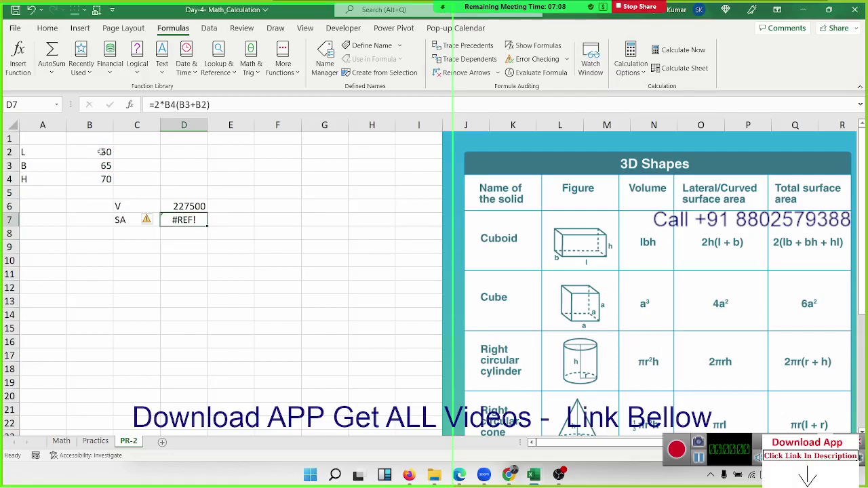
Step: Fix the #REF! error by making D7 =2*B4*(B3+B2), showing 16100, then view Math
double_click(199, 222)
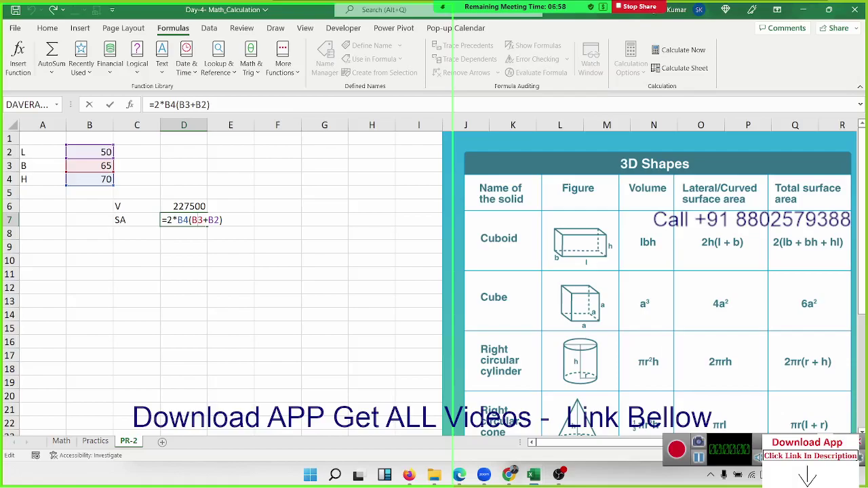
click(175, 105)
text(*)
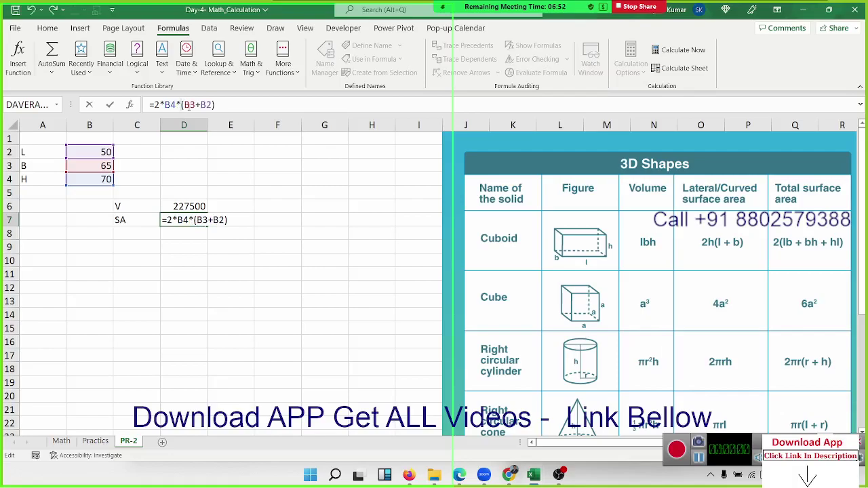
key(ctrl+Return)
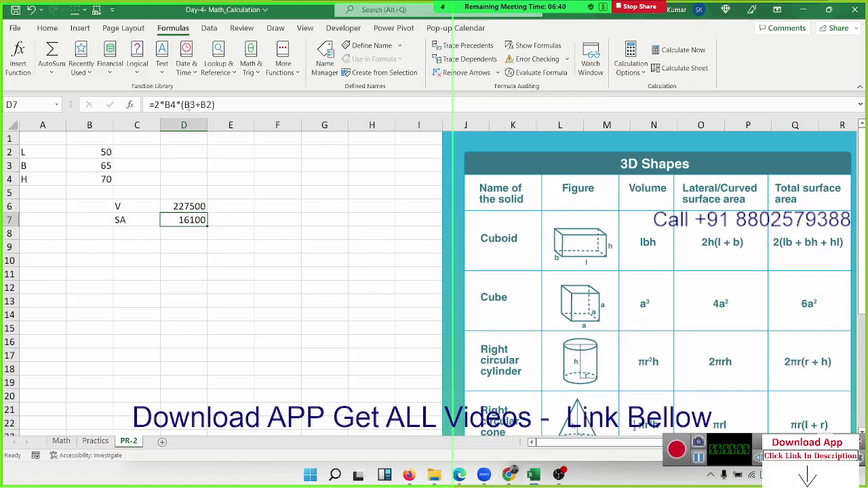
scroll(606, 266, down, 3)
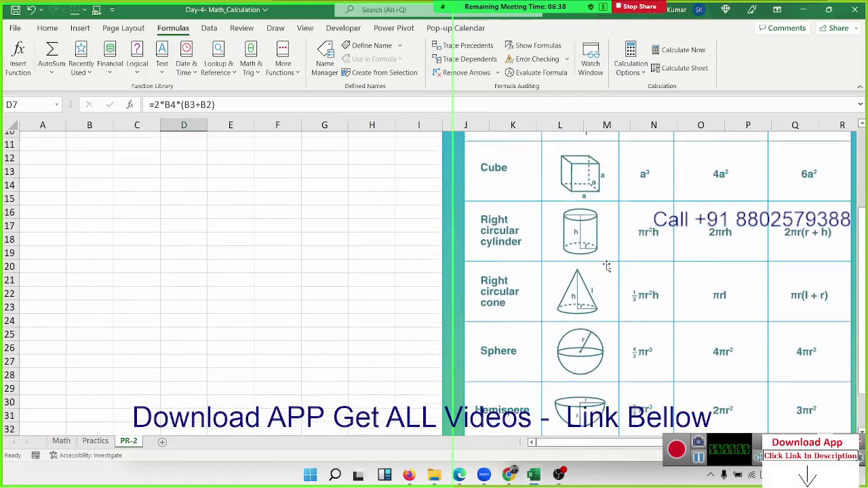
scroll(607, 265, down, 3)
scroll(606, 266, up, 6)
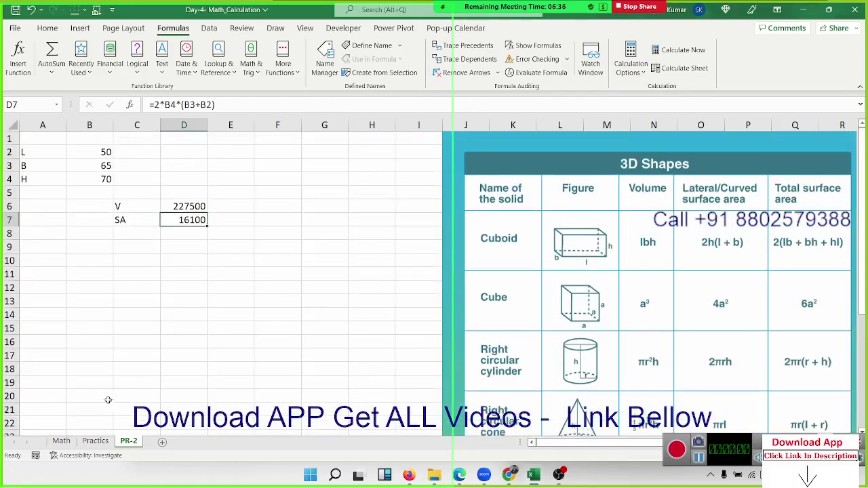
click(96, 441)
click(59, 440)
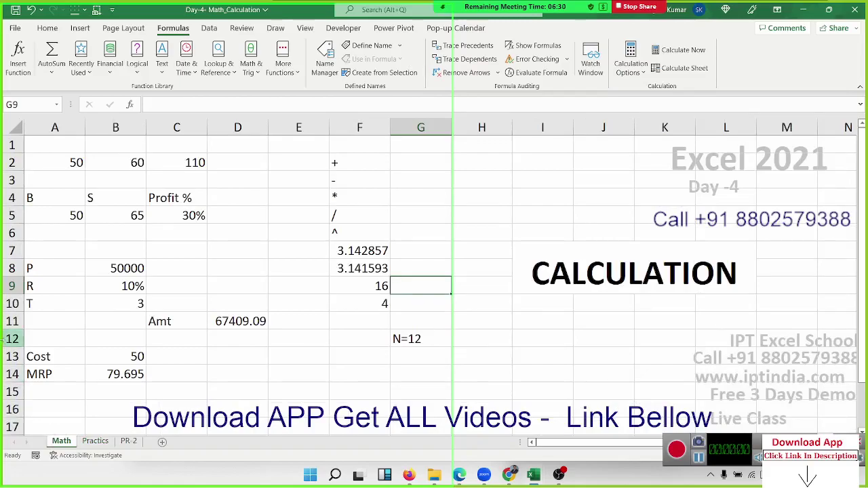
click(187, 65)
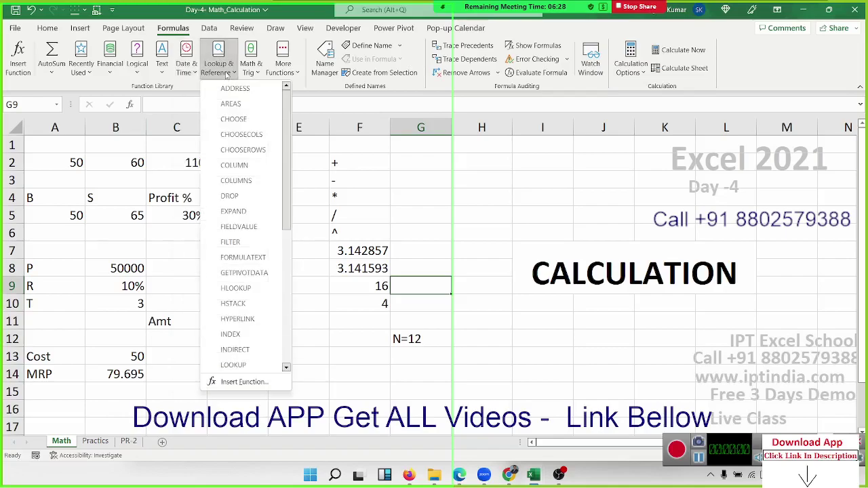
click(229, 74)
click(249, 74)
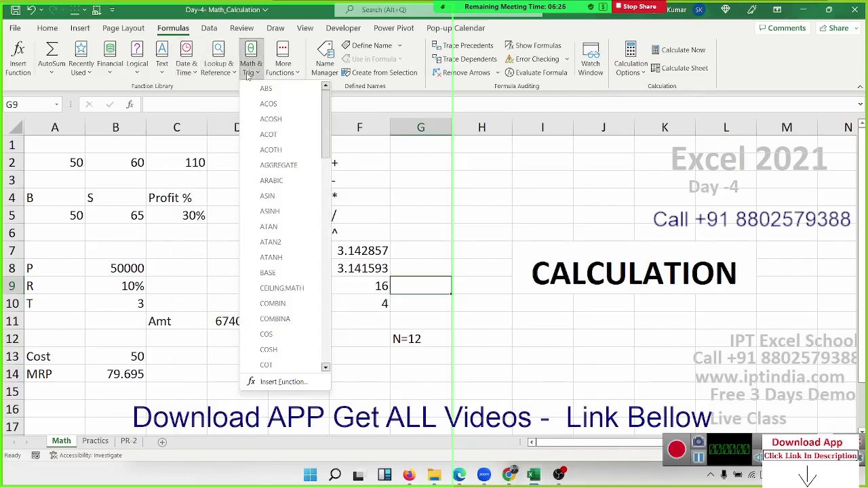
key(Escape)
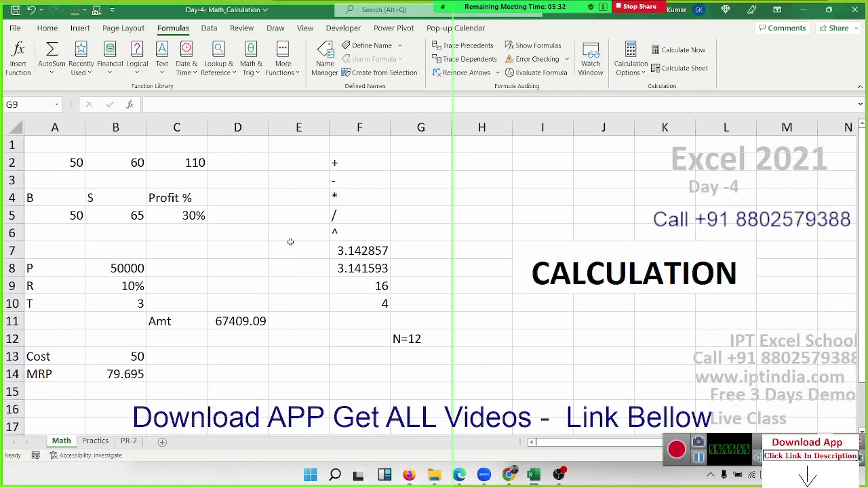
Step: Look over the PR-2 and Practice sheets, return to the Math sheet, and save the workbook
click(354, 362)
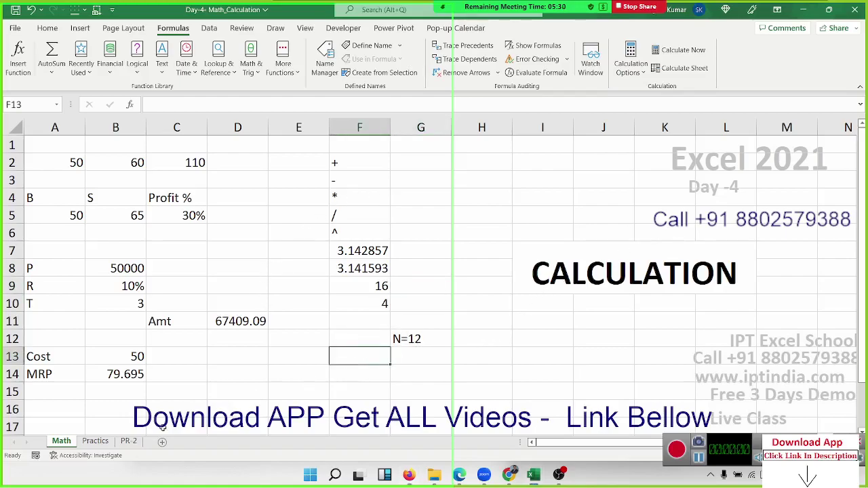
click(129, 442)
click(94, 441)
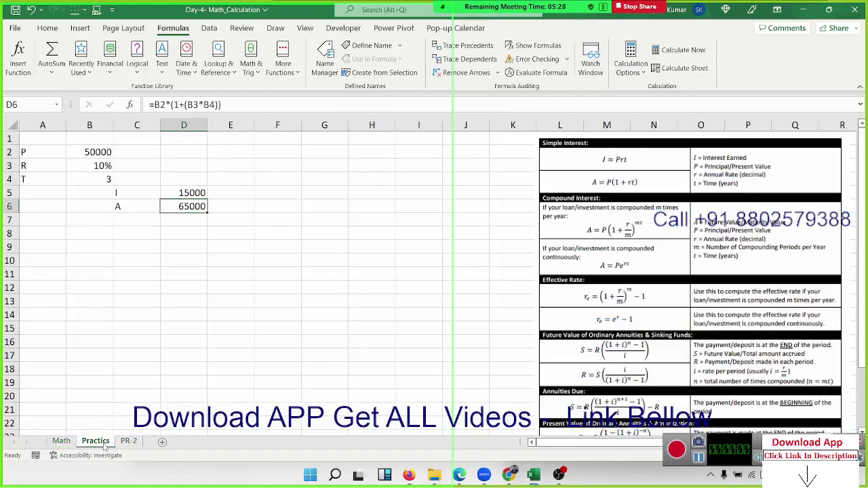
click(61, 442)
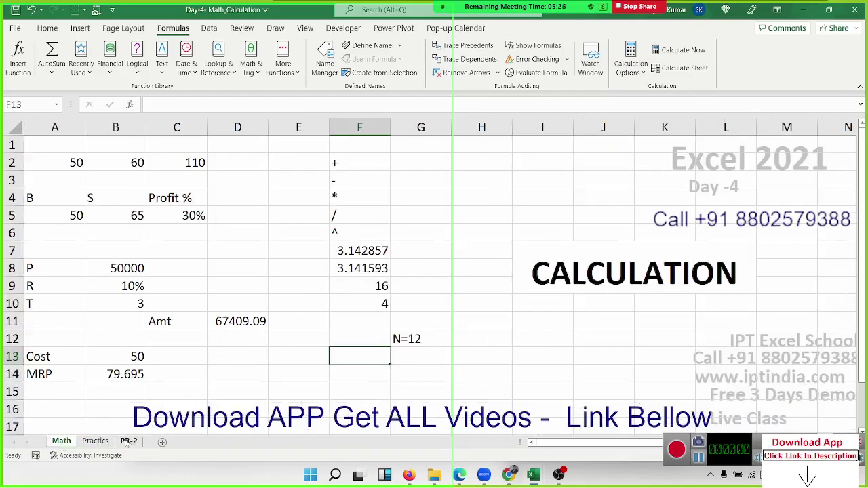
click(15, 9)
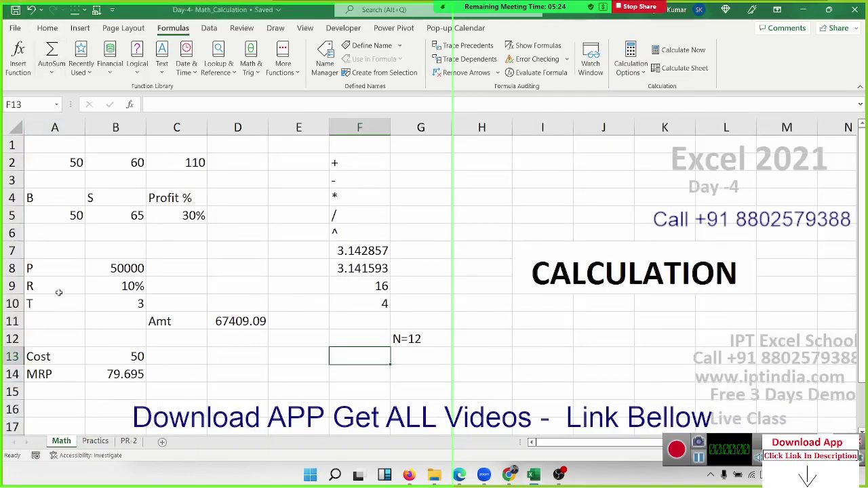
Step: Review the MRP formula in B14 and confirm it unchanged at 79.695
click(136, 373)
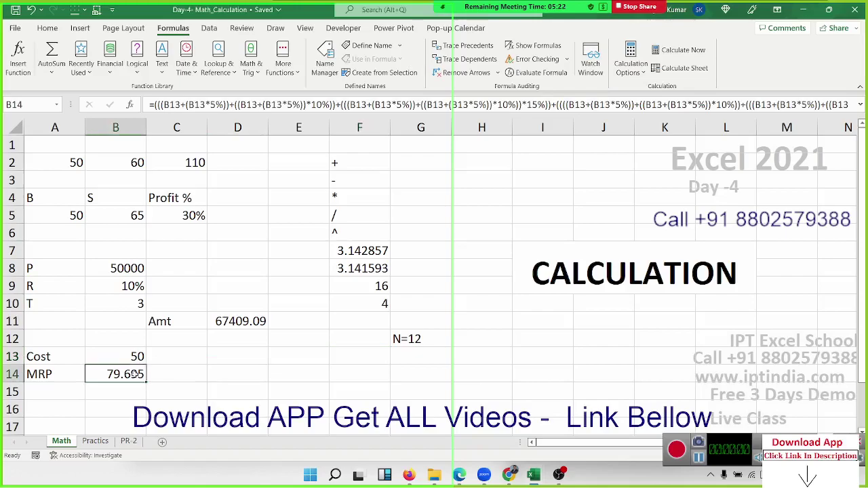
double_click(135, 374)
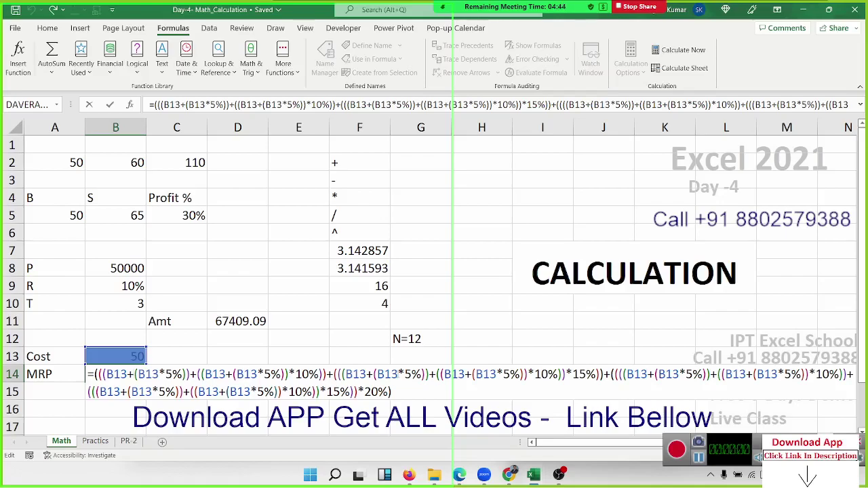
key(ctrl+Return)
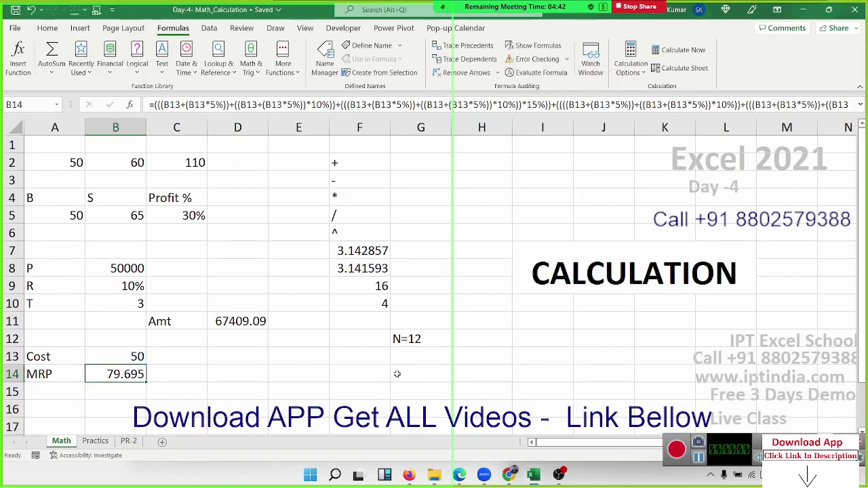